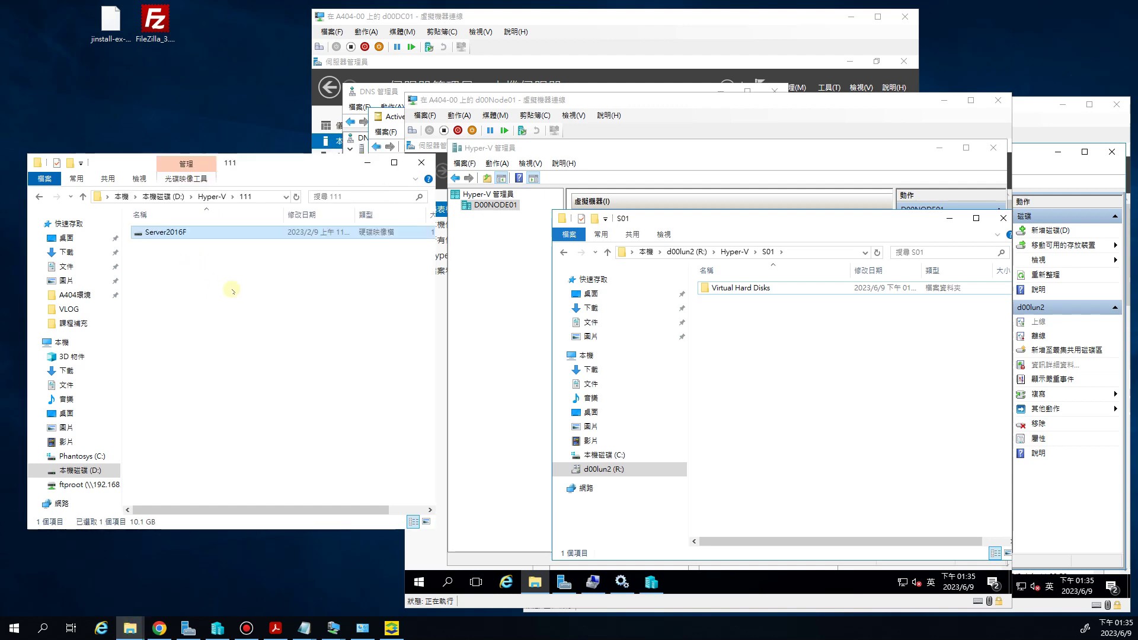
Open the VM's Virtual Hard Disks folder and try dragging the Server2016F image into it
click(179, 231)
double_click(731, 288)
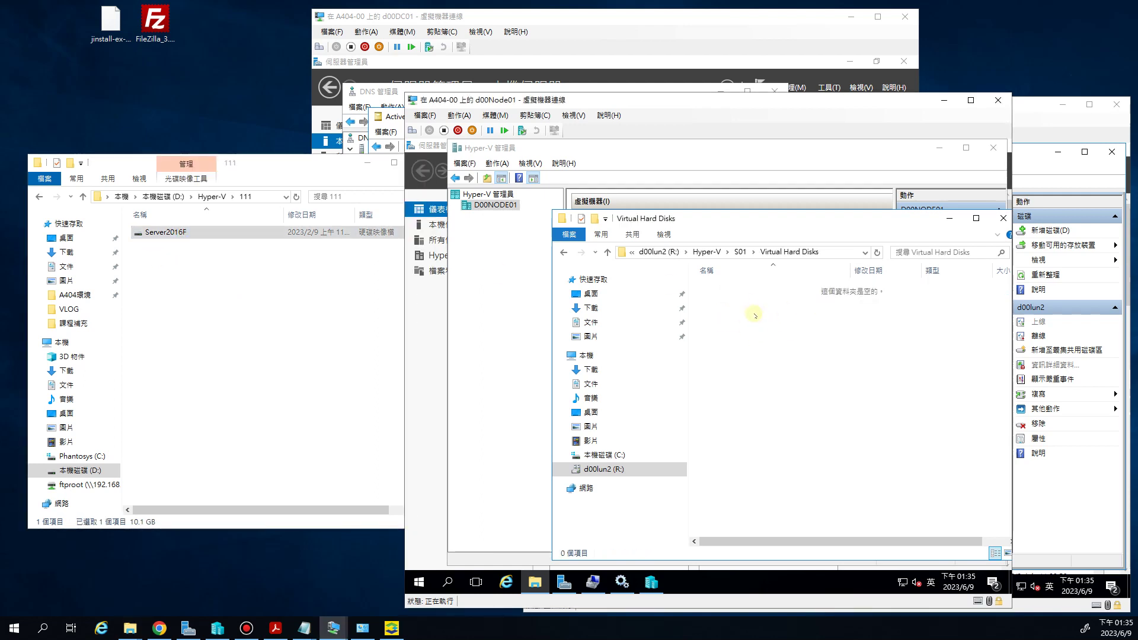
click(161, 234)
drag(152, 234, 739, 259)
Rename the Server2016F disk image to S01 and go up to the Hyper-V folder
click(190, 240)
click(161, 232)
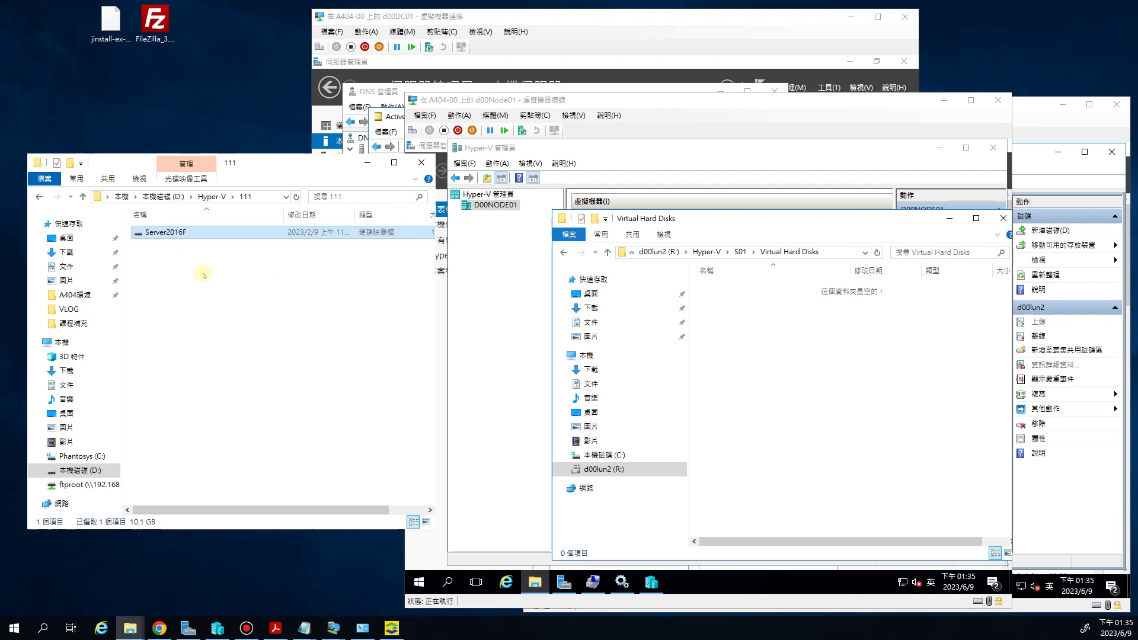
text(S01)
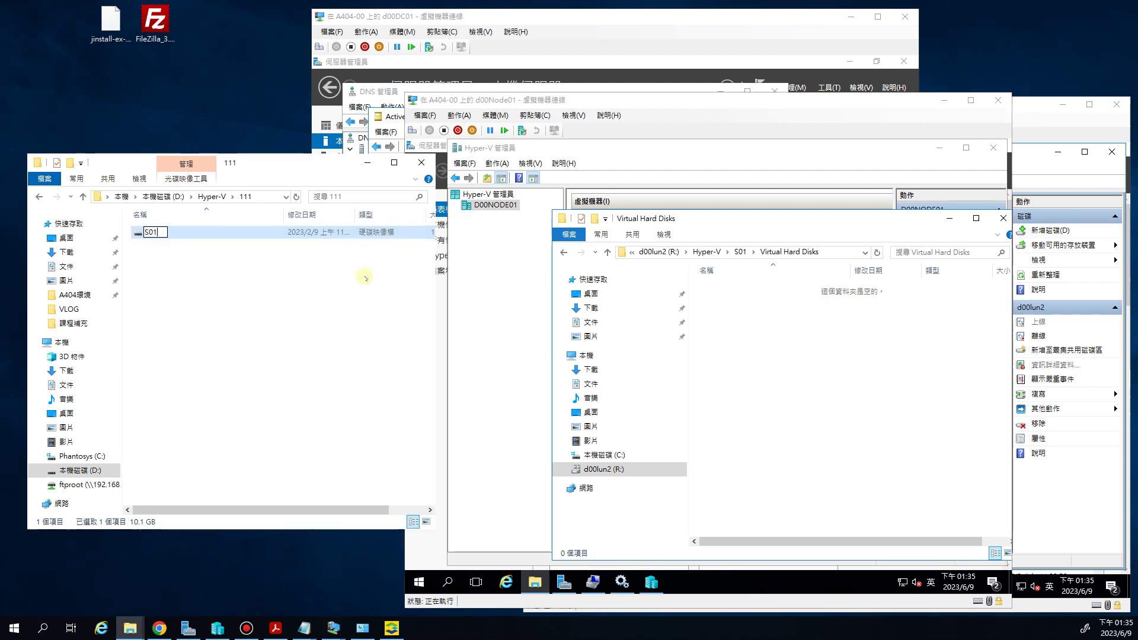
key(Return)
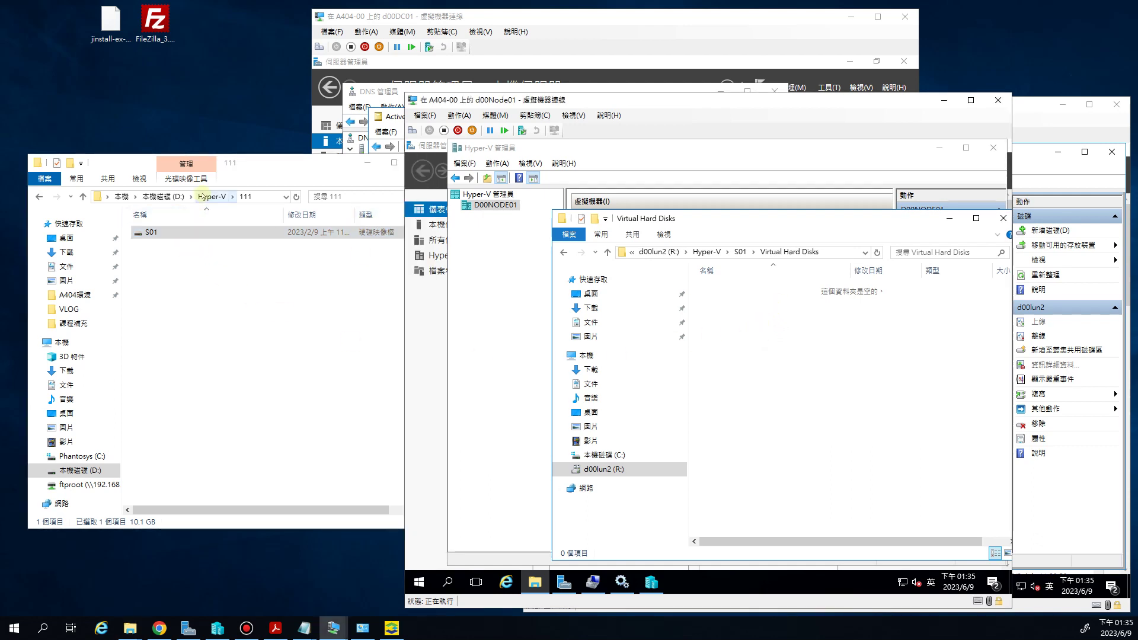
click(202, 195)
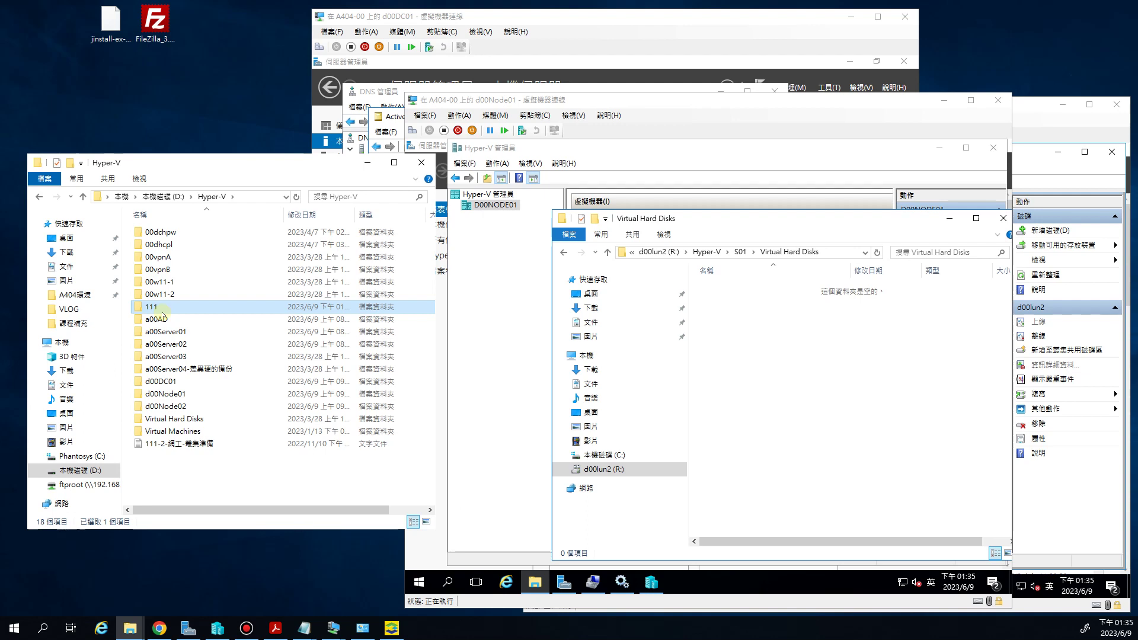
In folder 111's sharing settings, give Administrator Read/Write permission
right_click(163, 309)
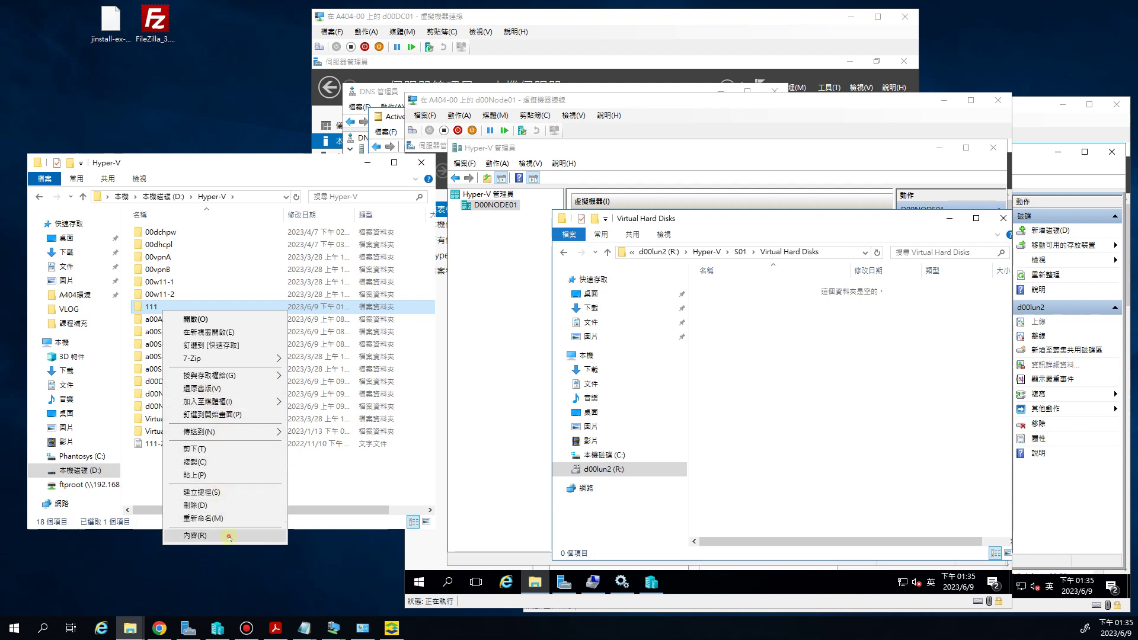
click(224, 536)
click(212, 315)
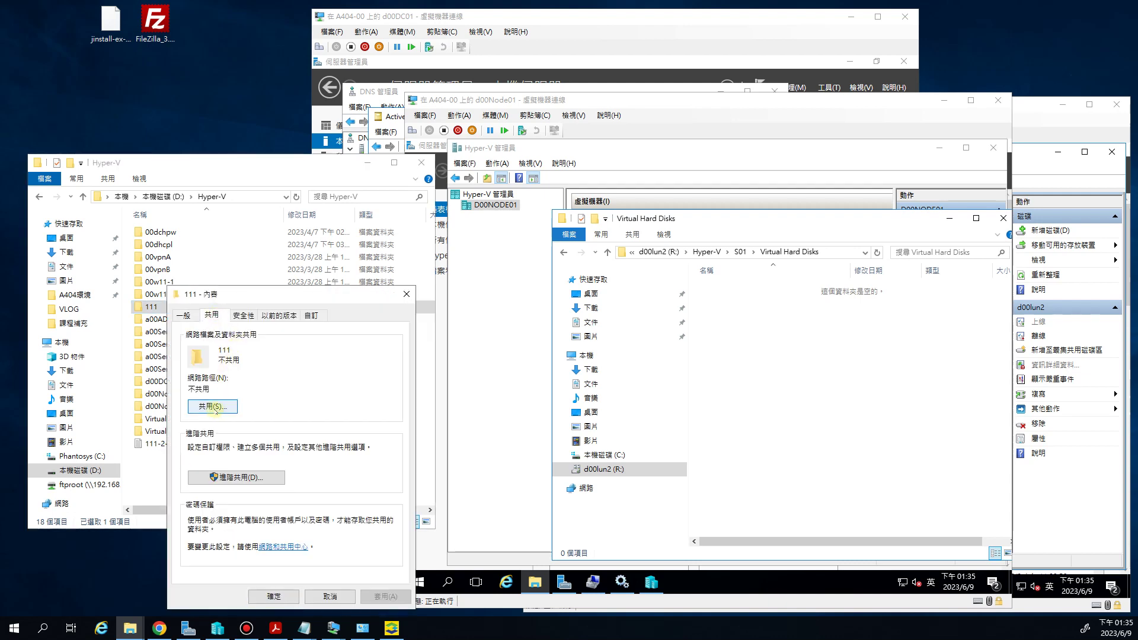
click(213, 408)
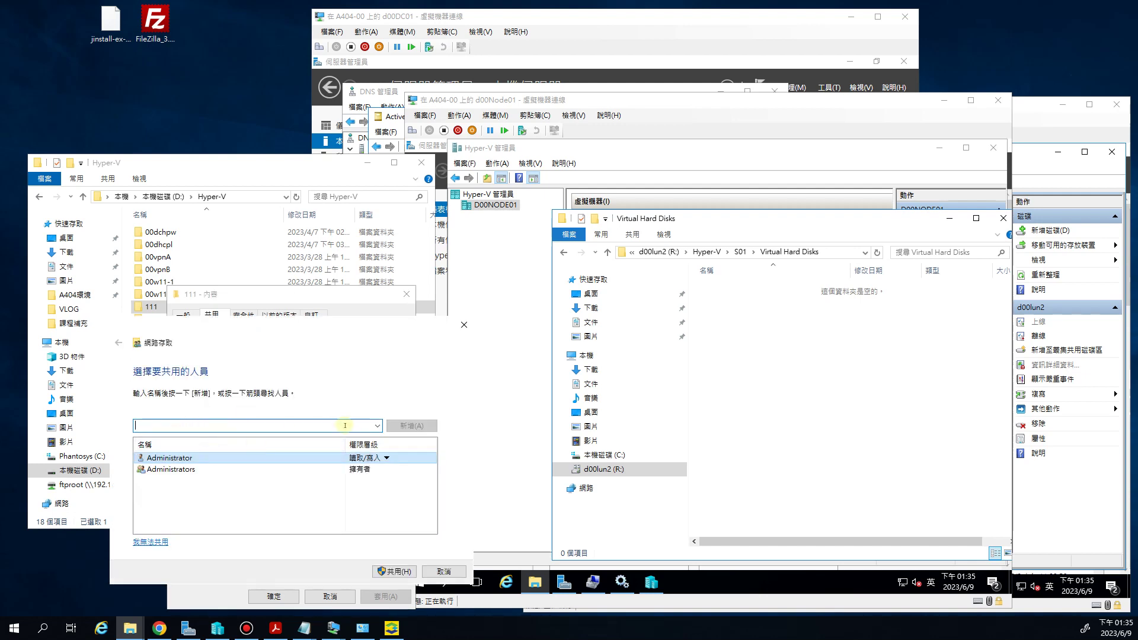
click(377, 427)
click(377, 427)
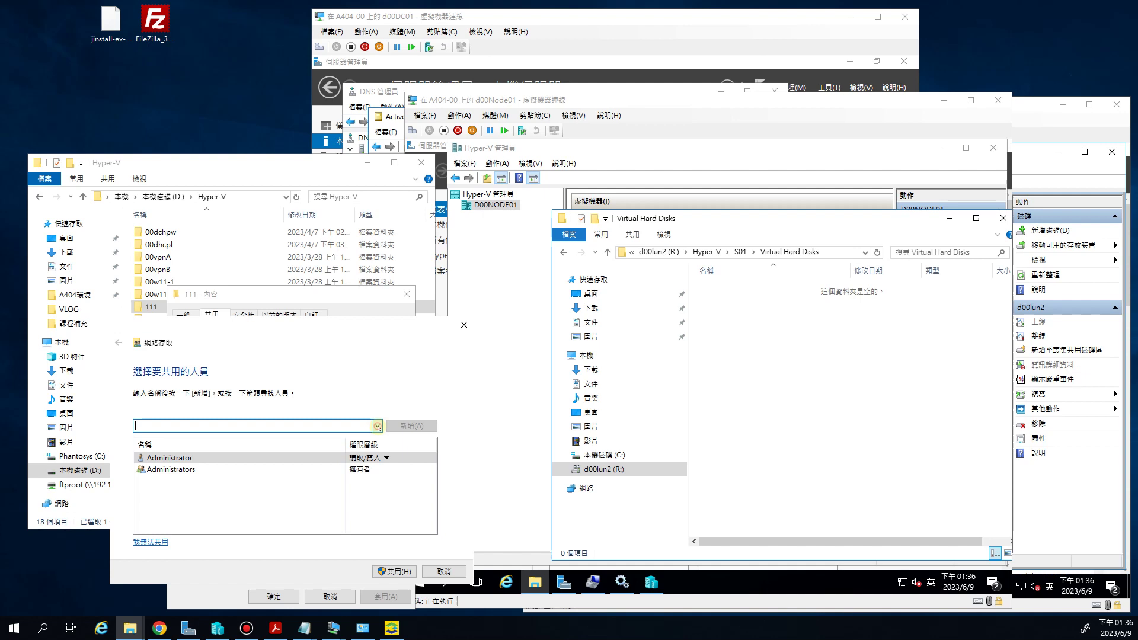
right_click(223, 459)
click(423, 473)
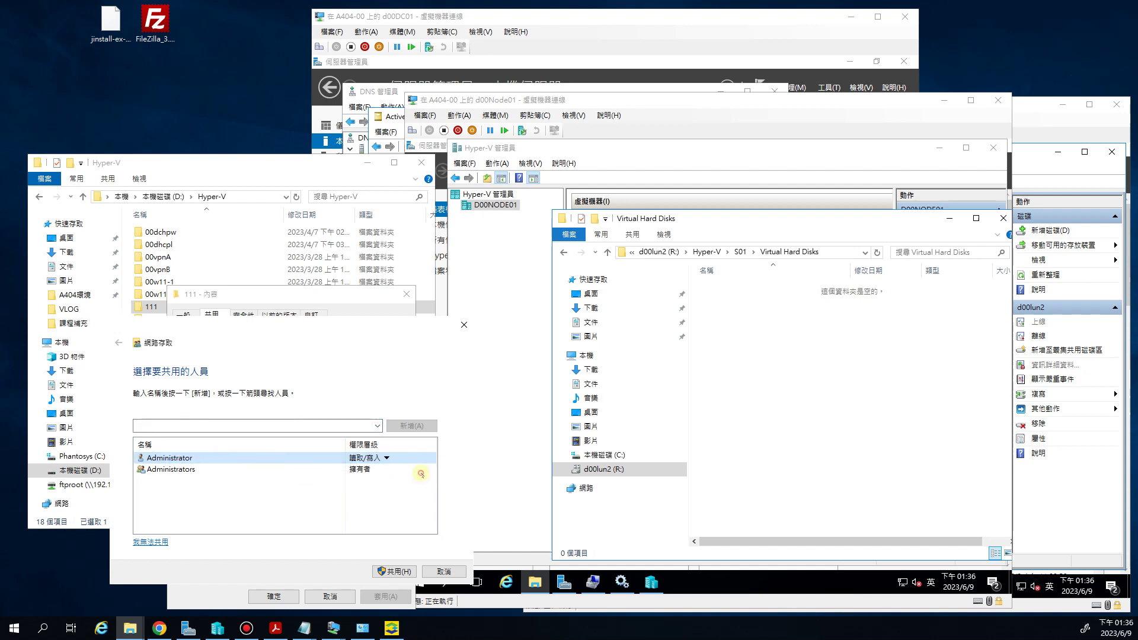
click(351, 501)
Share folder 111, turn on network discovery for public networks, and finish the wizard
drag(341, 326, 339, 280)
click(391, 526)
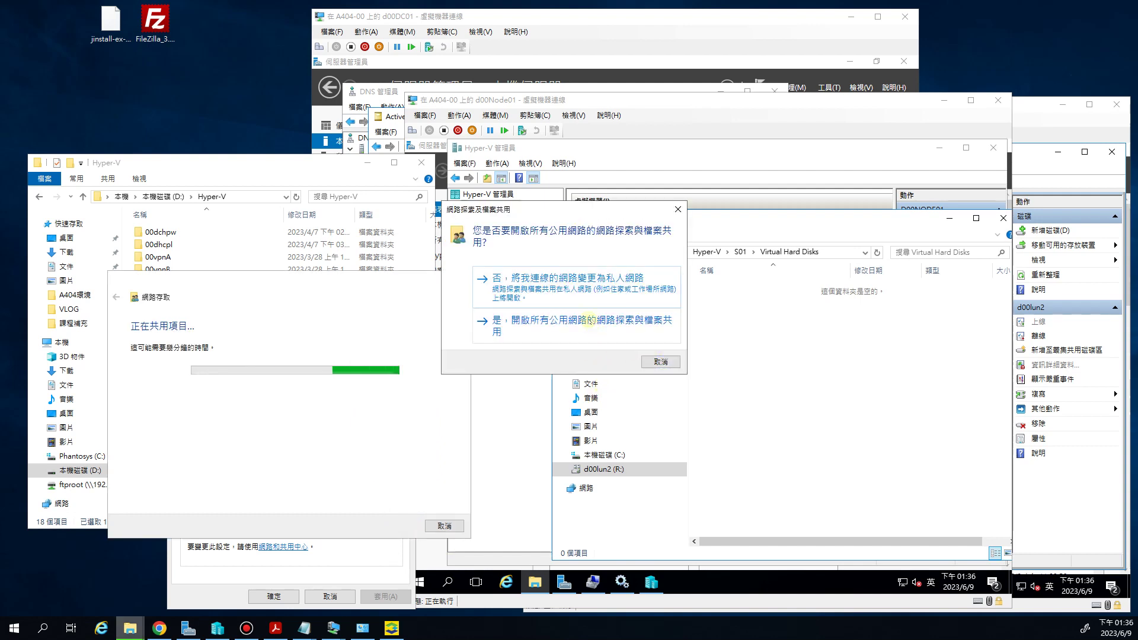
click(494, 324)
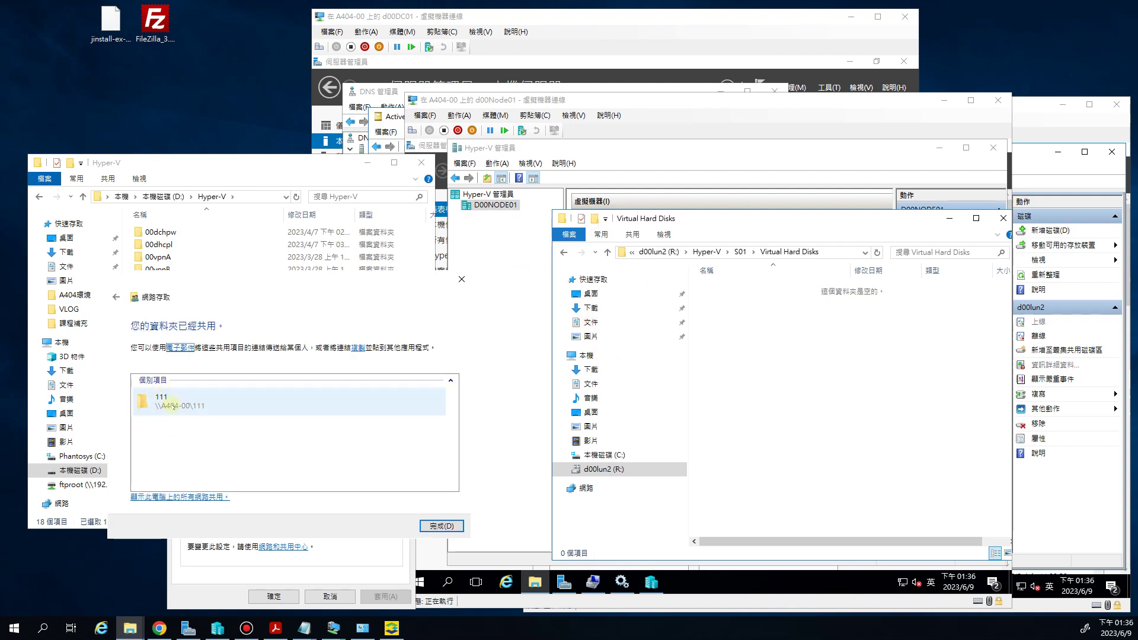
click(825, 381)
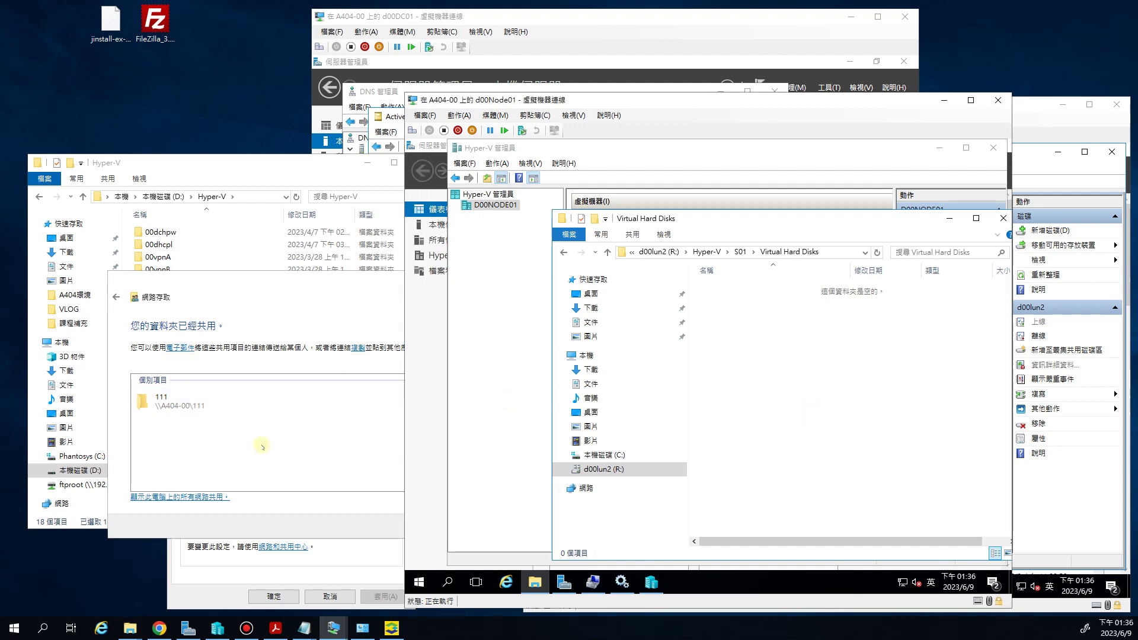
click(235, 443)
click(445, 526)
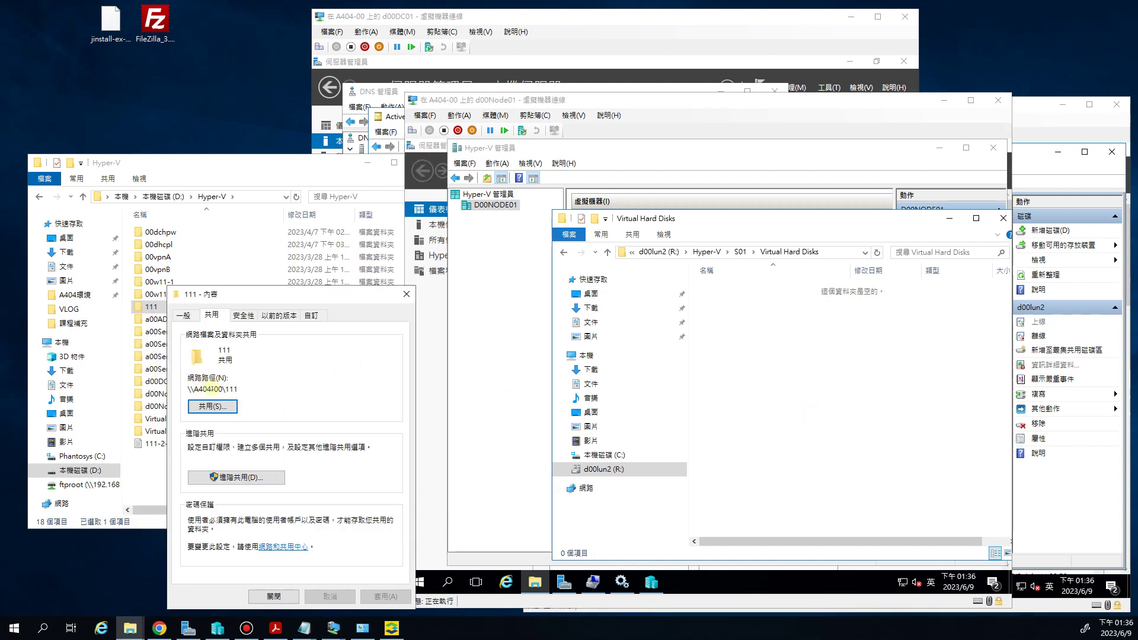
drag(231, 299, 174, 266)
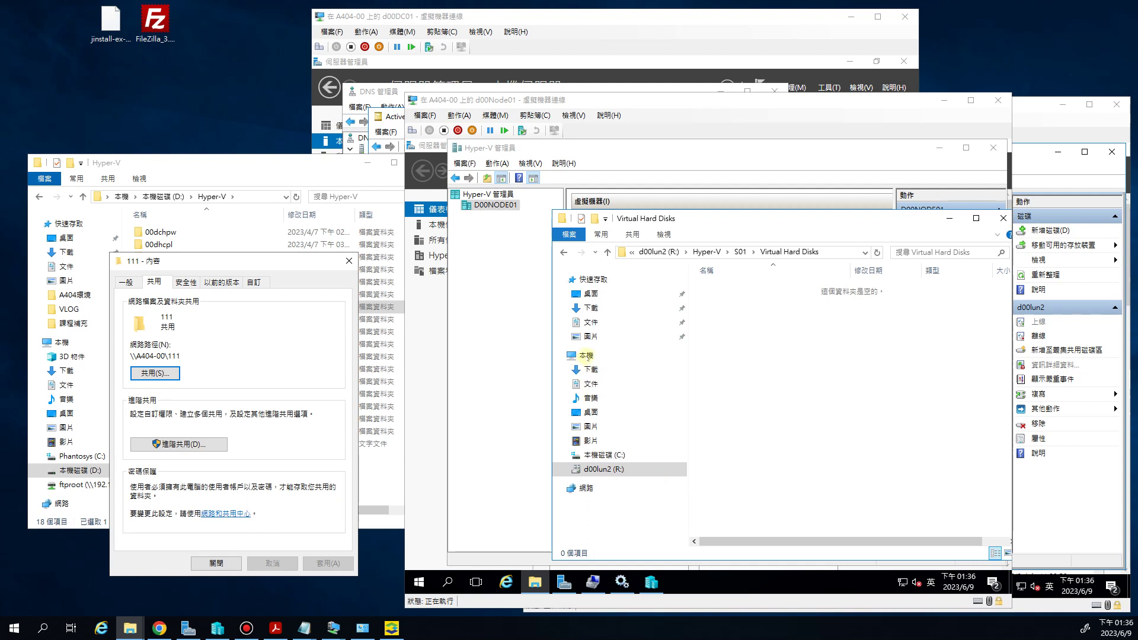
Map the network folder \\192.168.70.100\111 as drive Z: from This PC in the VM
click(586, 355)
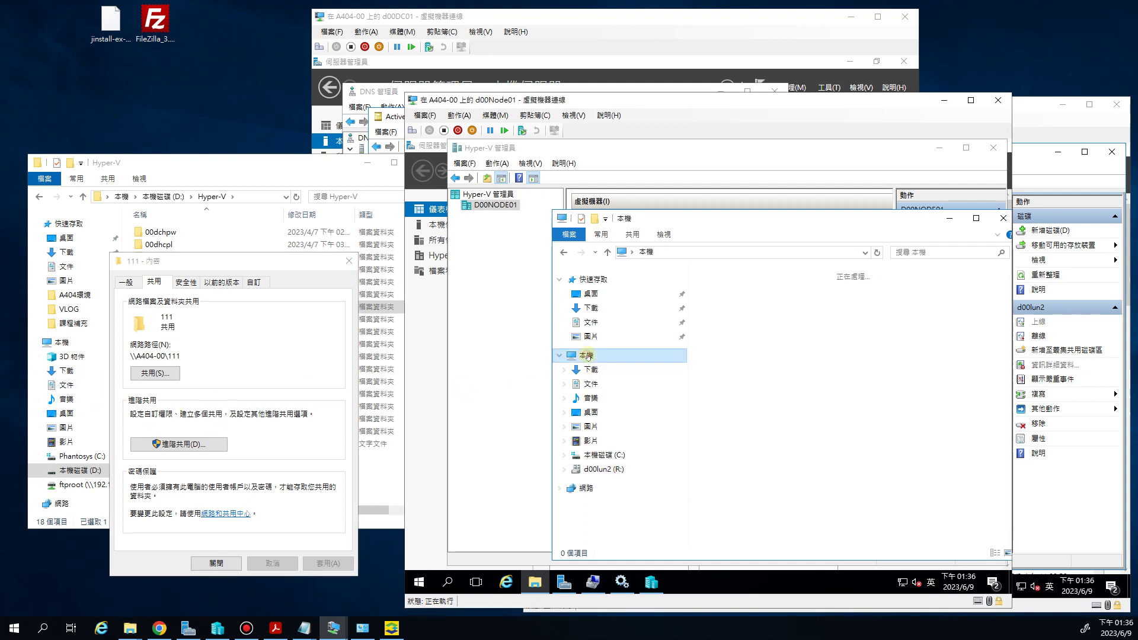
right_click(587, 356)
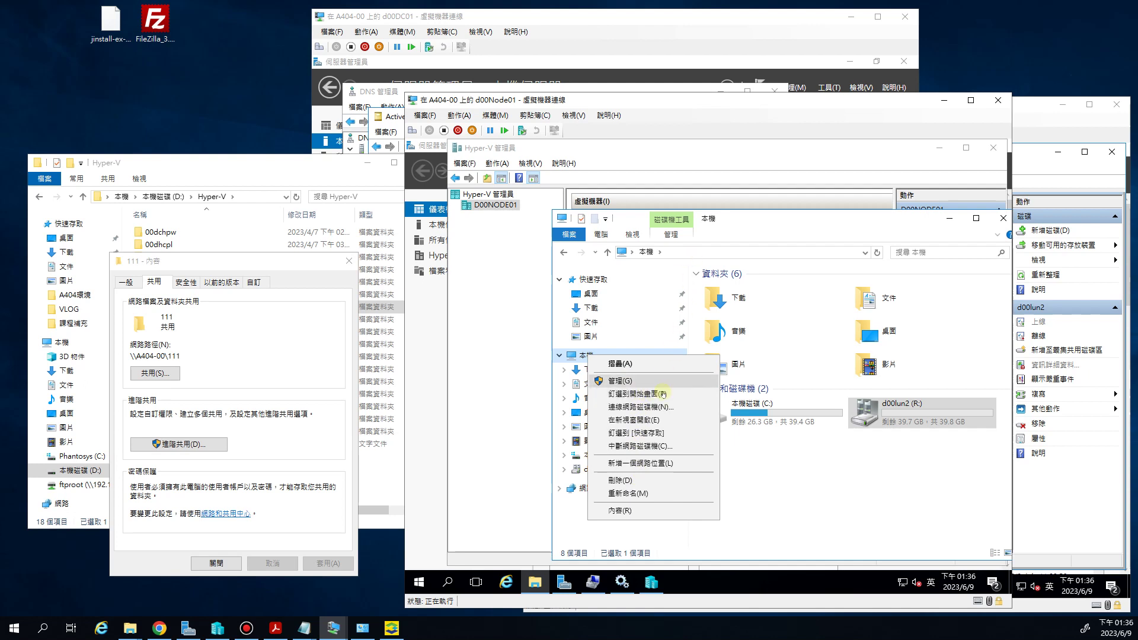
click(634, 407)
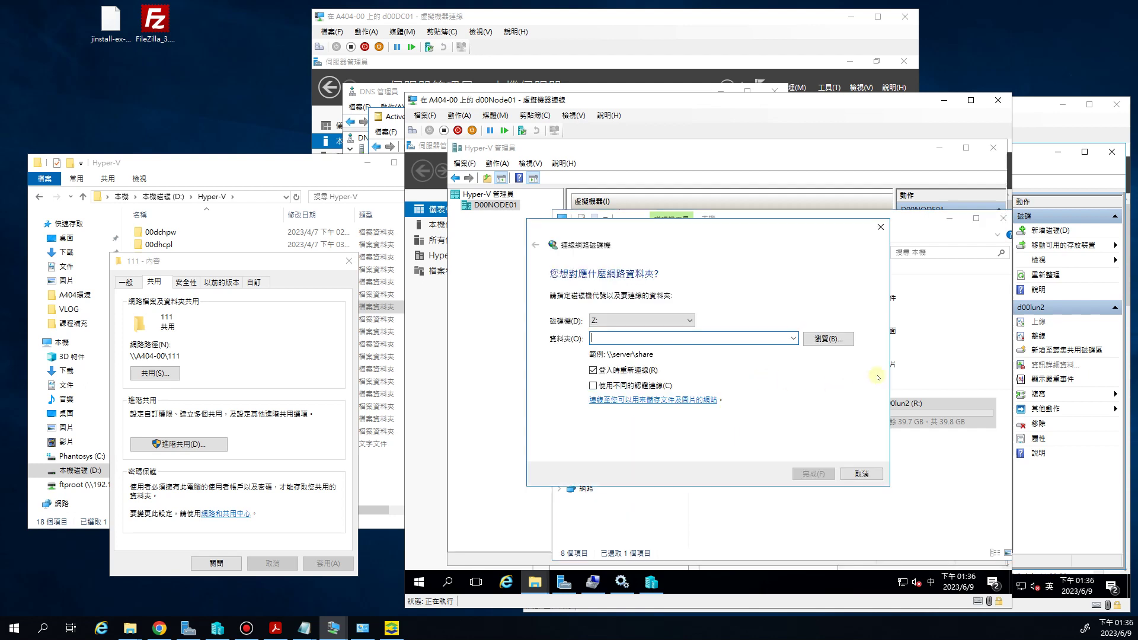
text(\\192.168.70.100\111)
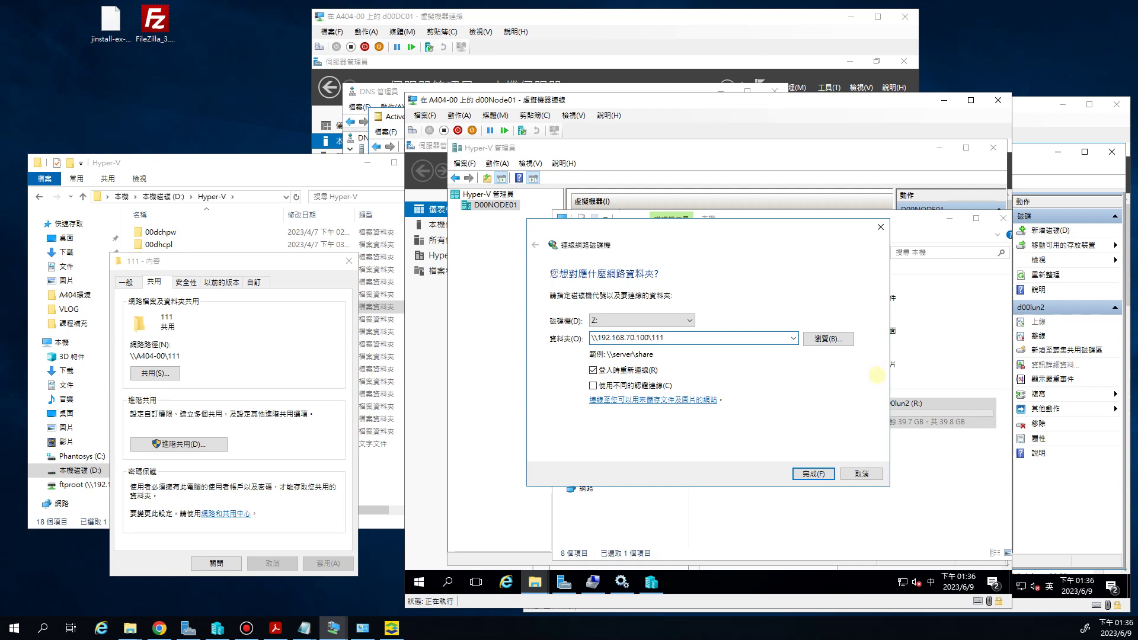
click(810, 474)
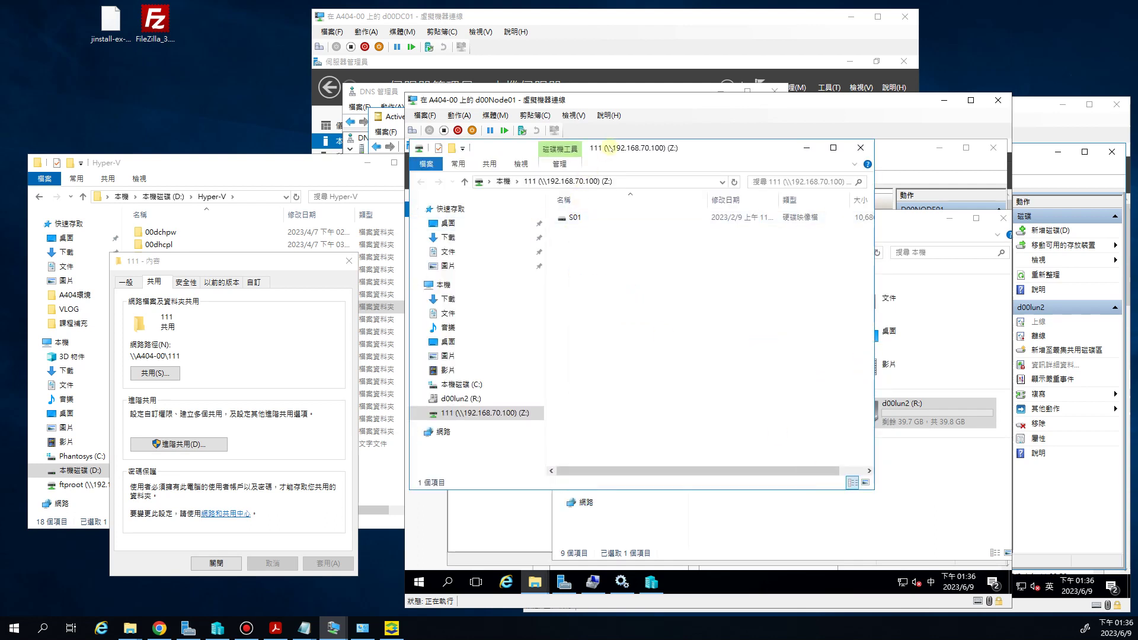
Close folder 111's properties and copy the S01 disk image from the Z: share
drag(608, 148, 707, 201)
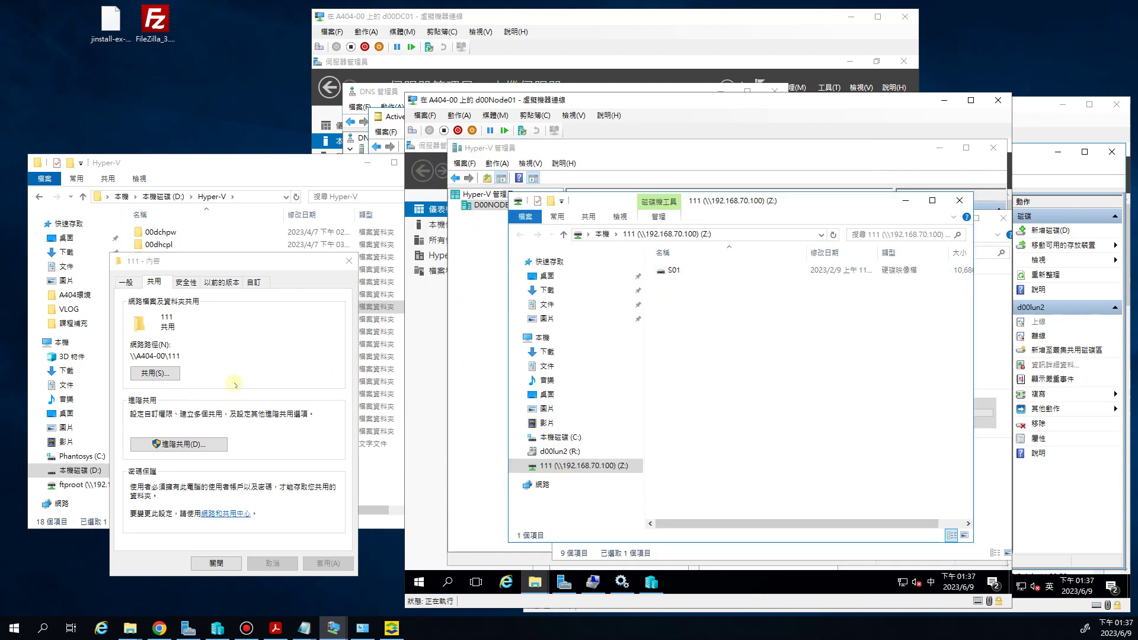
click(216, 563)
double_click(171, 308)
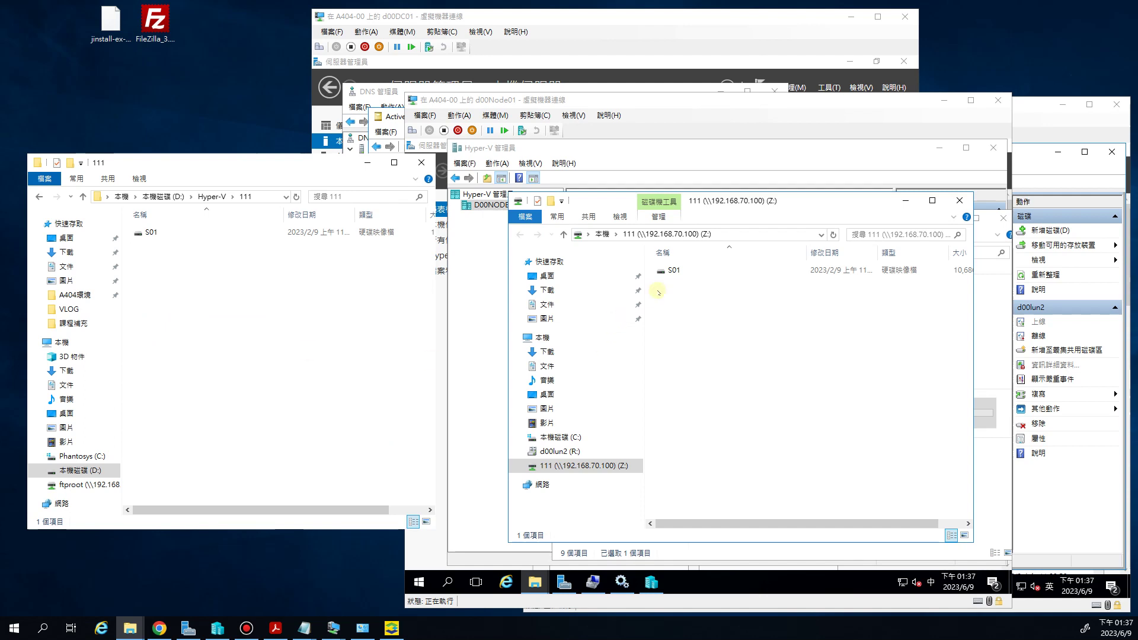
right_click(677, 271)
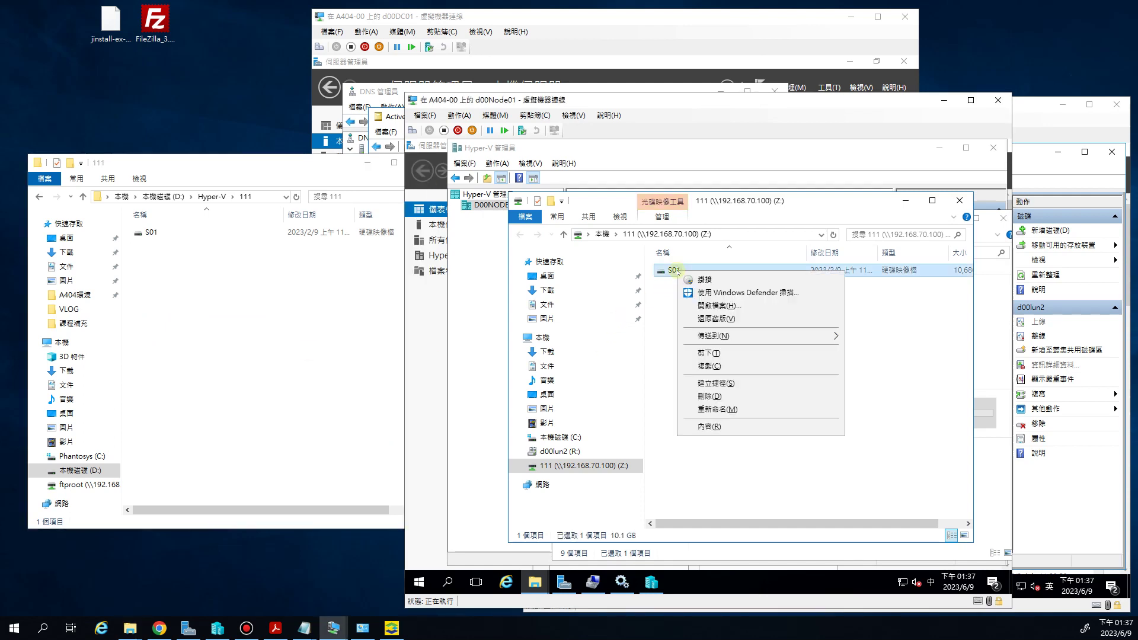
click(717, 365)
Paste the S01 image into d00lun2's Hyper-V\S01\Virtual Hard Disks folder and let it copy
click(572, 452)
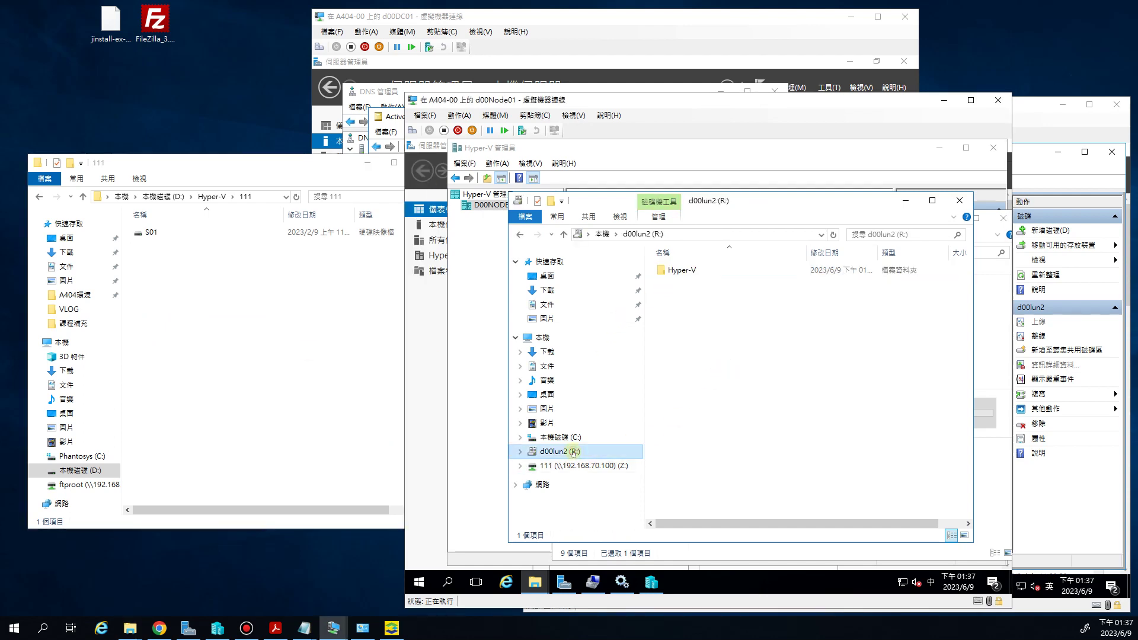
double_click(679, 271)
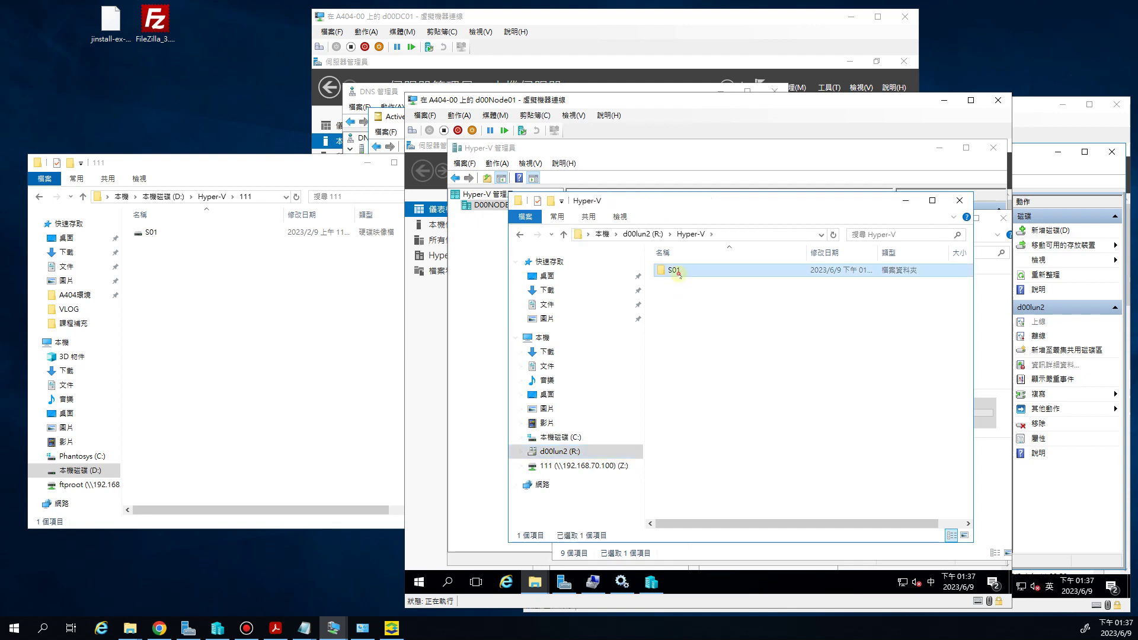
double_click(680, 275)
double_click(681, 274)
right_click(680, 295)
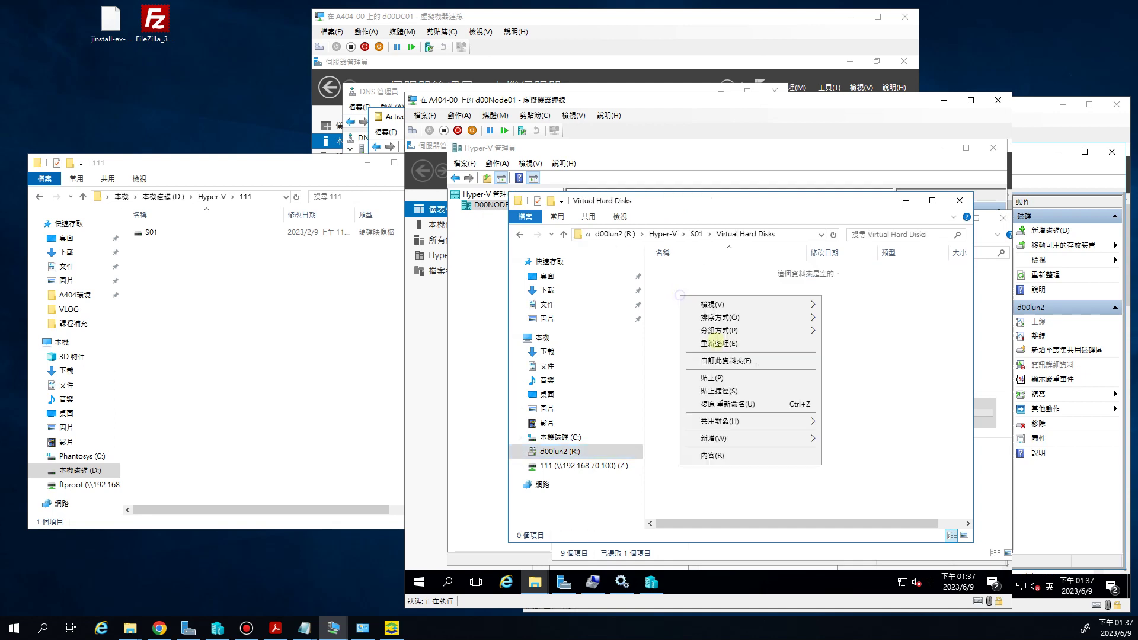
click(717, 378)
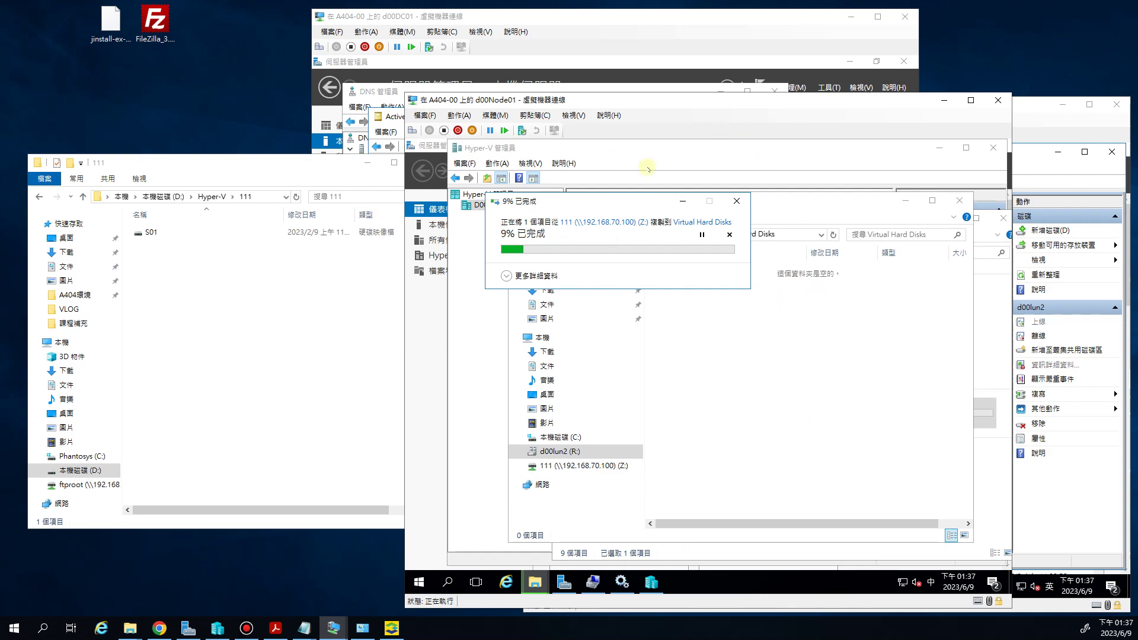
drag(741, 105, 448, 104)
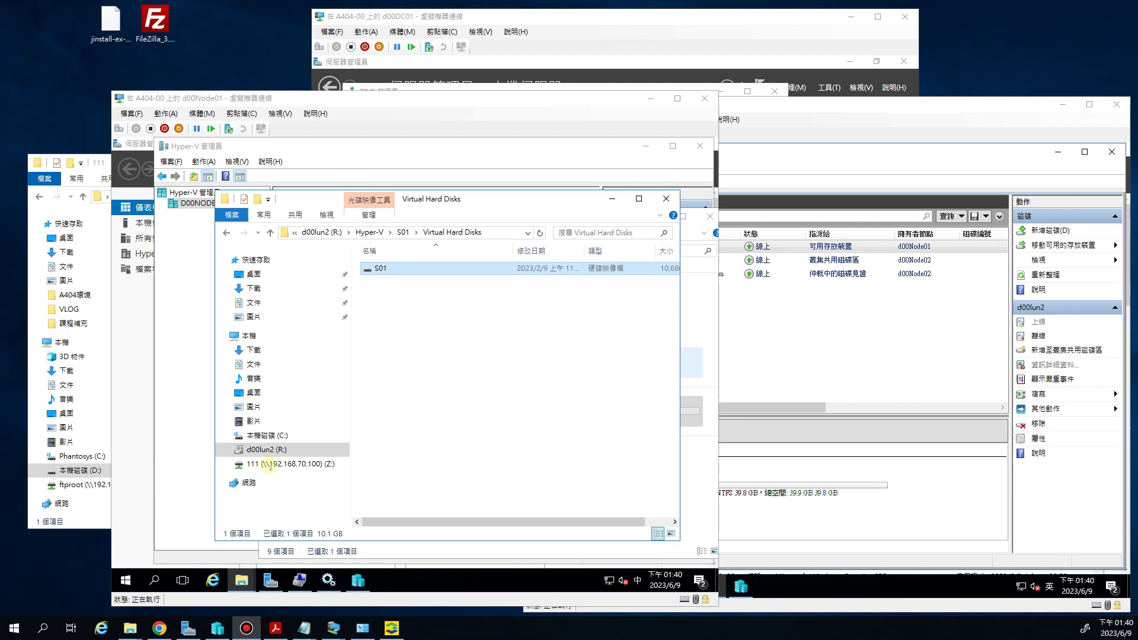
Disconnect the mapped Z: network drive and confirm
click(269, 465)
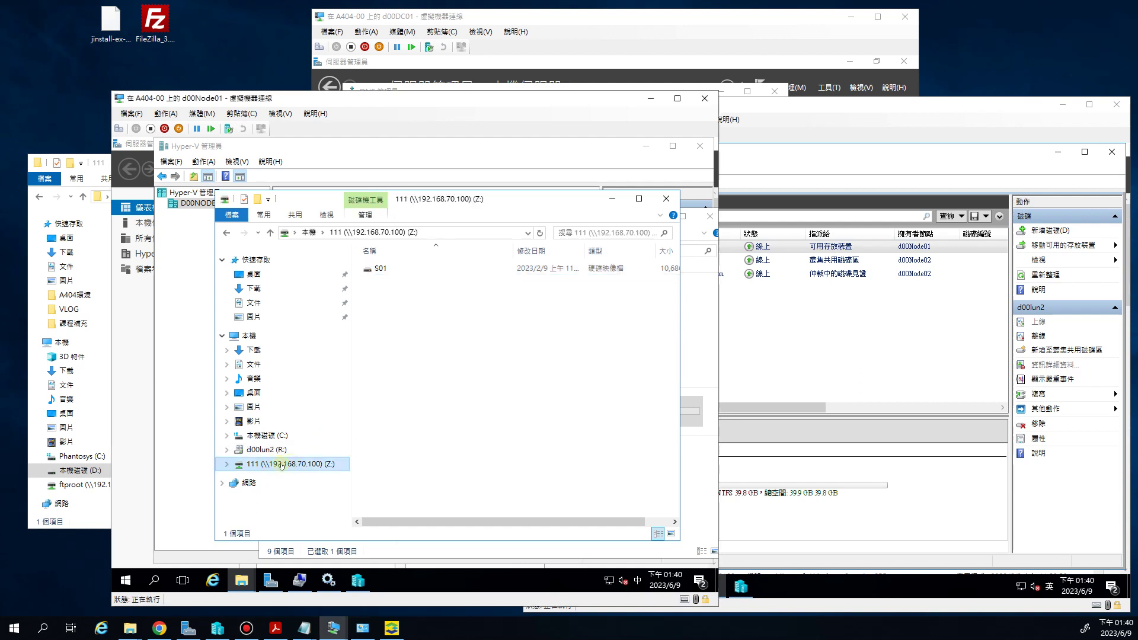
right_click(279, 466)
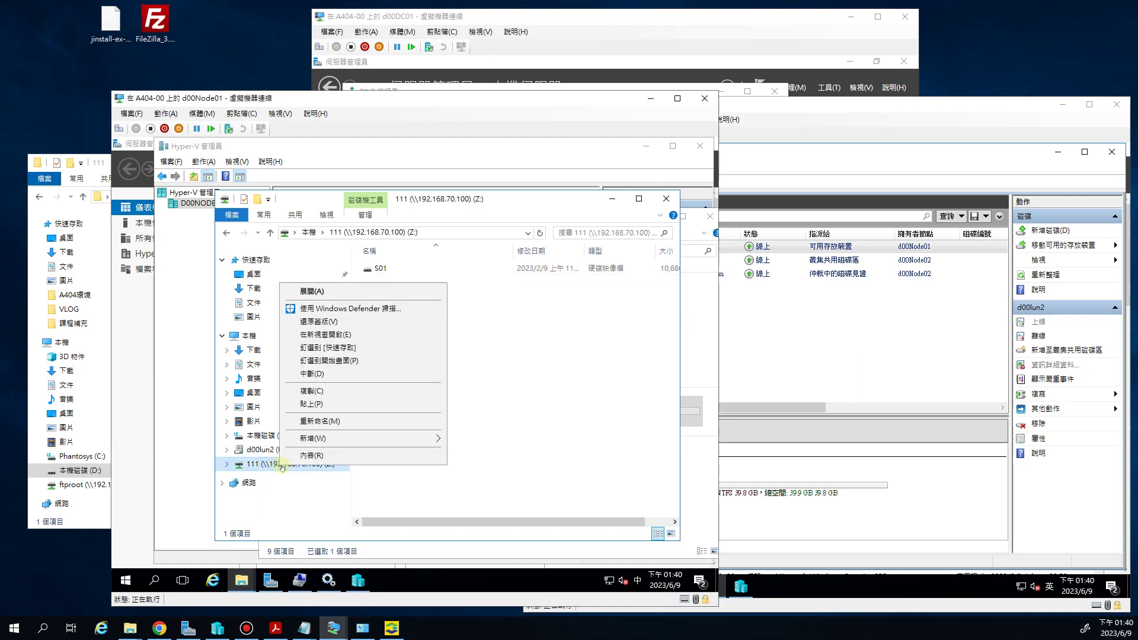
click(320, 375)
click(451, 403)
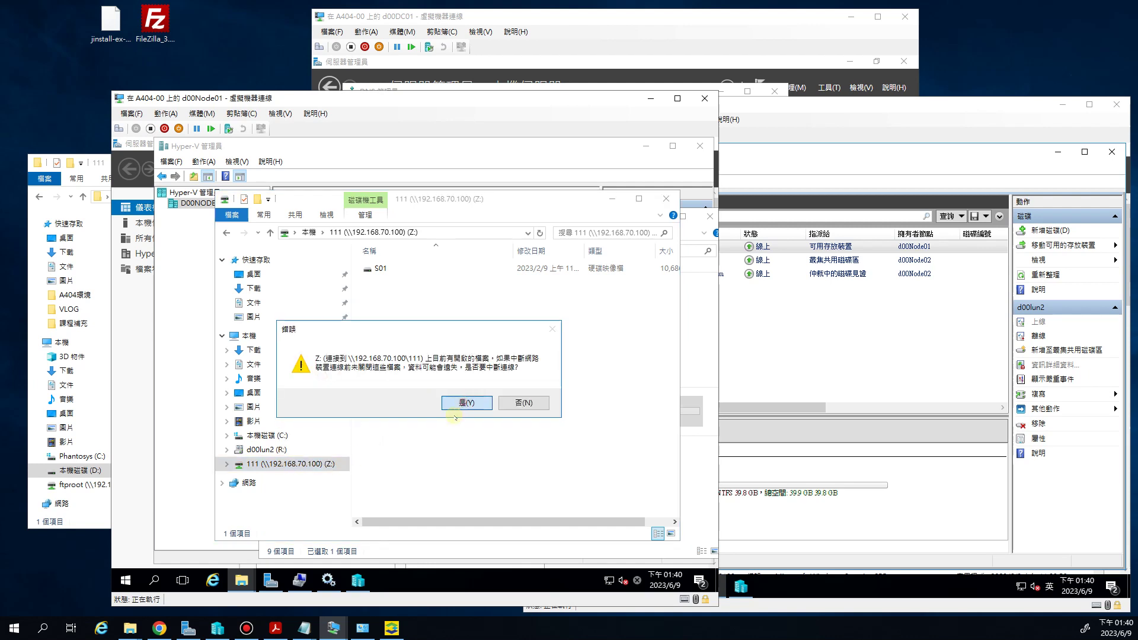
Browse to d00lun2 (R:) > Hyper-V > S01 > Virtual Hard Disks
click(329, 467)
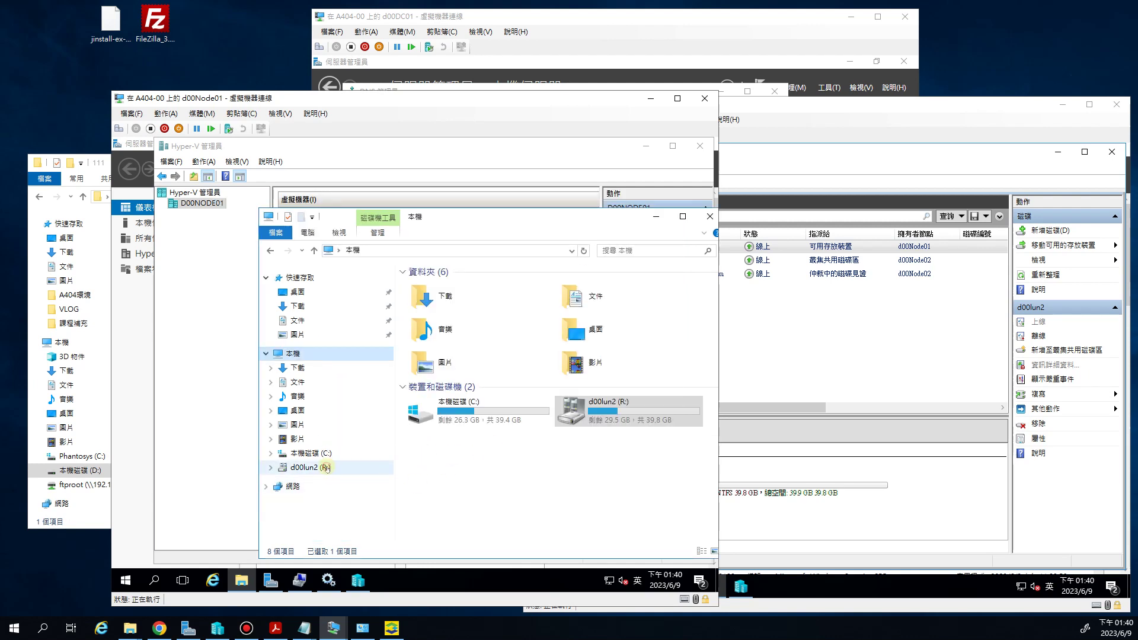
double_click(450, 289)
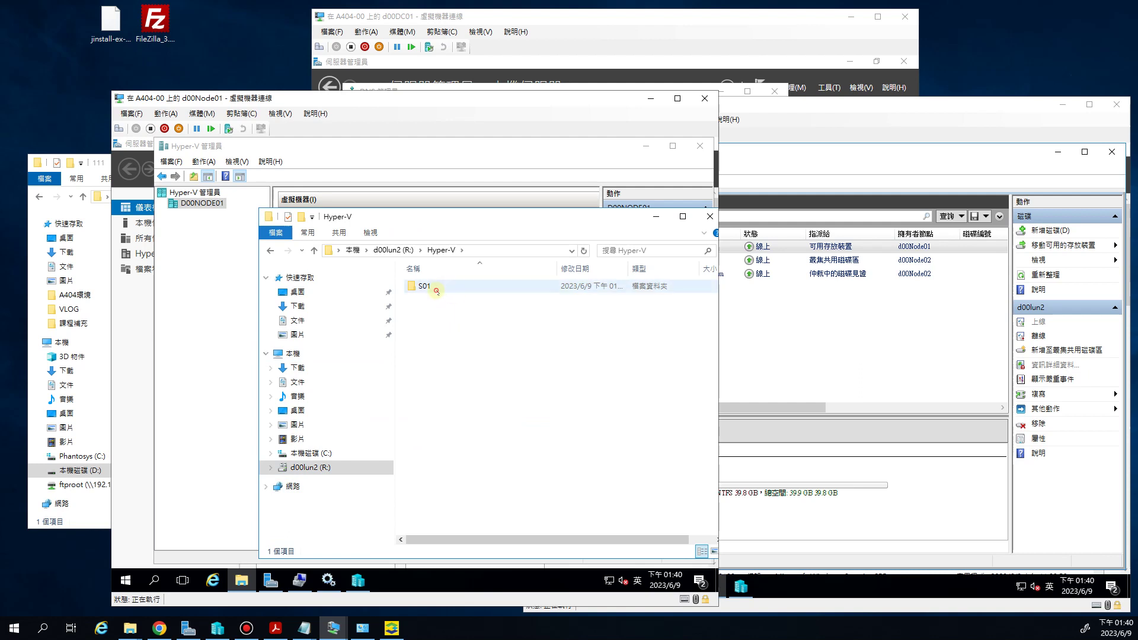
double_click(454, 289)
double_click(439, 287)
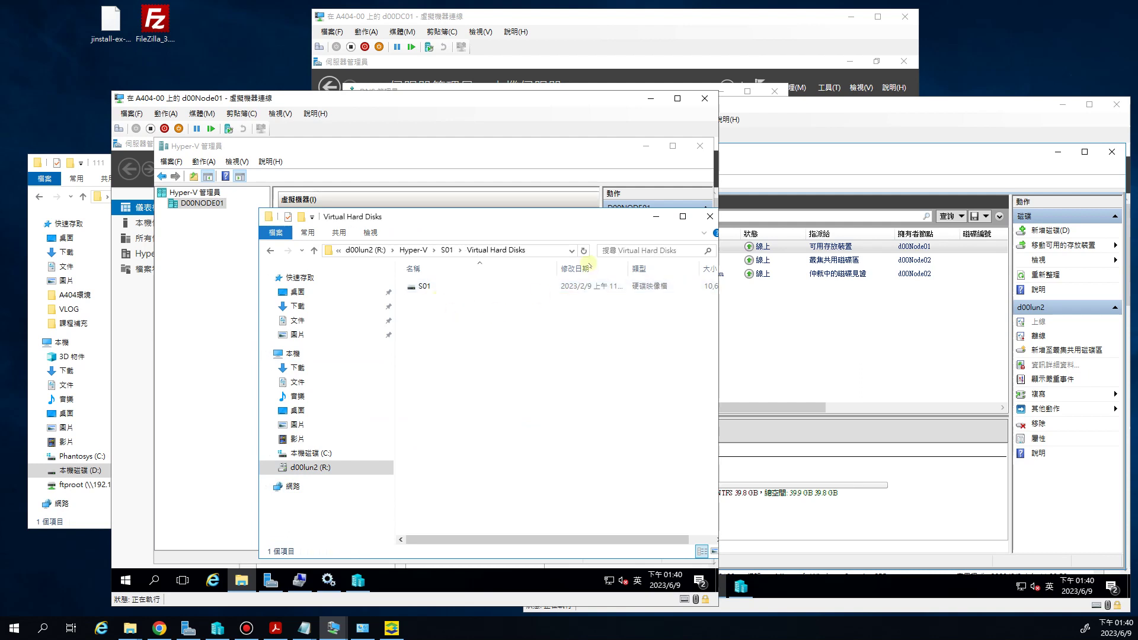
drag(504, 222, 435, 222)
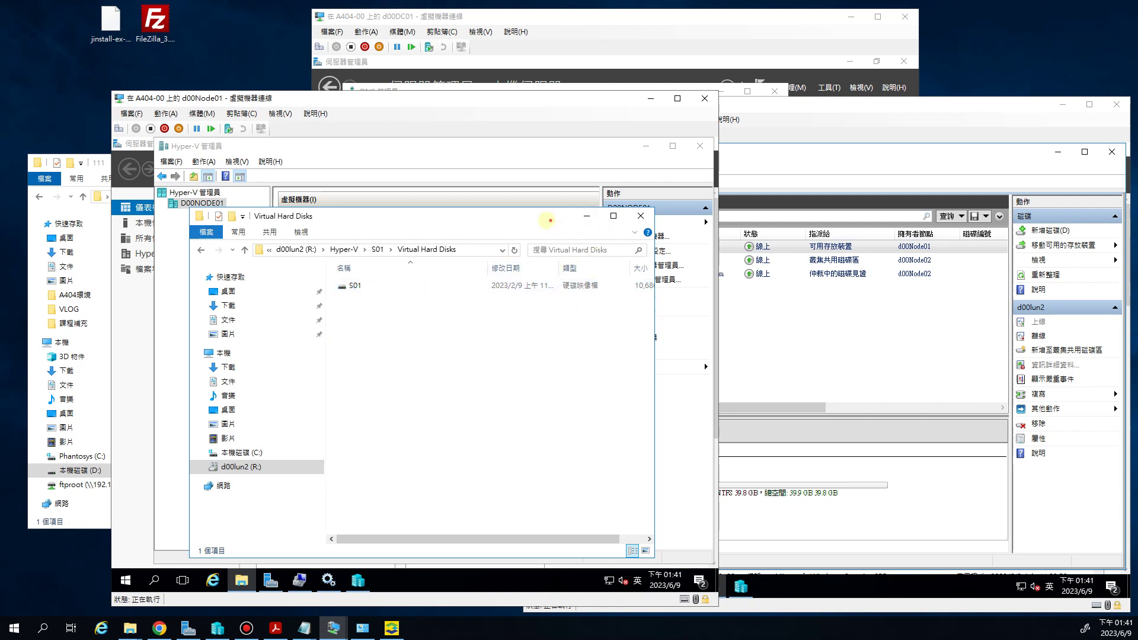
drag(546, 216, 505, 214)
Start a new virtual machine named S01, stored in R:\Hyper-V\
click(599, 214)
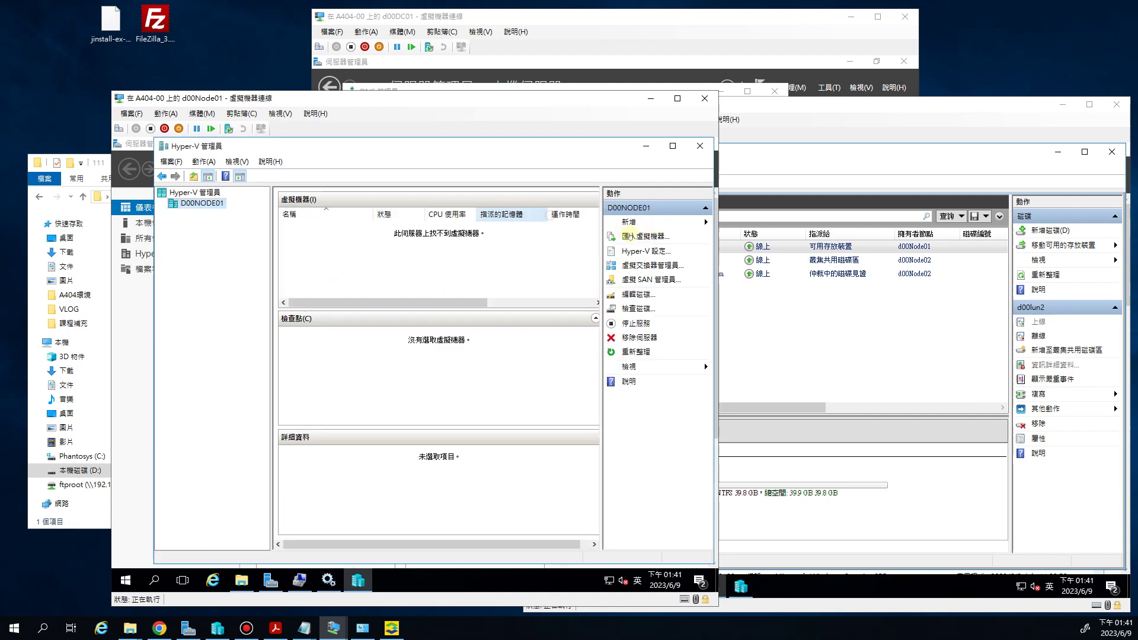
click(632, 223)
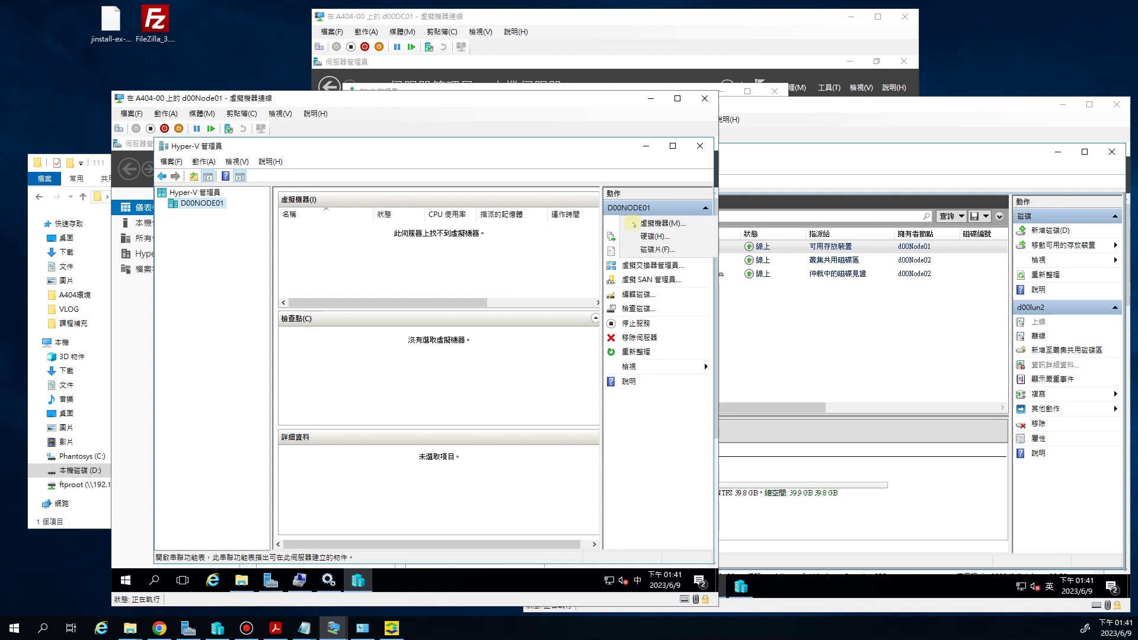
click(654, 223)
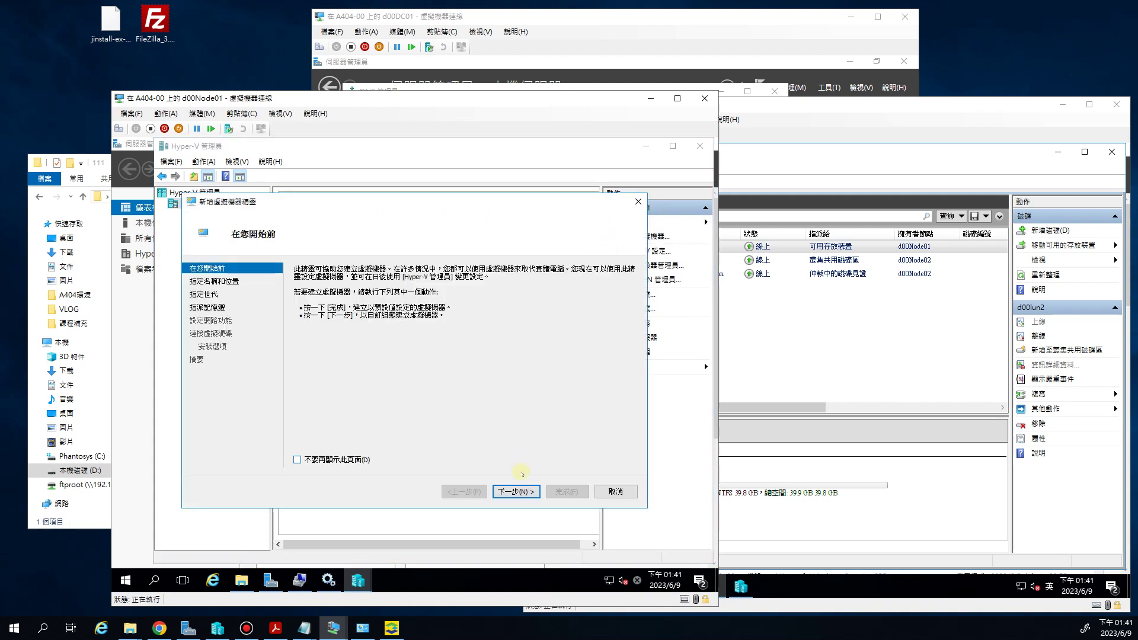
click(516, 491)
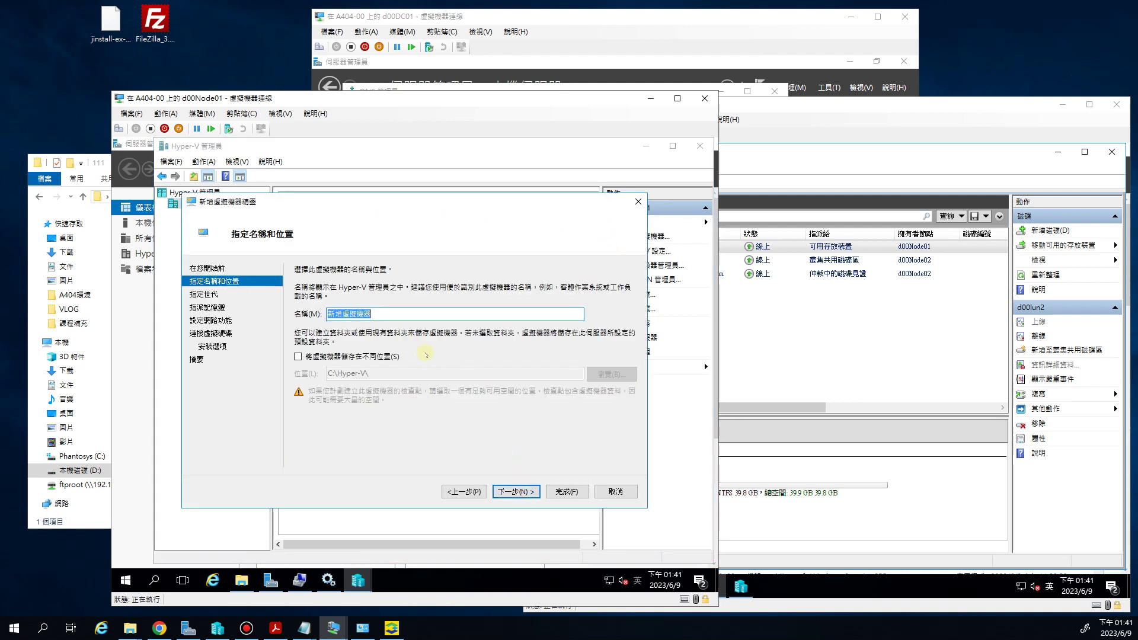
text(S01)
click(301, 358)
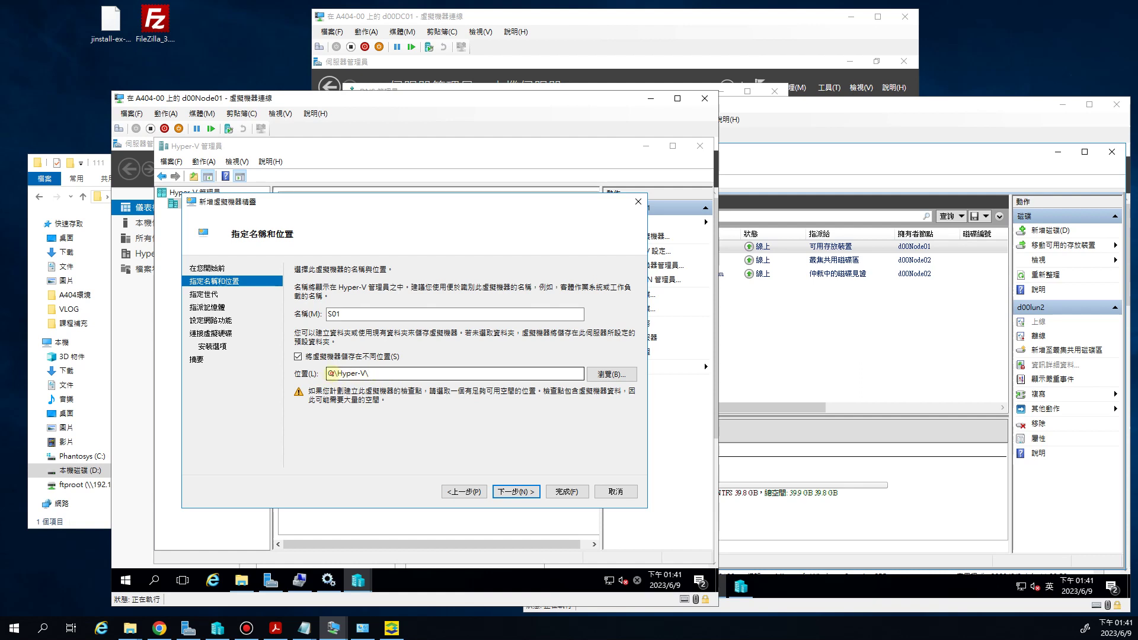
drag(334, 373, 294, 380)
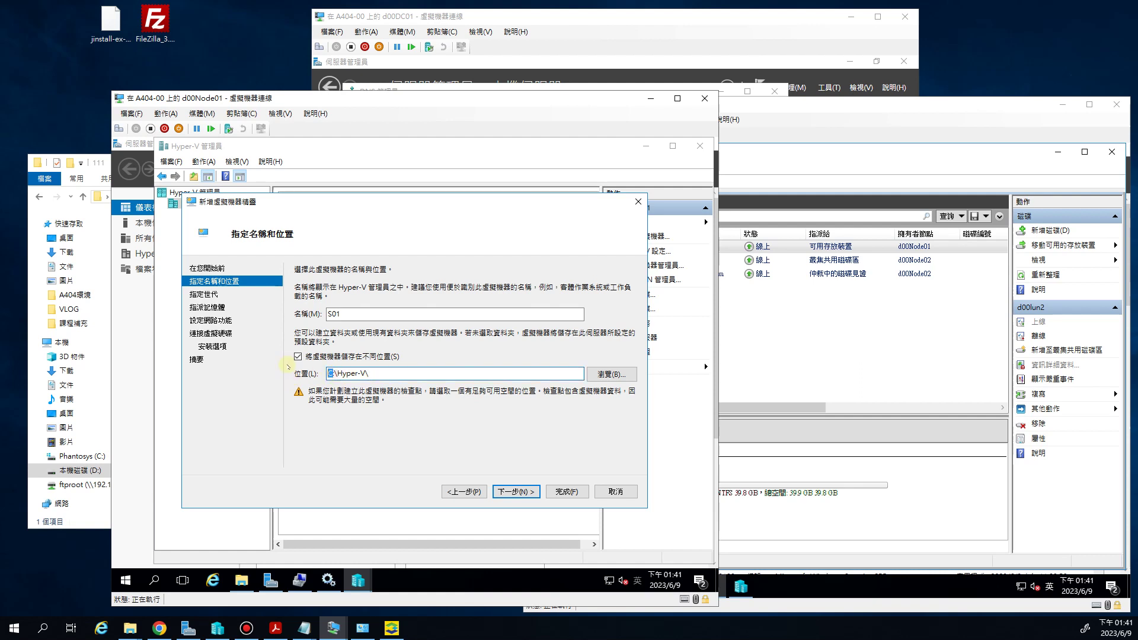
text(R)
click(420, 345)
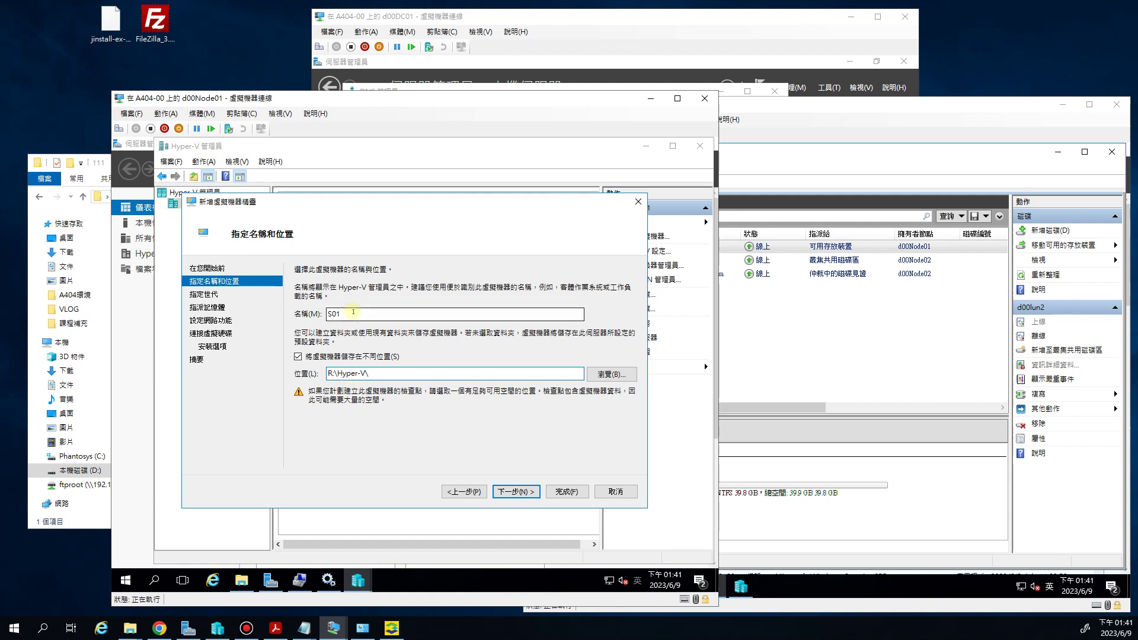
Choose generation 2, keep 1024 MB memory, and leave the network unconnected
click(514, 491)
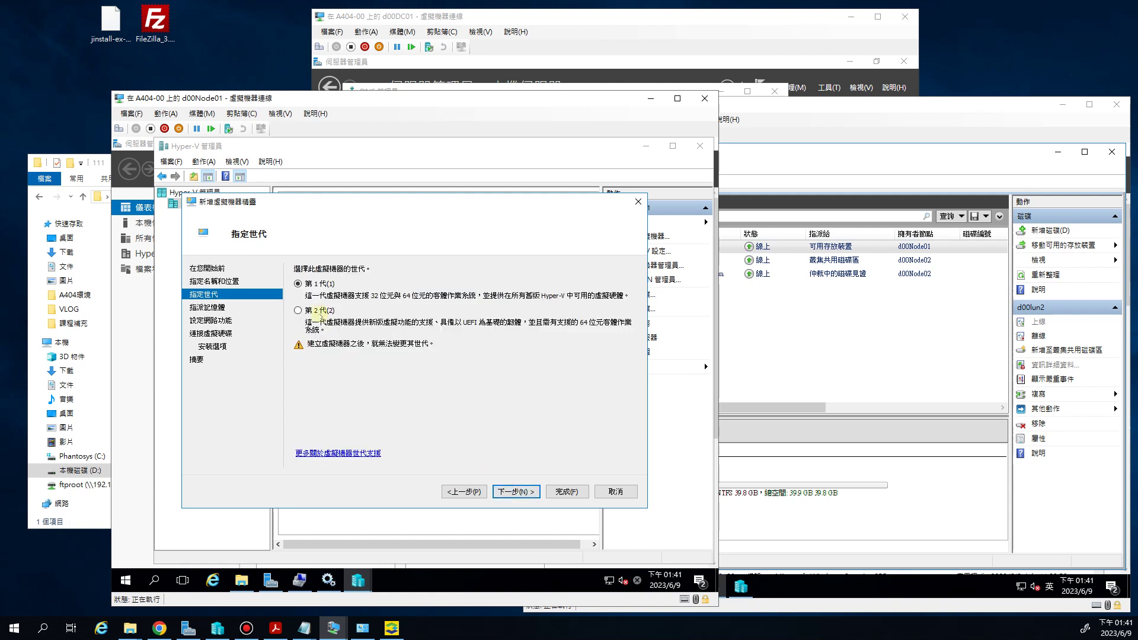
click(513, 491)
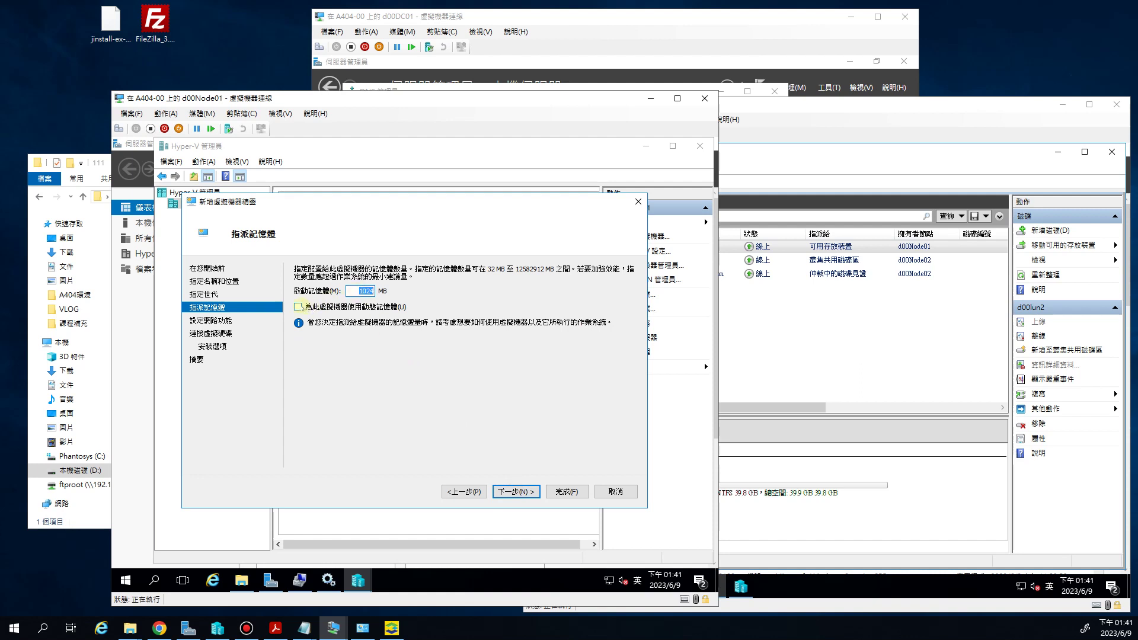
click(515, 491)
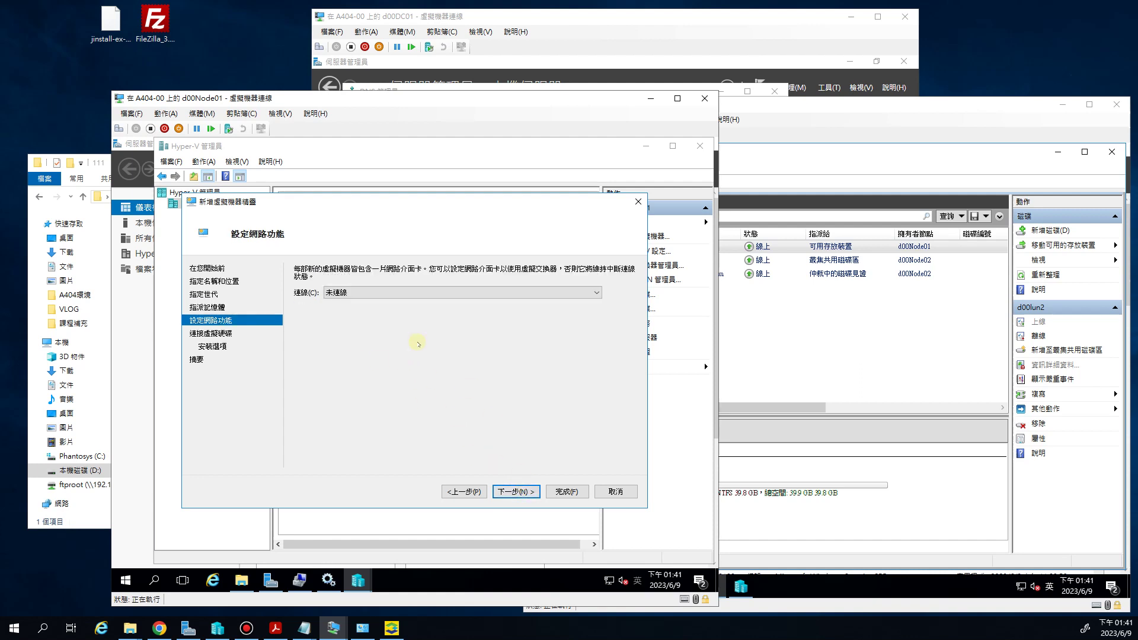
click(380, 294)
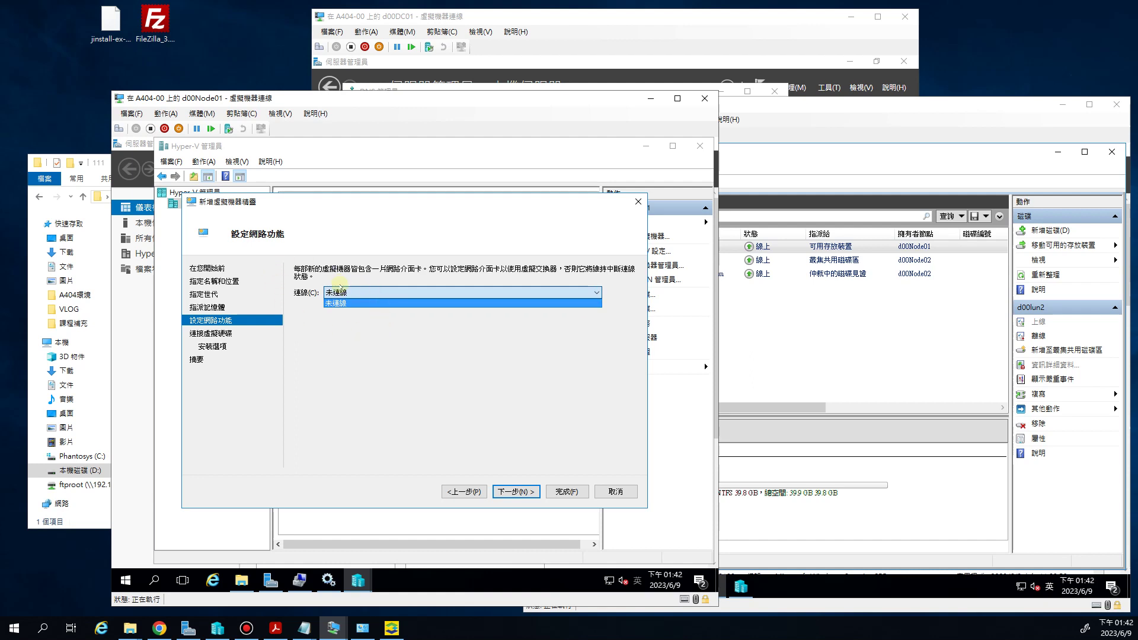
click(359, 254)
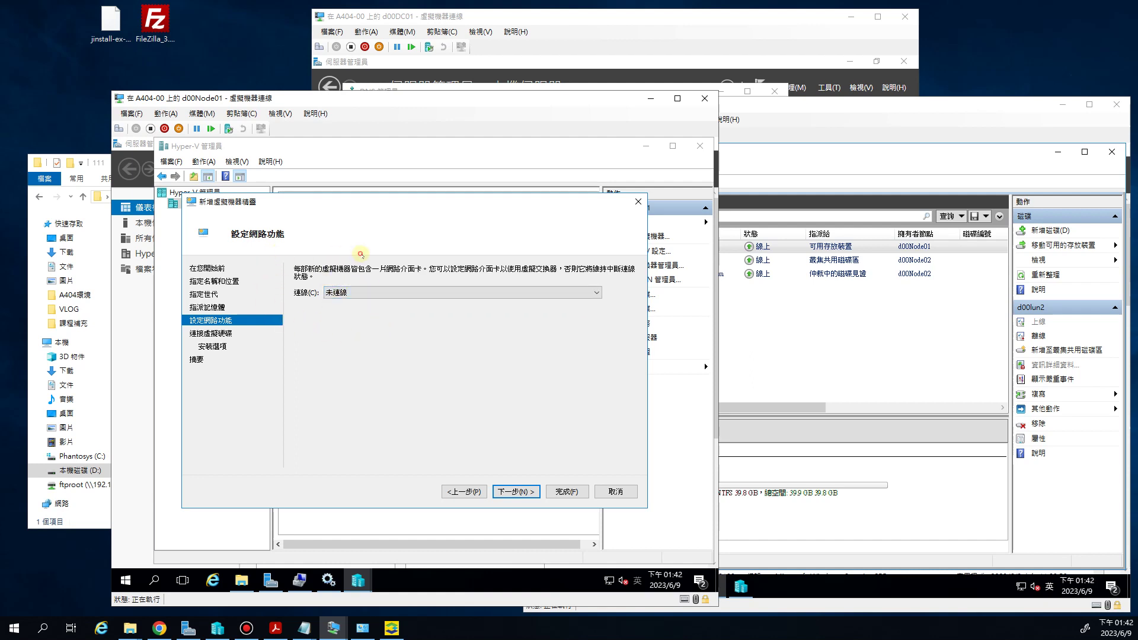
click(515, 491)
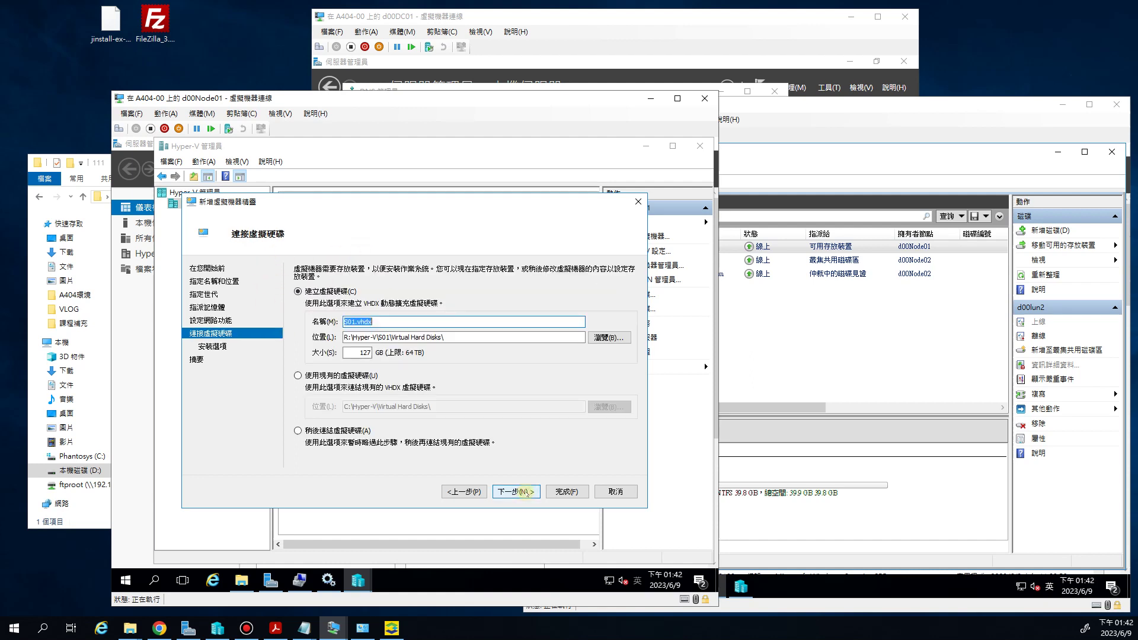
Attach the existing R:\Hyper-V\S01\Virtual Hard Disks\S01.vhdx disk and proceed to the summary
click(309, 375)
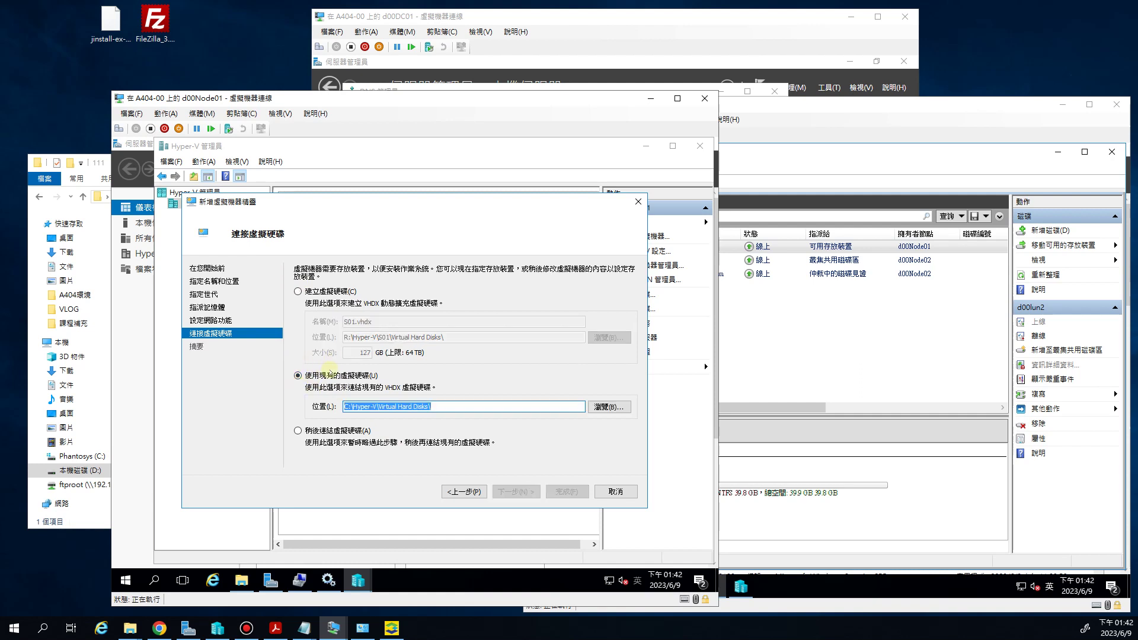
click(609, 406)
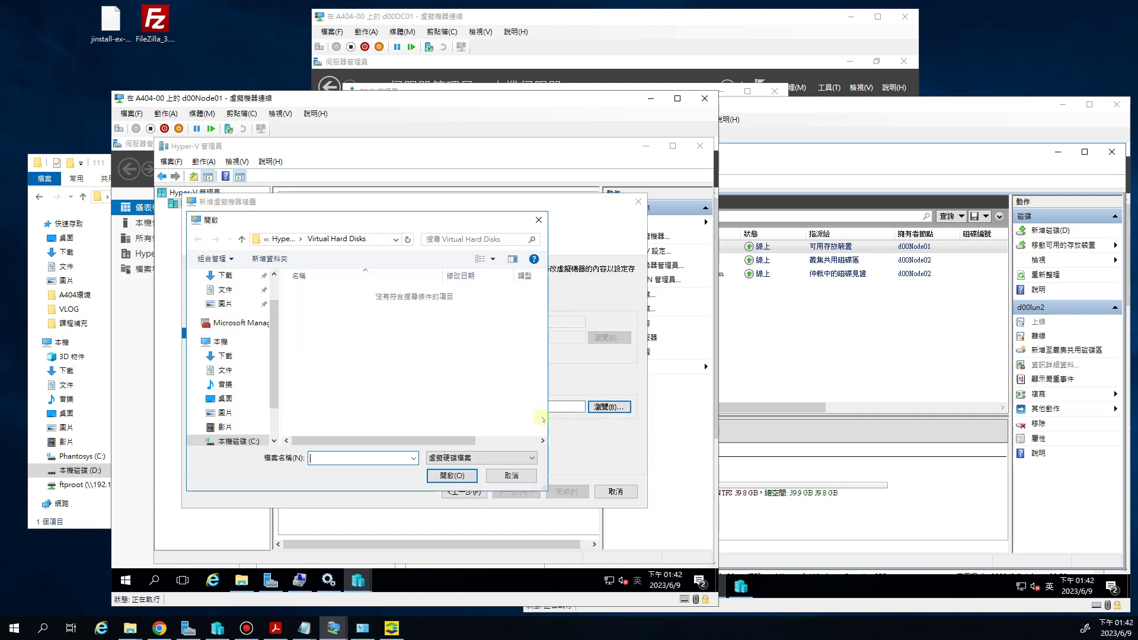
scroll(237, 379, down, 1)
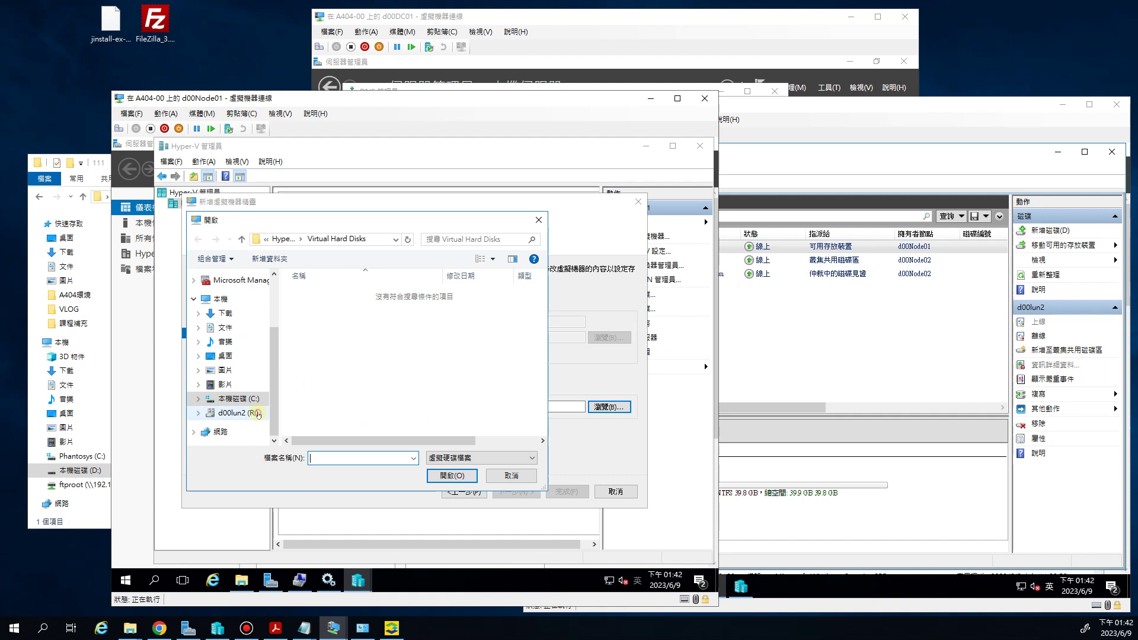
click(259, 414)
double_click(311, 293)
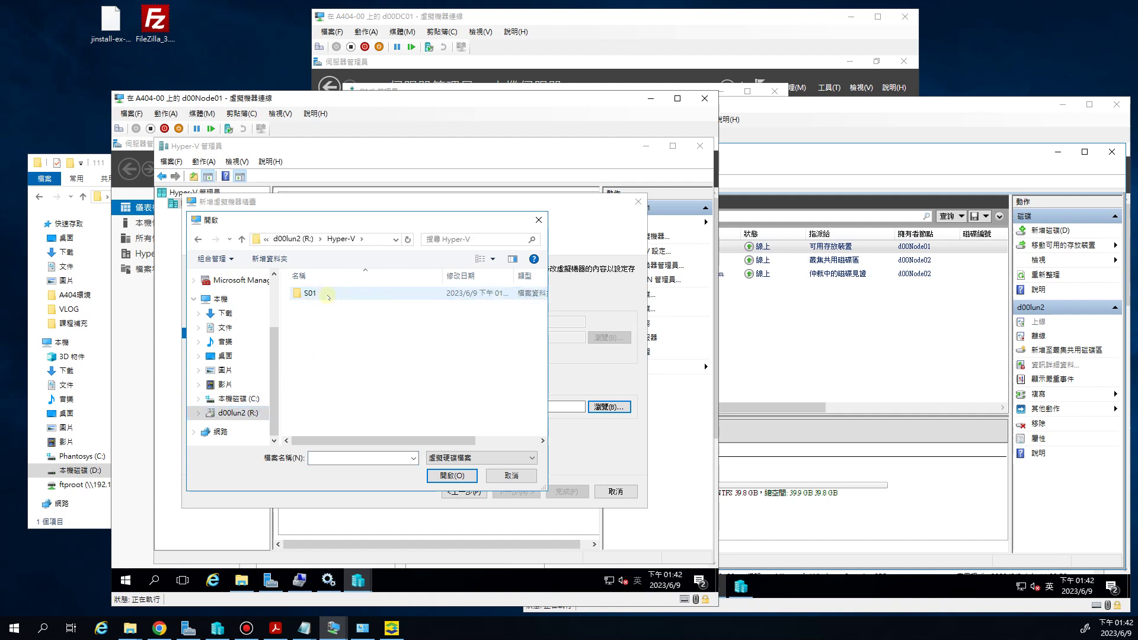
double_click(376, 295)
double_click(331, 294)
double_click(333, 294)
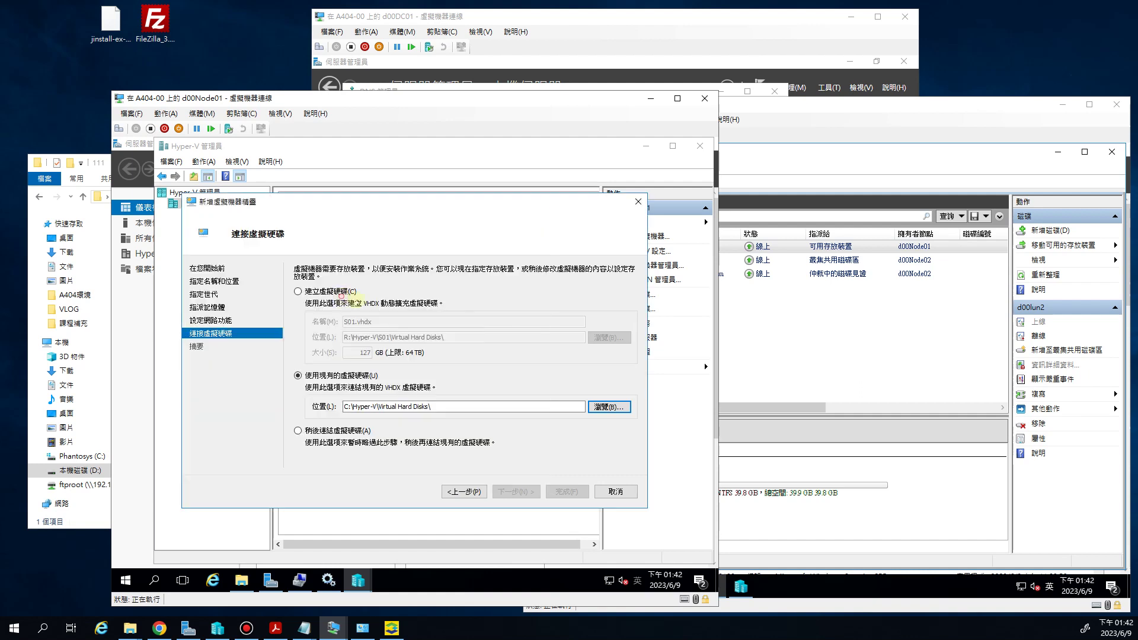
drag(420, 407, 344, 406)
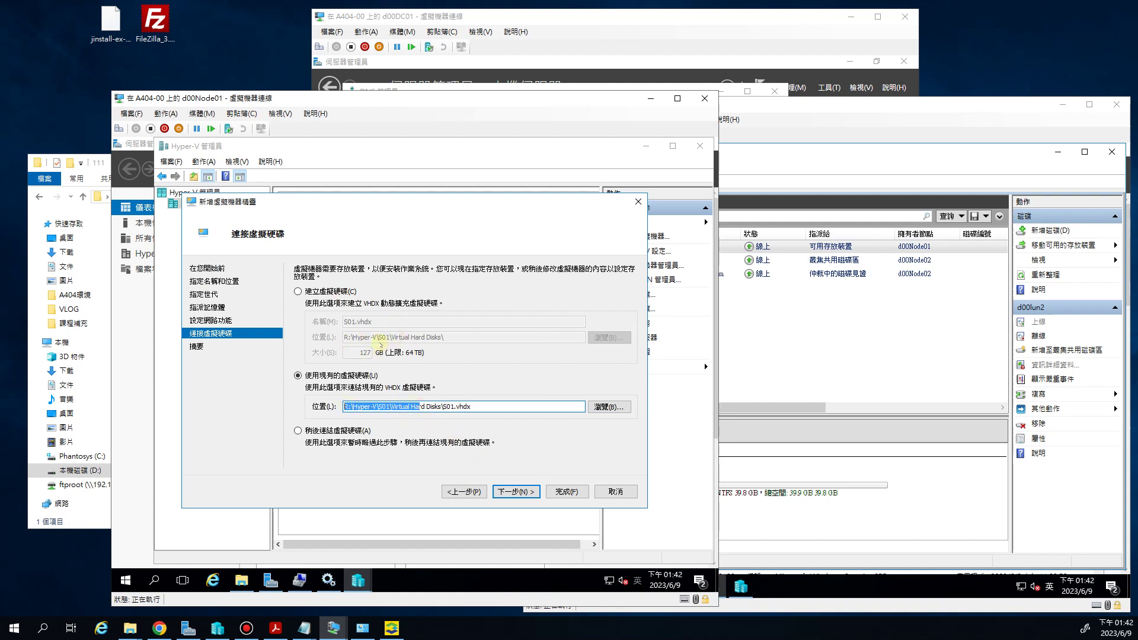
click(520, 489)
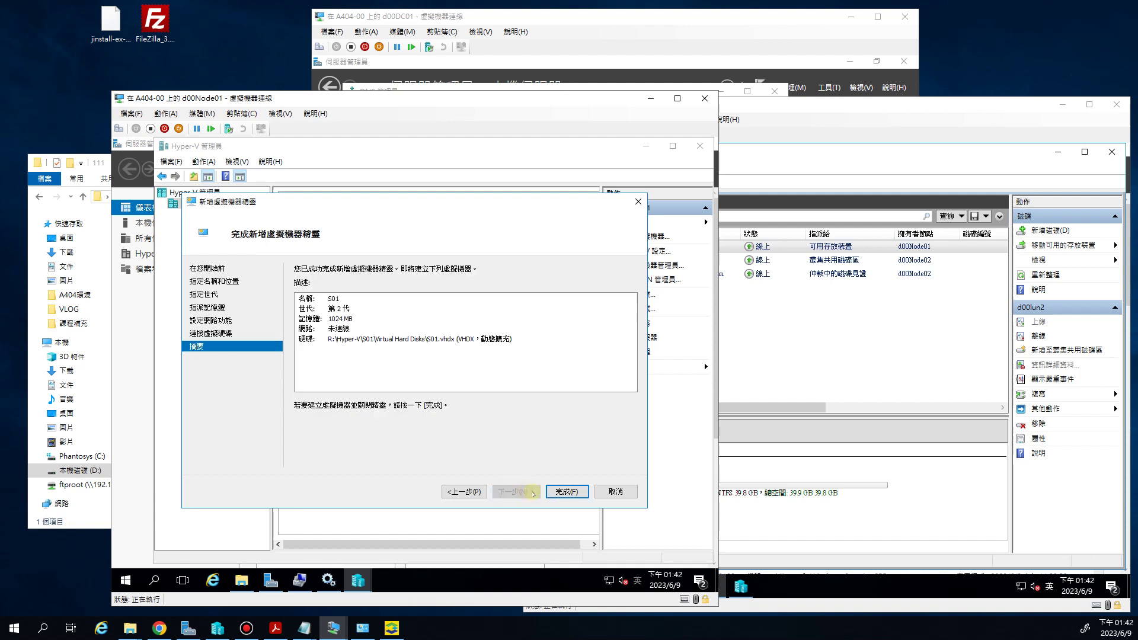
Finish the wizard to create S01, then start the S01 virtual machine
click(580, 490)
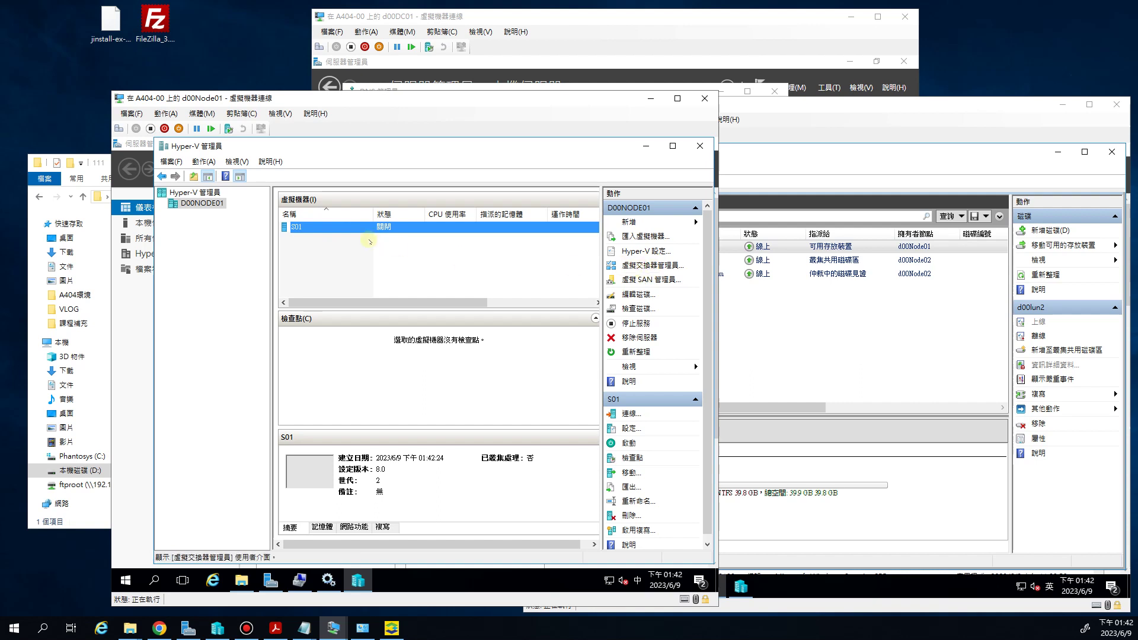
right_click(336, 228)
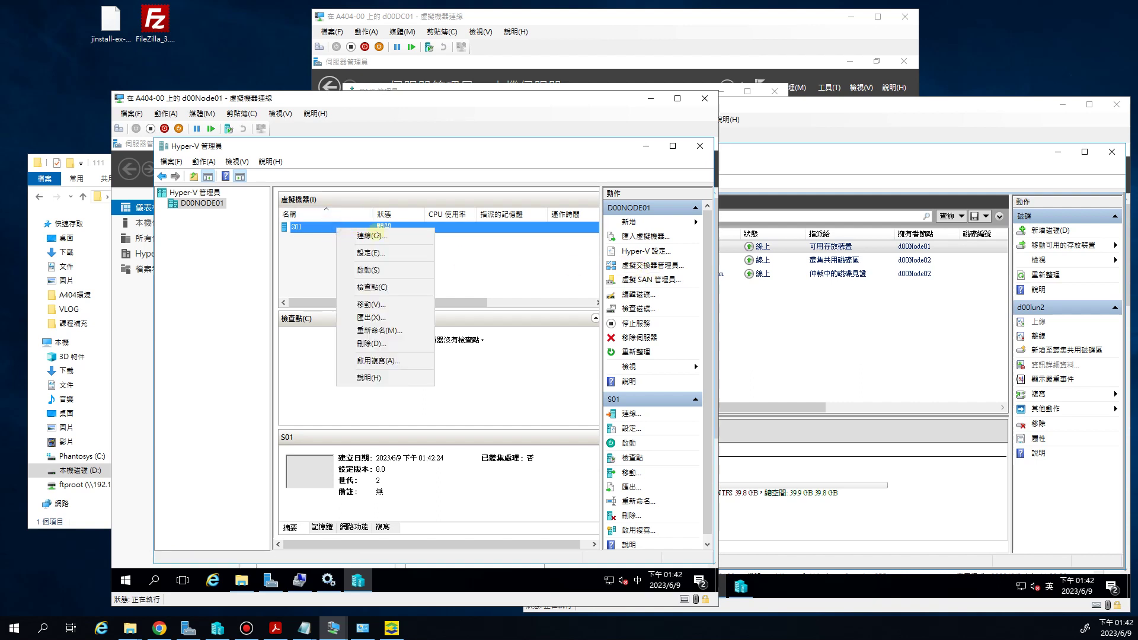
click(373, 270)
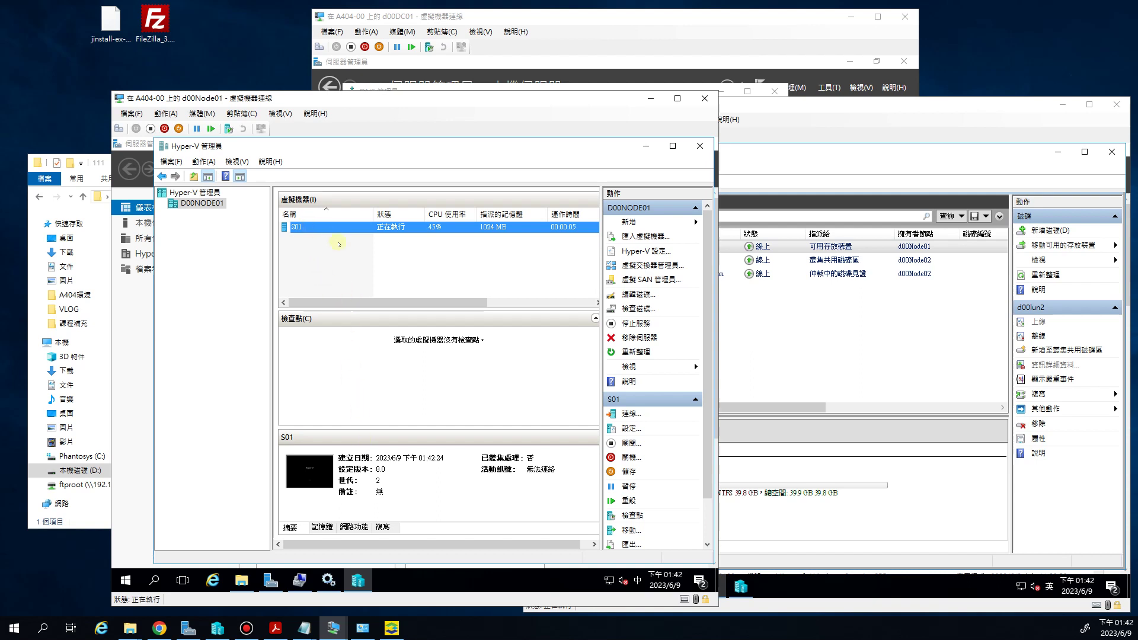
Connect to S01's console and let it boot to the region, language and keyboard page
right_click(306, 227)
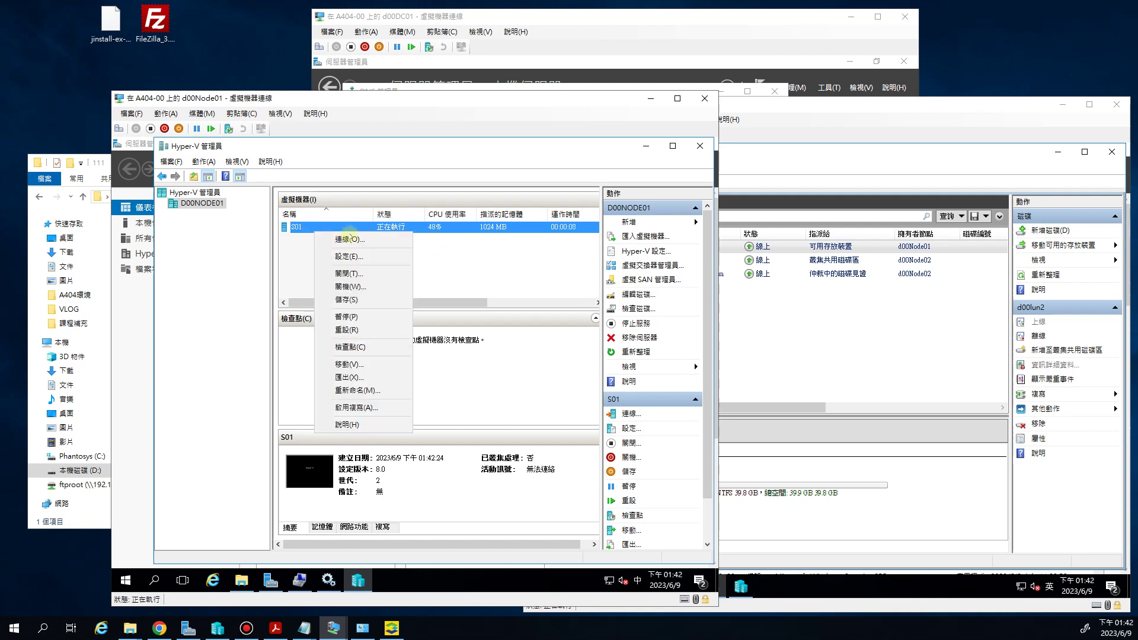
click(349, 235)
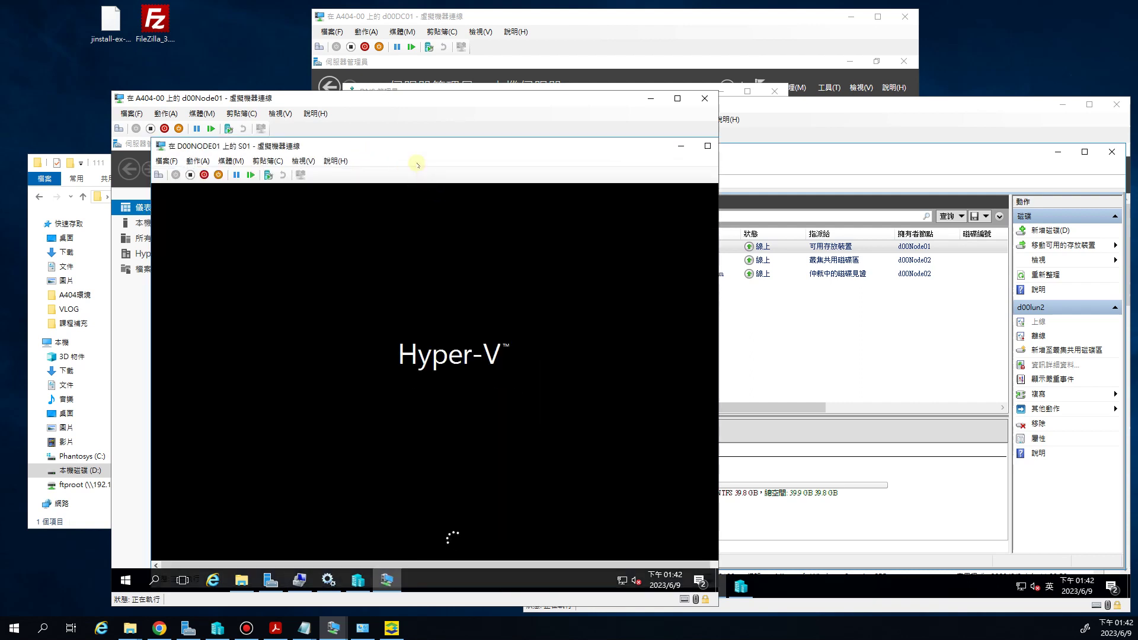
drag(410, 147, 395, 149)
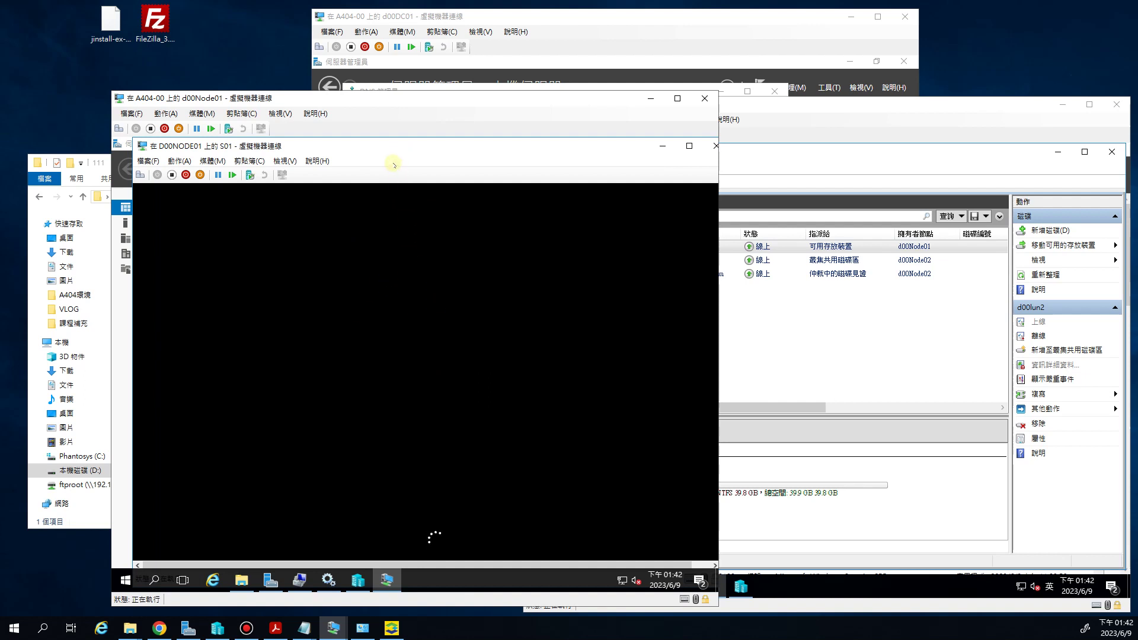
drag(386, 148, 374, 150)
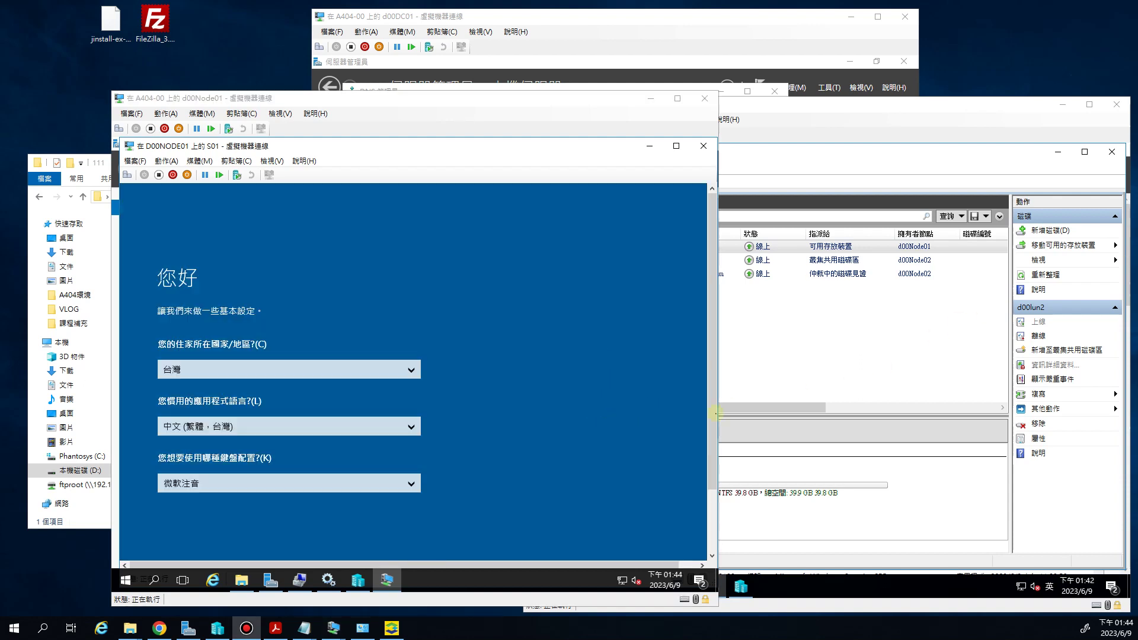
Accept the licence terms, then enter and confirm the Administrator password to complete setup
scroll(711, 414, down, 3)
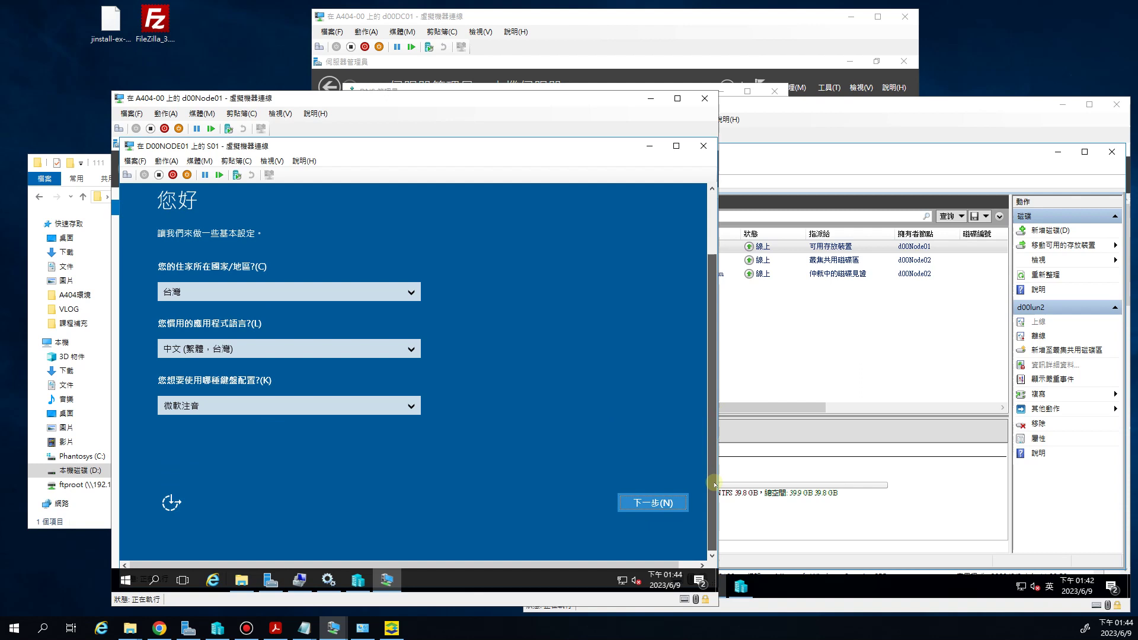
click(654, 503)
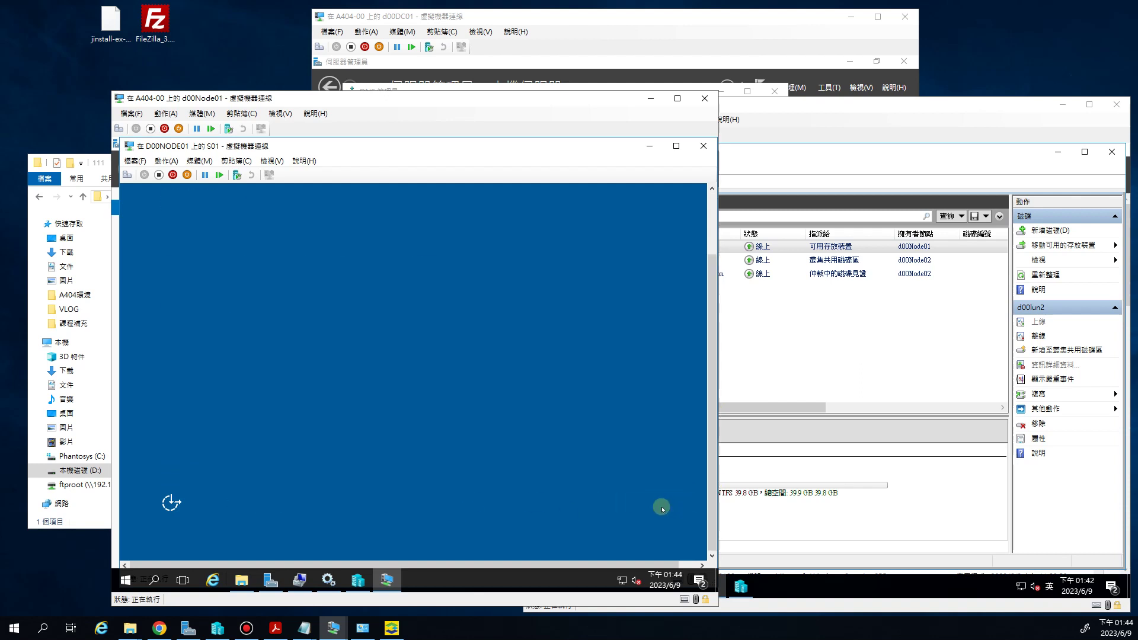
click(662, 509)
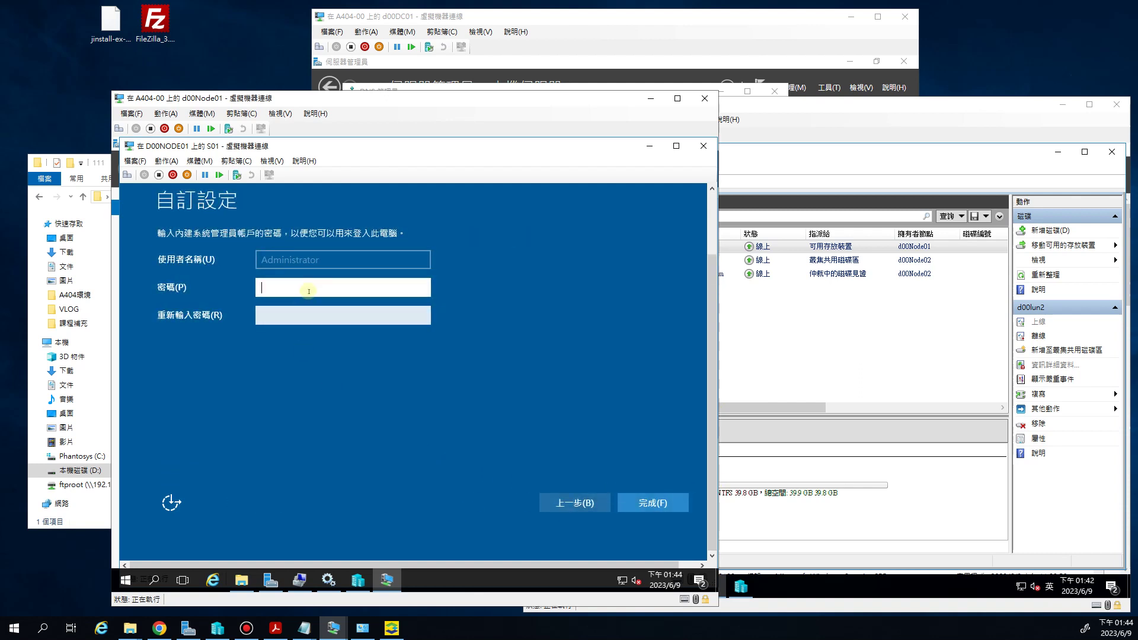
text(P)
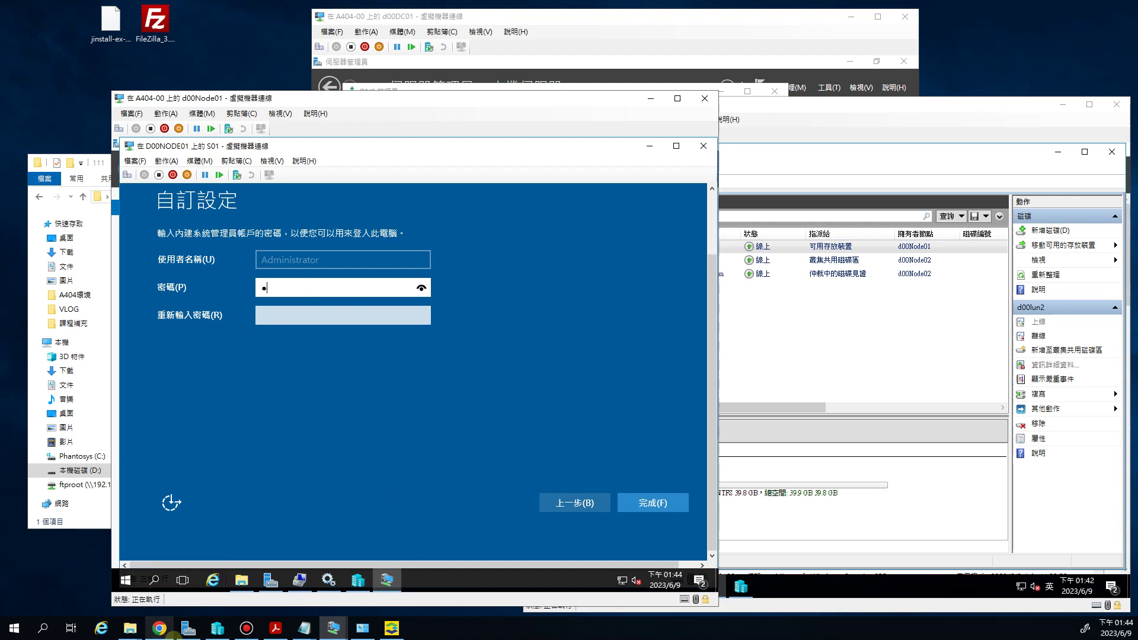
text(@ssw0rd)
key(Tab)
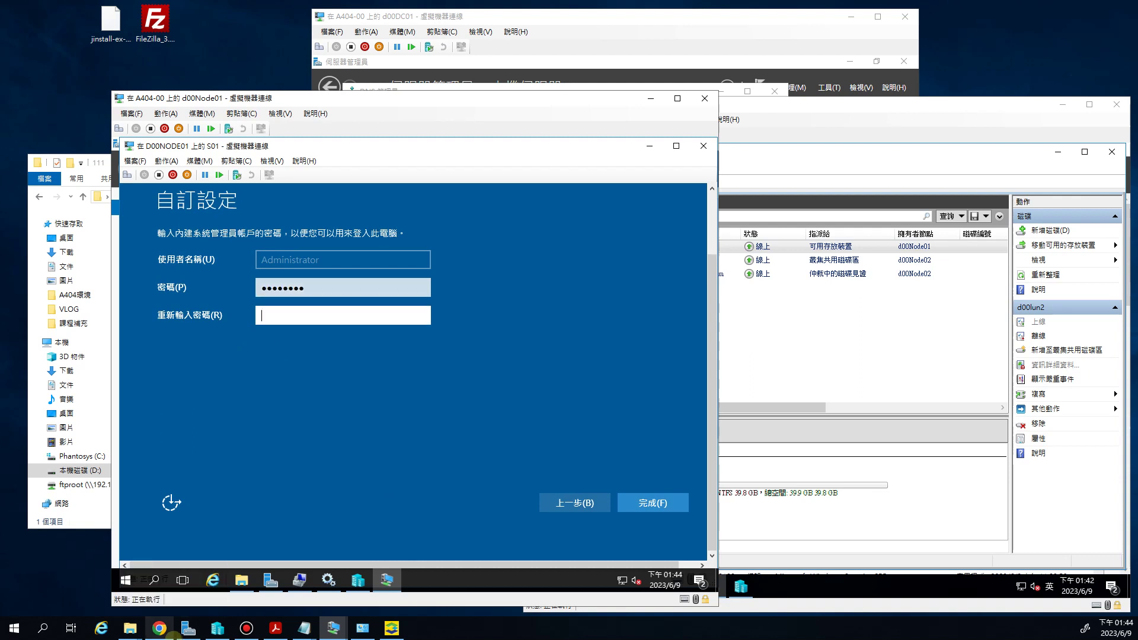
text(P@ssw0r)
key(Return)
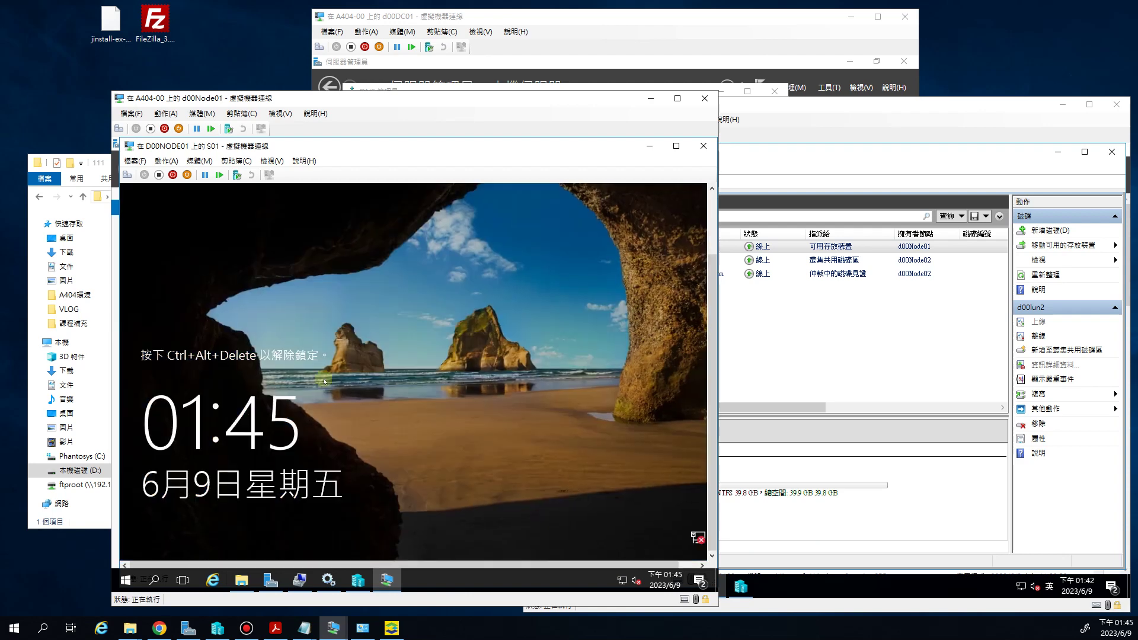
Send Ctrl+Alt+Delete and sign in to S01 as Administrator with the account password
click(126, 176)
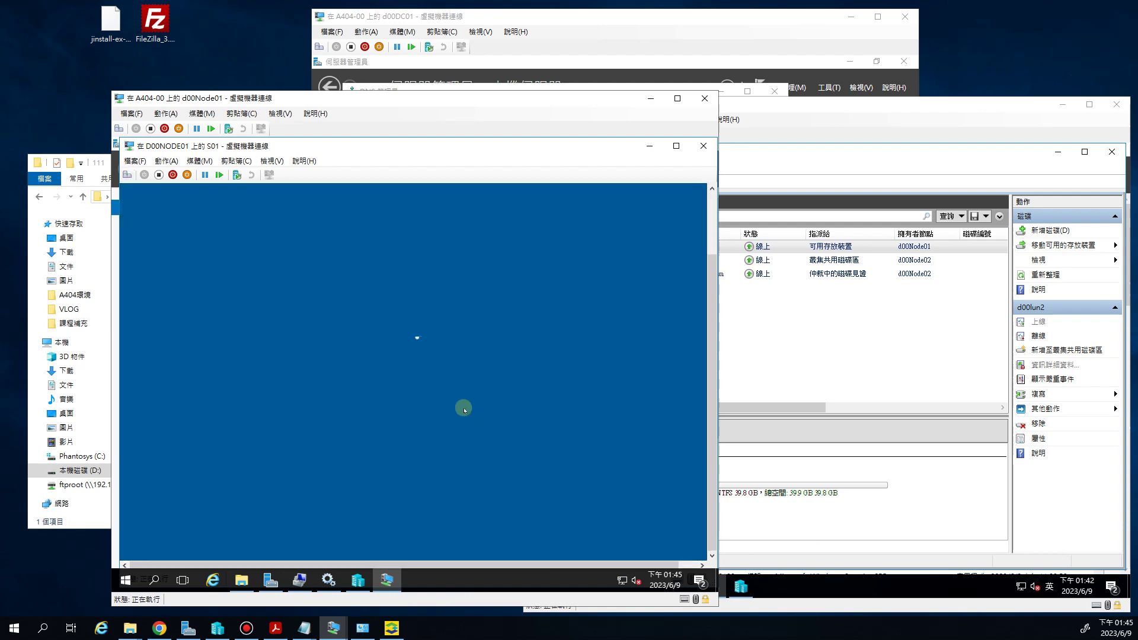
click(407, 382)
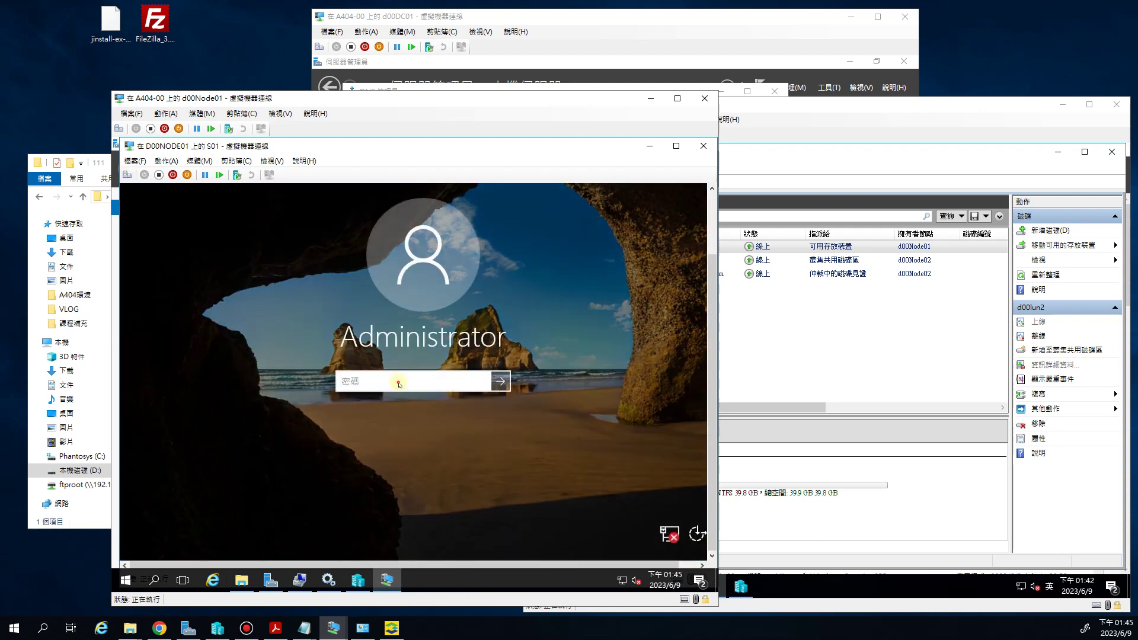
text(********)
key(Return)
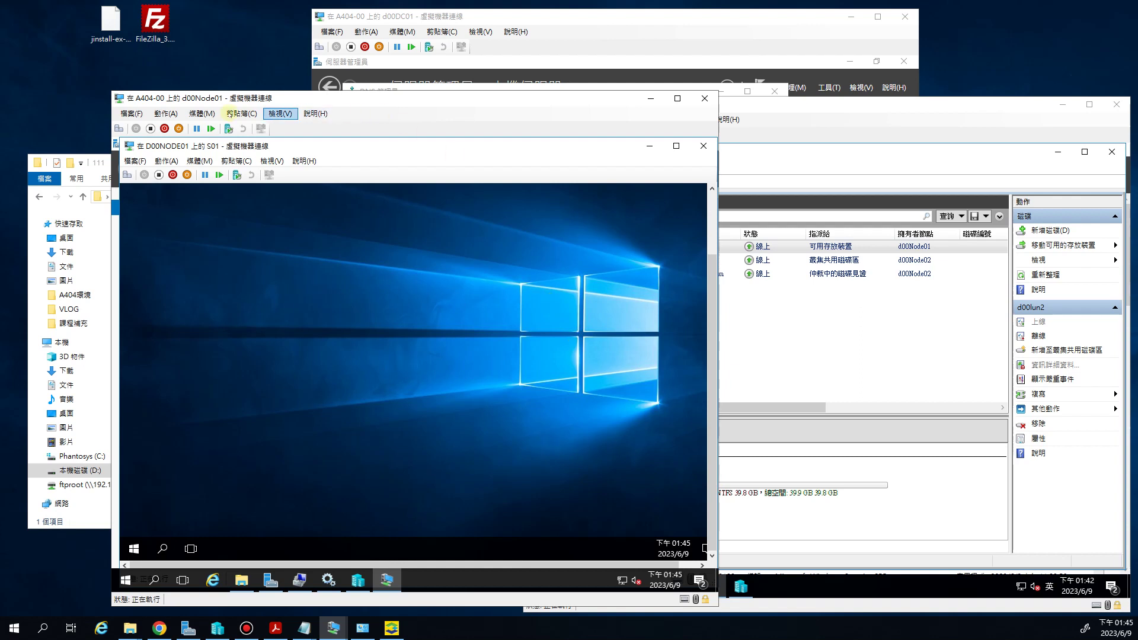
drag(222, 99, 212, 87)
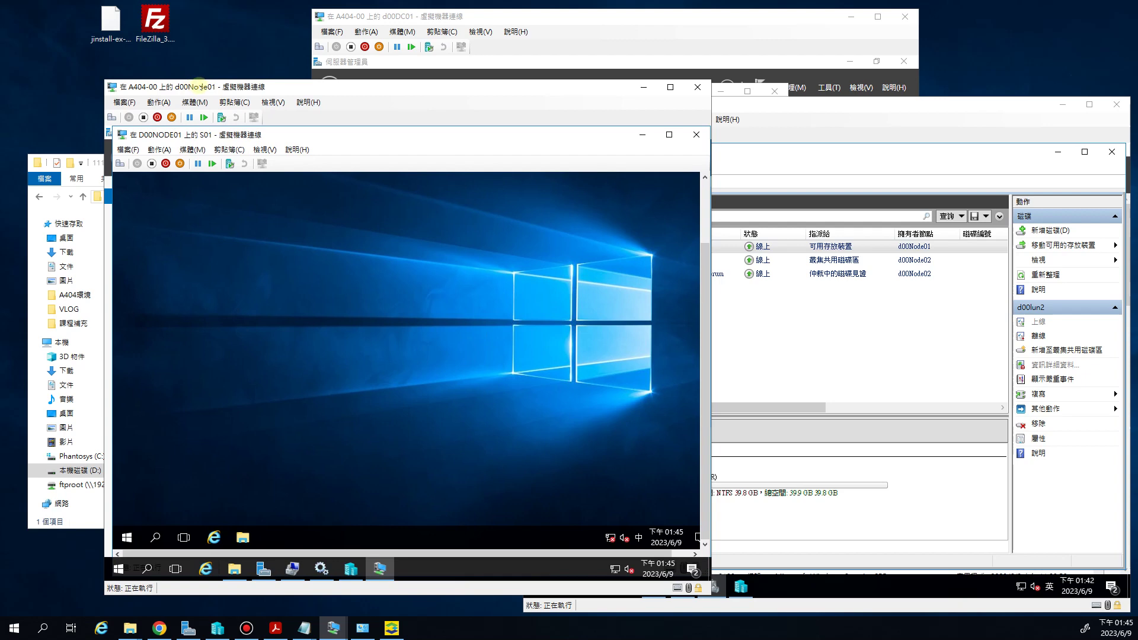
click(273, 102)
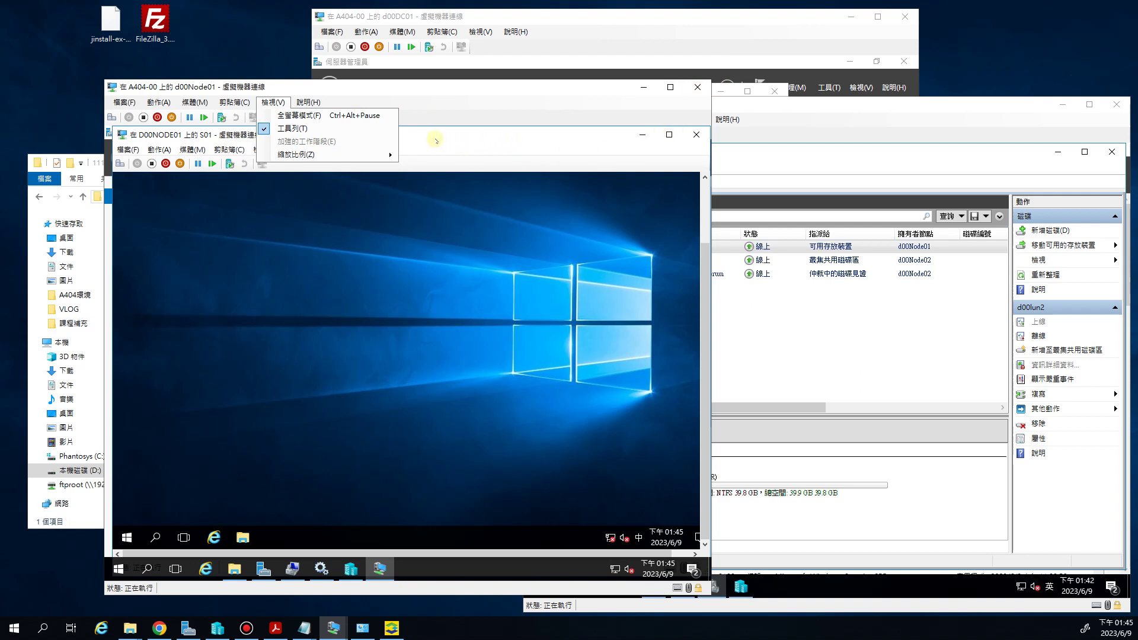
Dismiss the display options and open S01's Local Server page, where Ethernet shows not connected
click(483, 104)
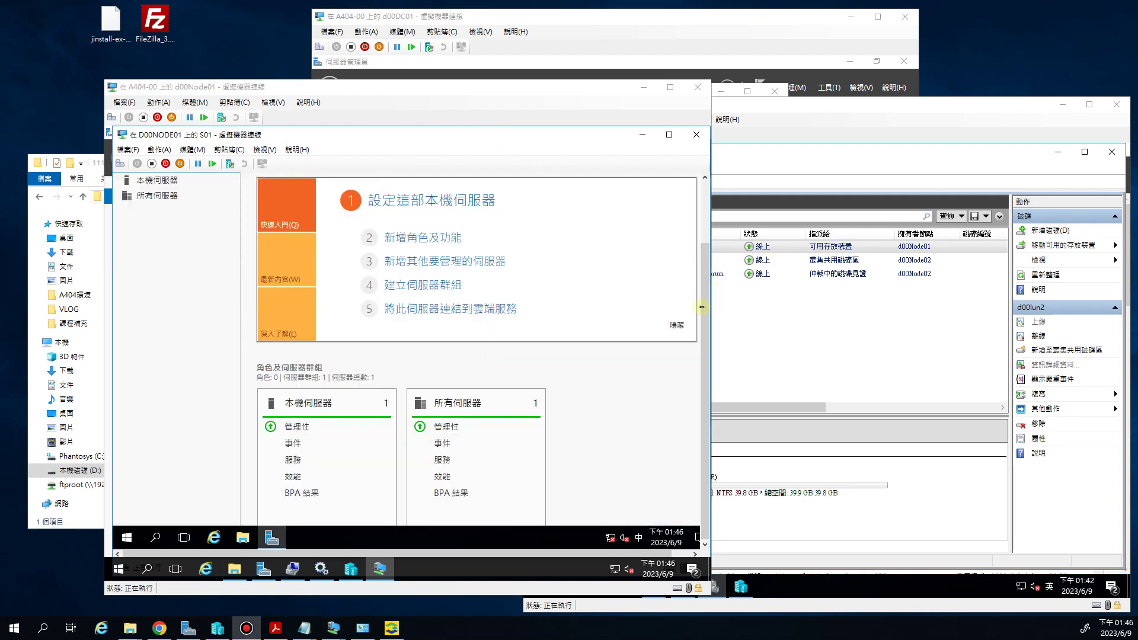
click(248, 298)
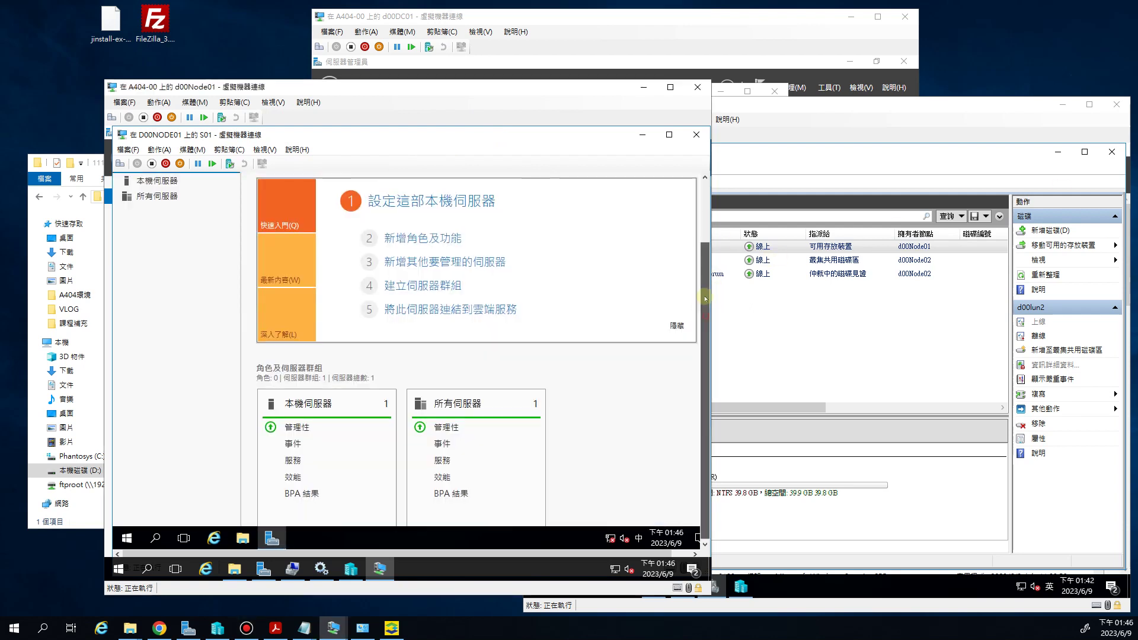
scroll(248, 298, up, 2)
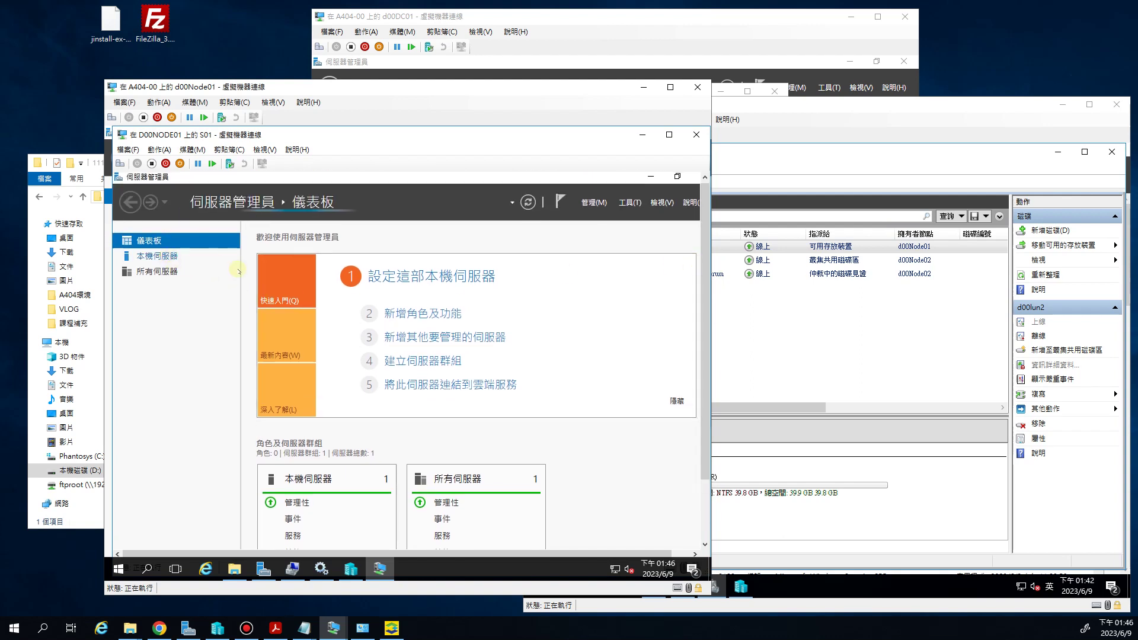
click(160, 256)
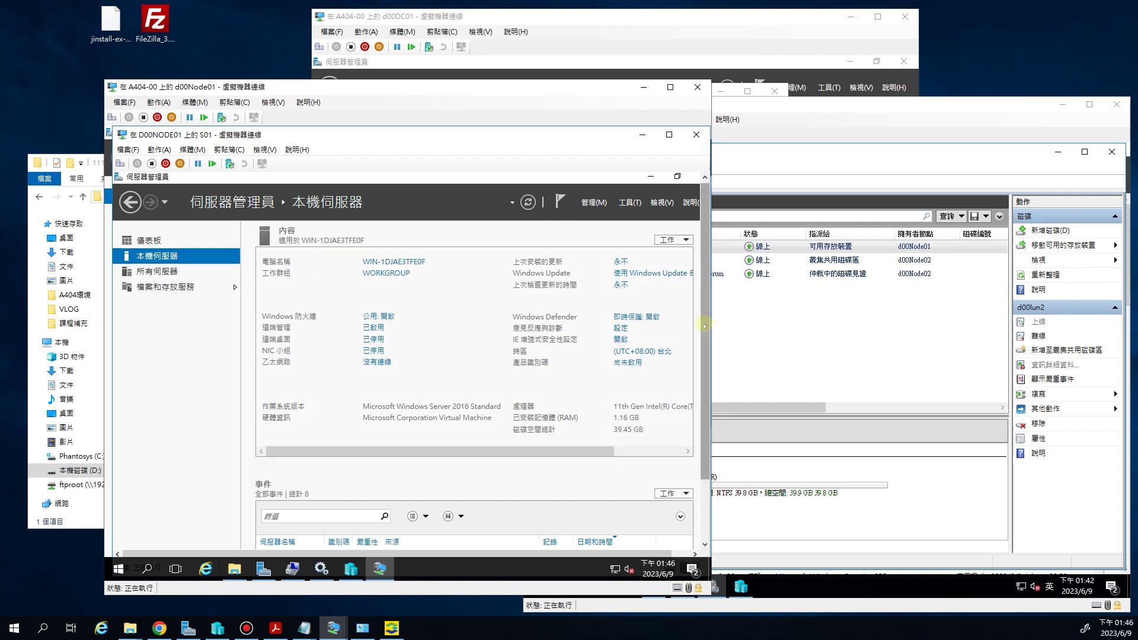
Open the IPv4 properties of S01's Ethernet adapter from Network Connections
scroll(704, 333, down, 1)
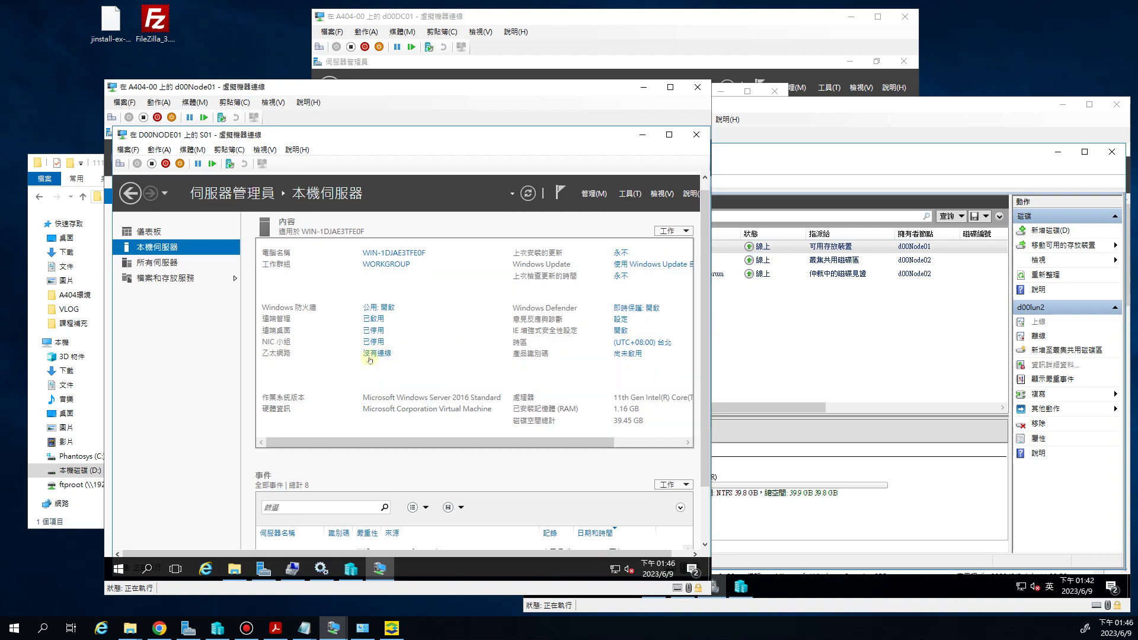
click(377, 354)
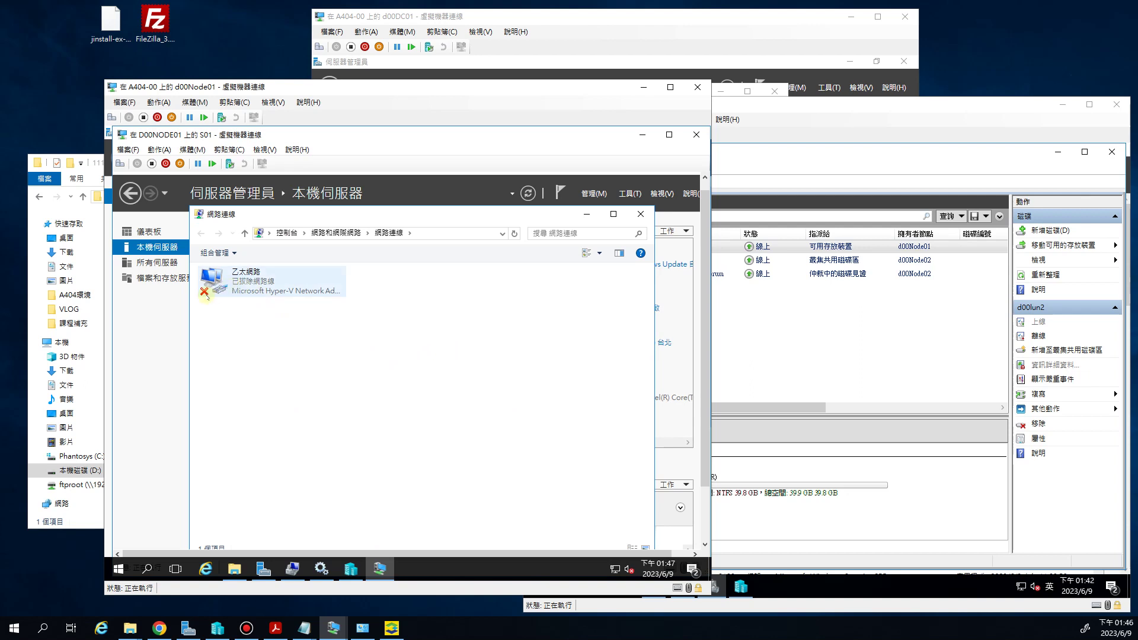
right_click(239, 284)
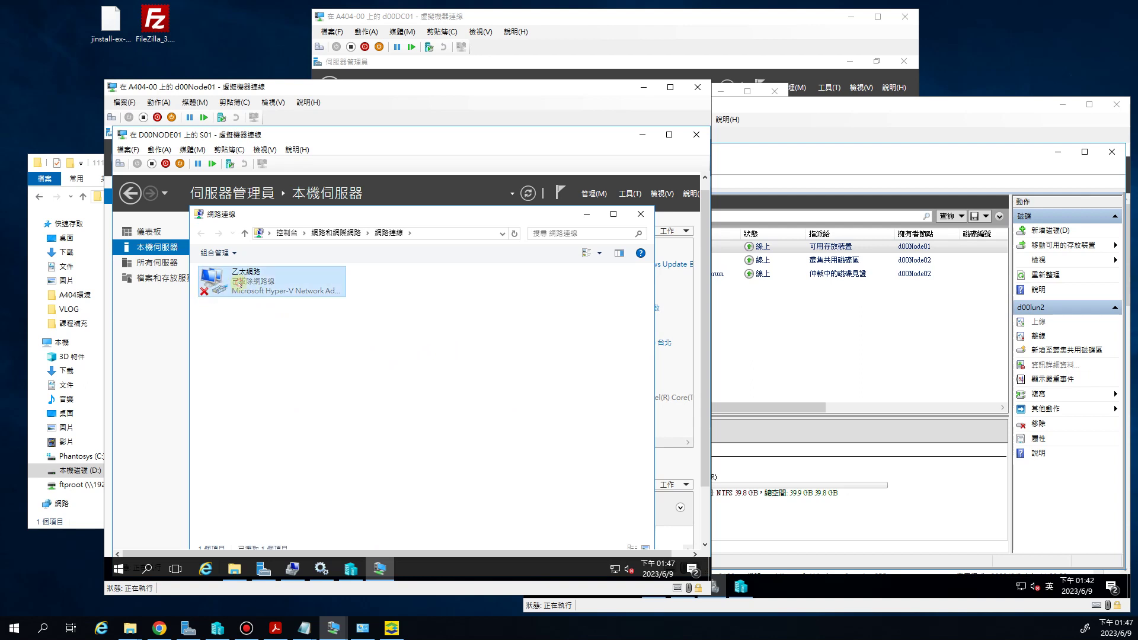
click(286, 395)
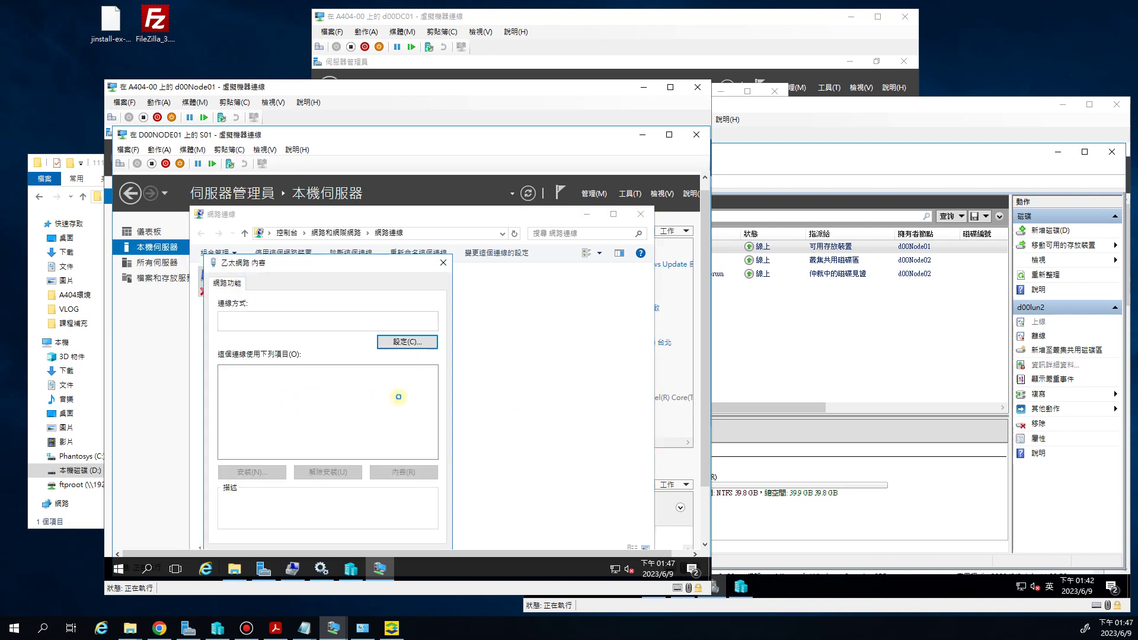
double_click(374, 408)
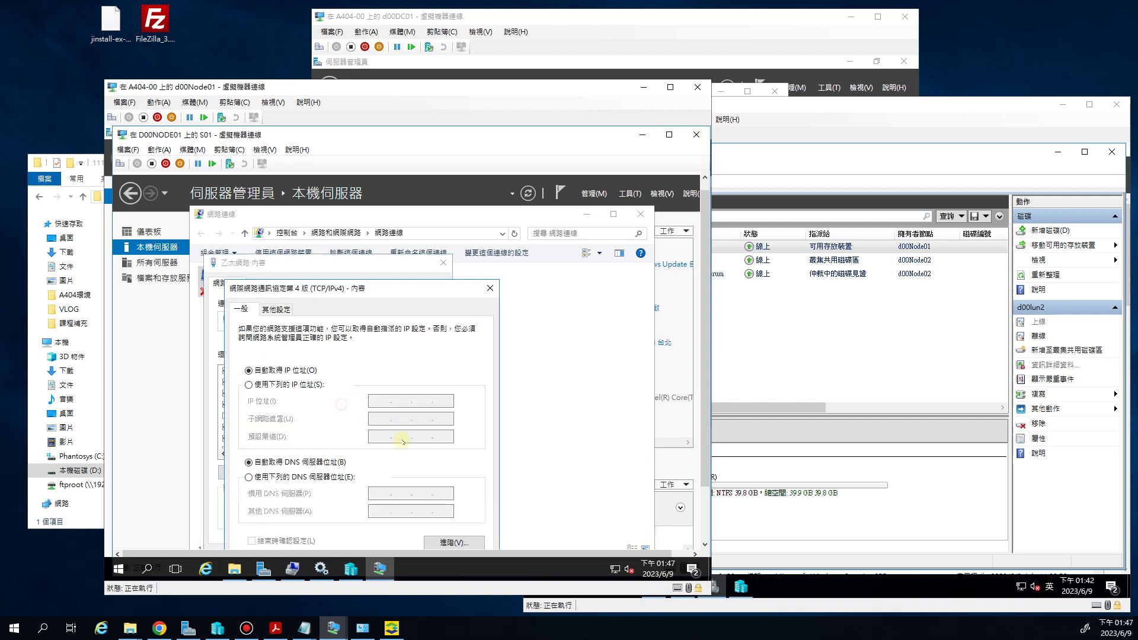
Set static IP 192.168.91.224, mask 255.255.255.0, gateway 192.168.91.254 and DNS 1.1.1.1
click(380, 401)
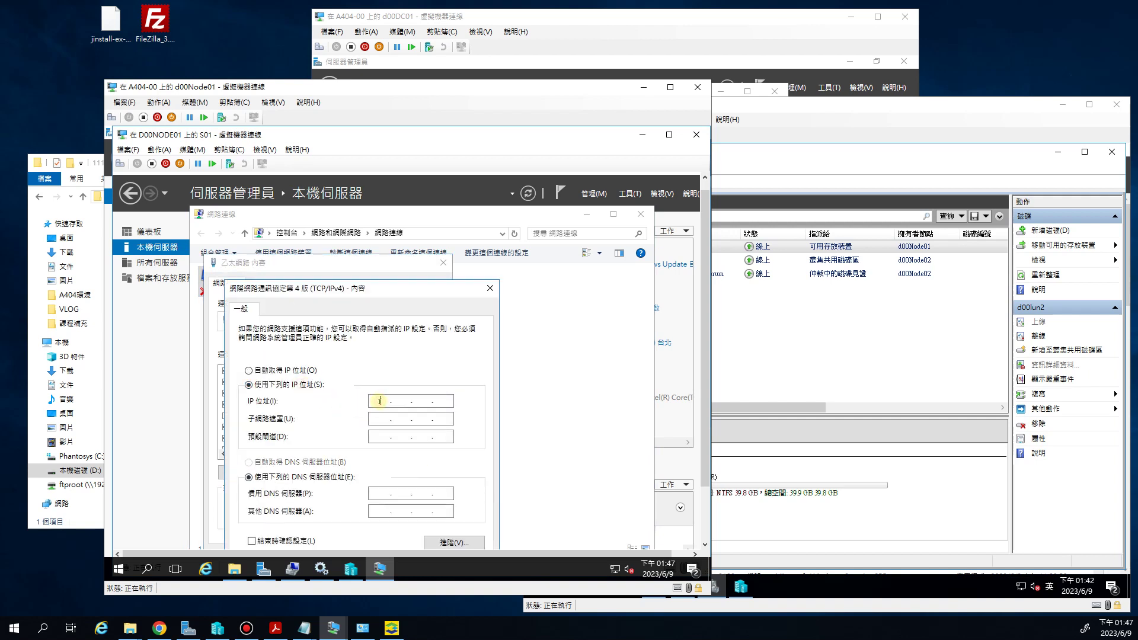
text(192 . 168 . 91 . 224)
key(Tab)
key(Tab)
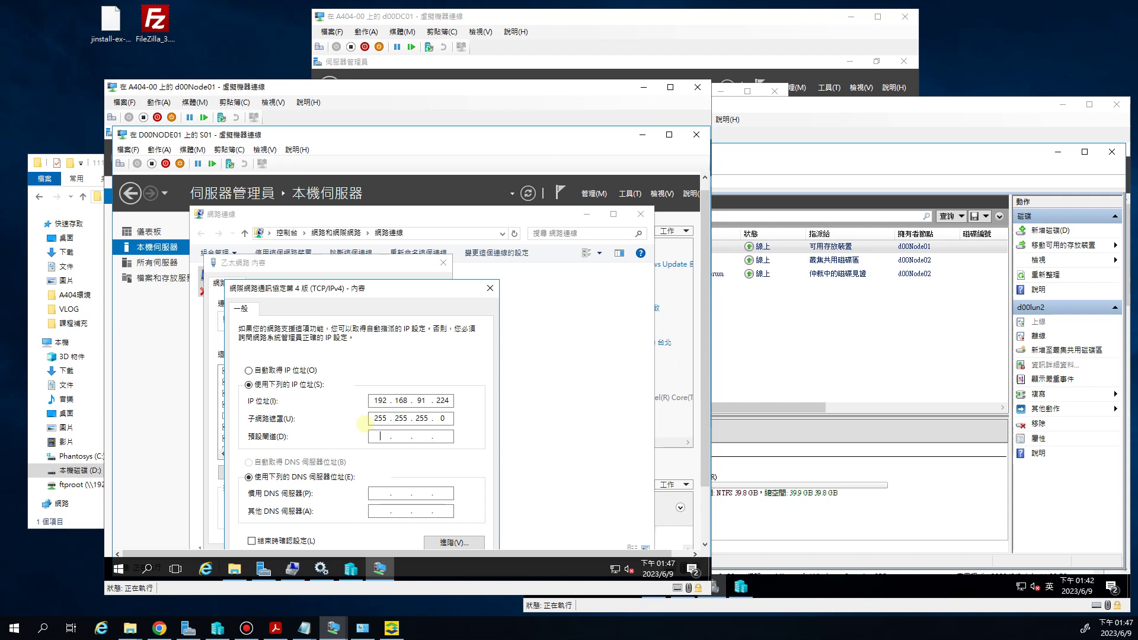
text(192 . 168 . 91 . 254)
key(Tab)
key(Tab)
text(1.1.1.1)
drag(705, 434, 708, 520)
click(415, 505)
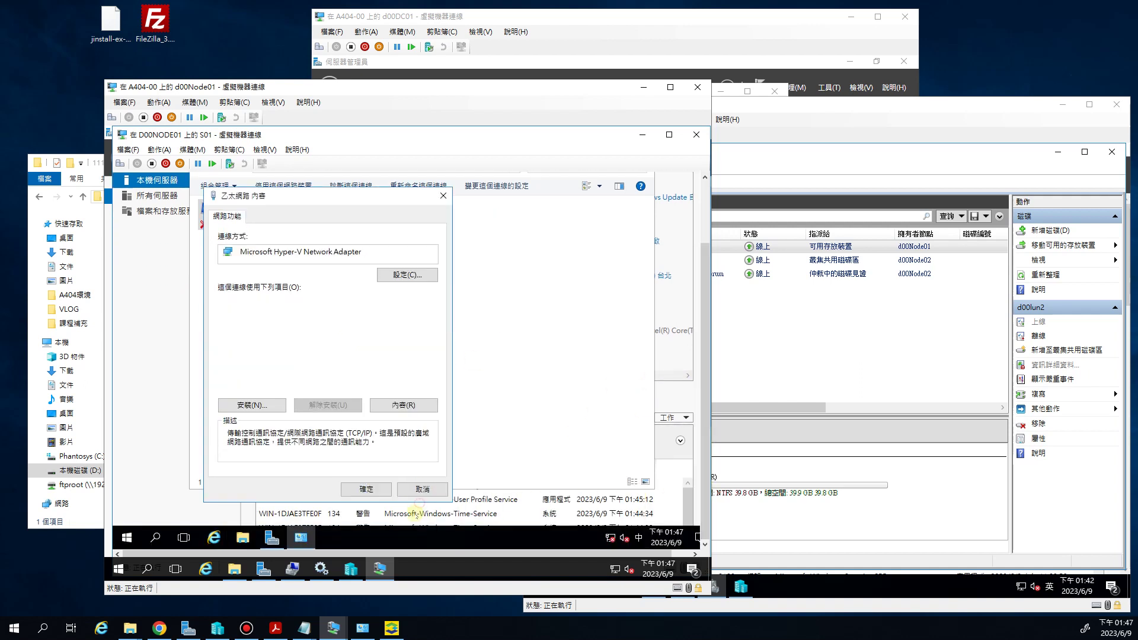
click(380, 488)
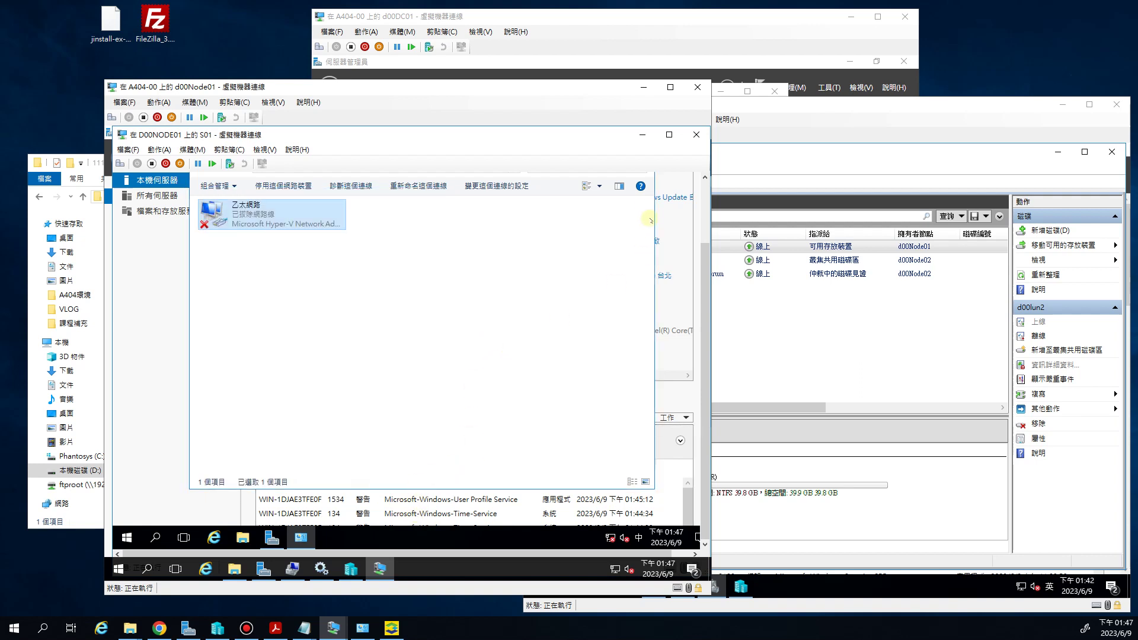
scroll(674, 221, up, 1)
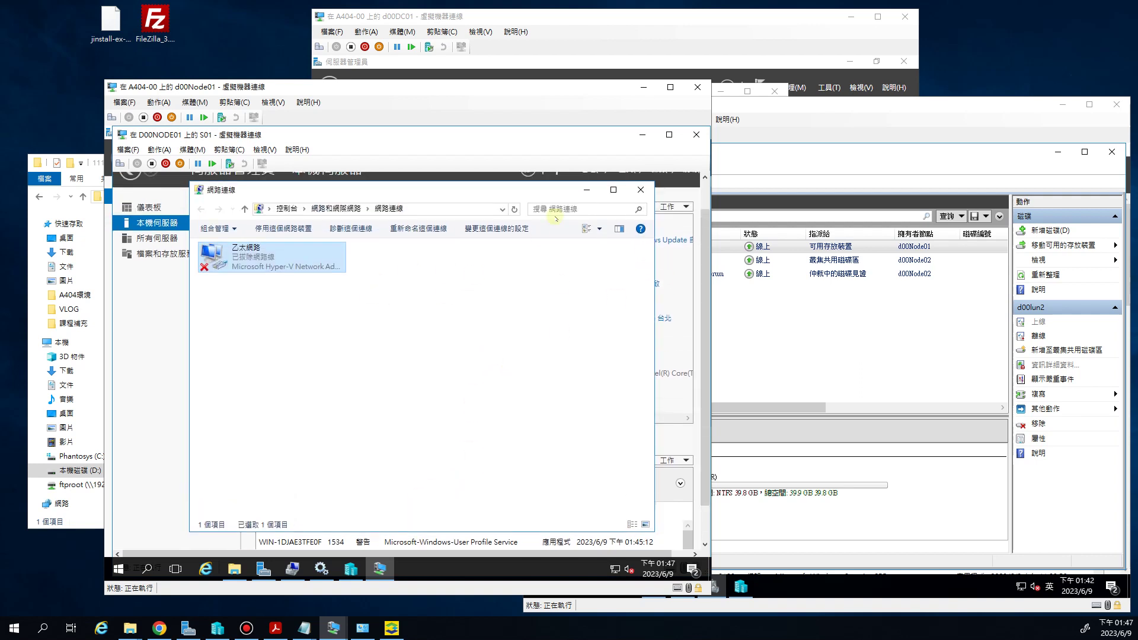
Close Network Connections and change the computer name to S01
click(640, 189)
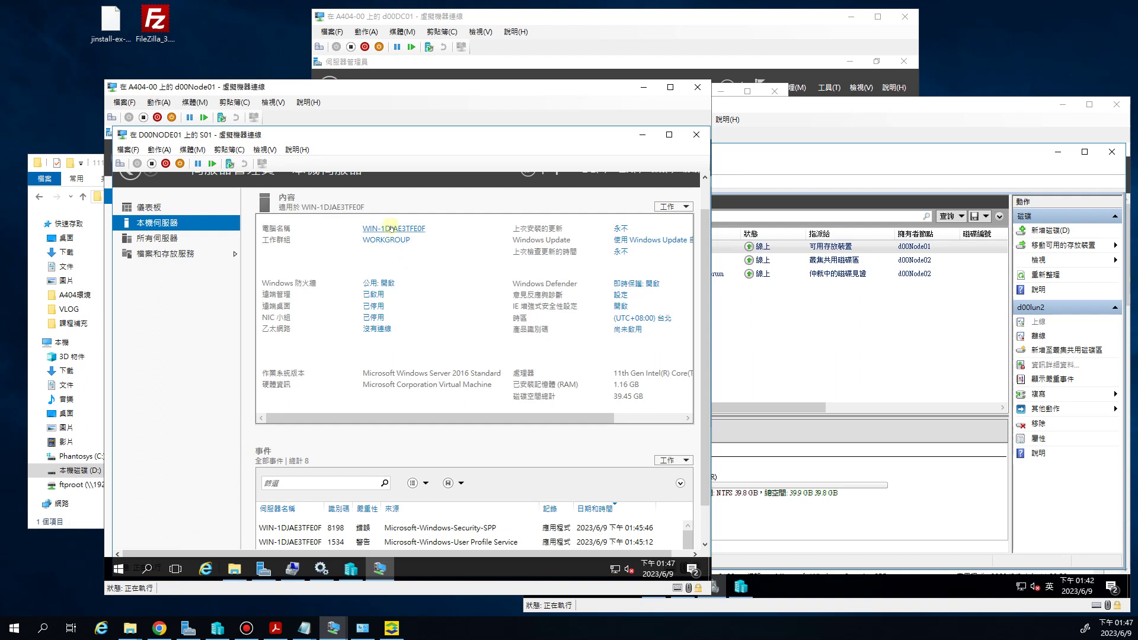
click(358, 234)
click(372, 315)
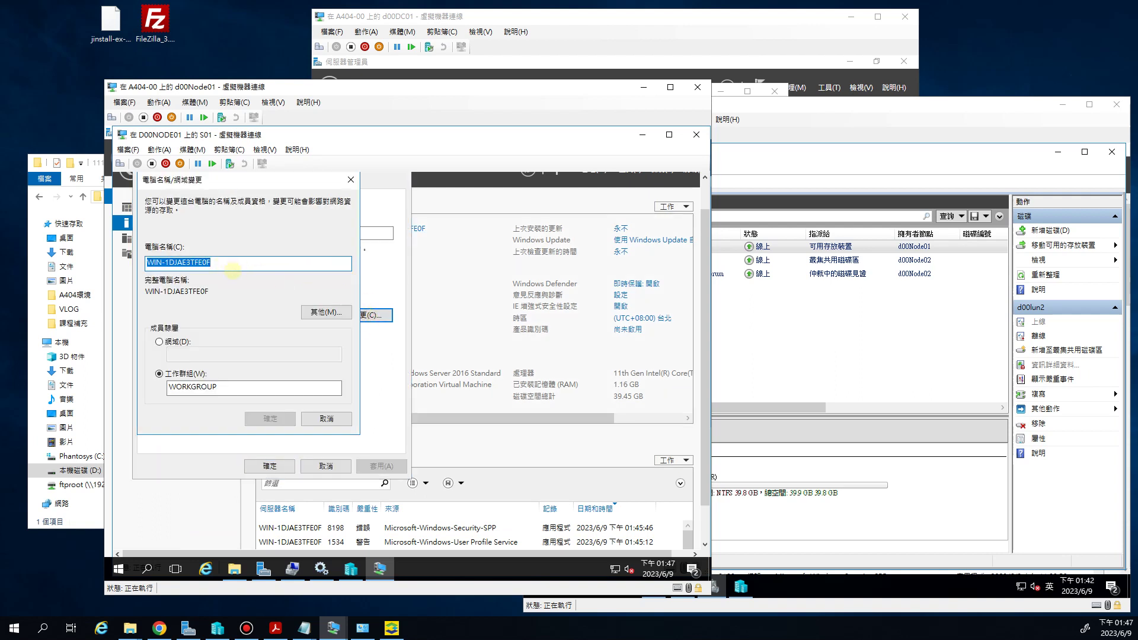
text(S01)
key(Escape)
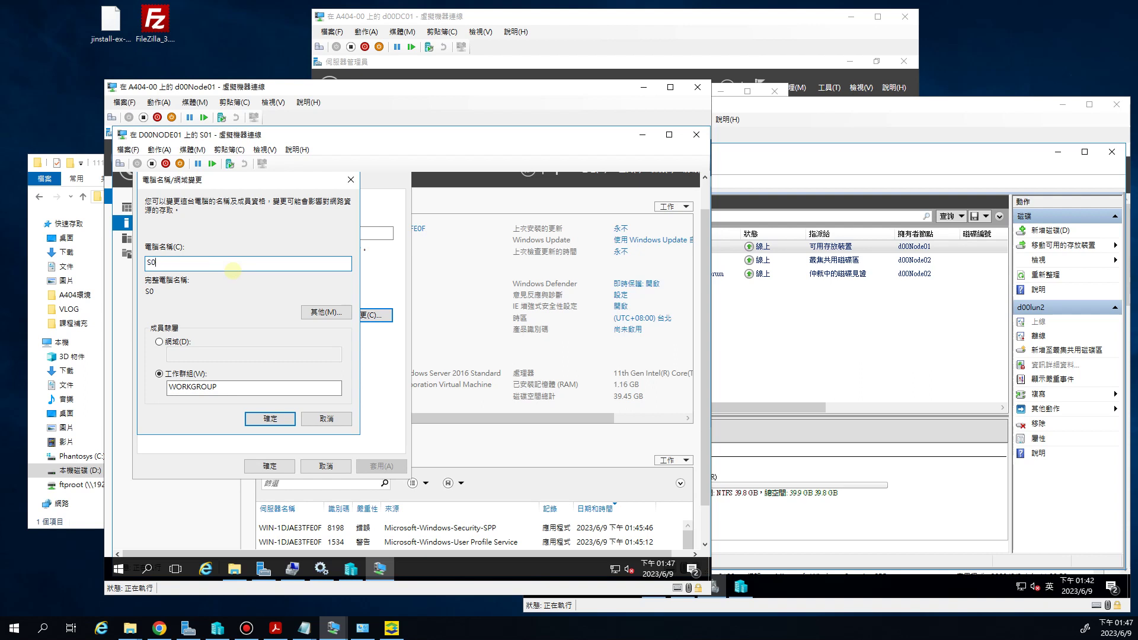
click(270, 419)
click(485, 369)
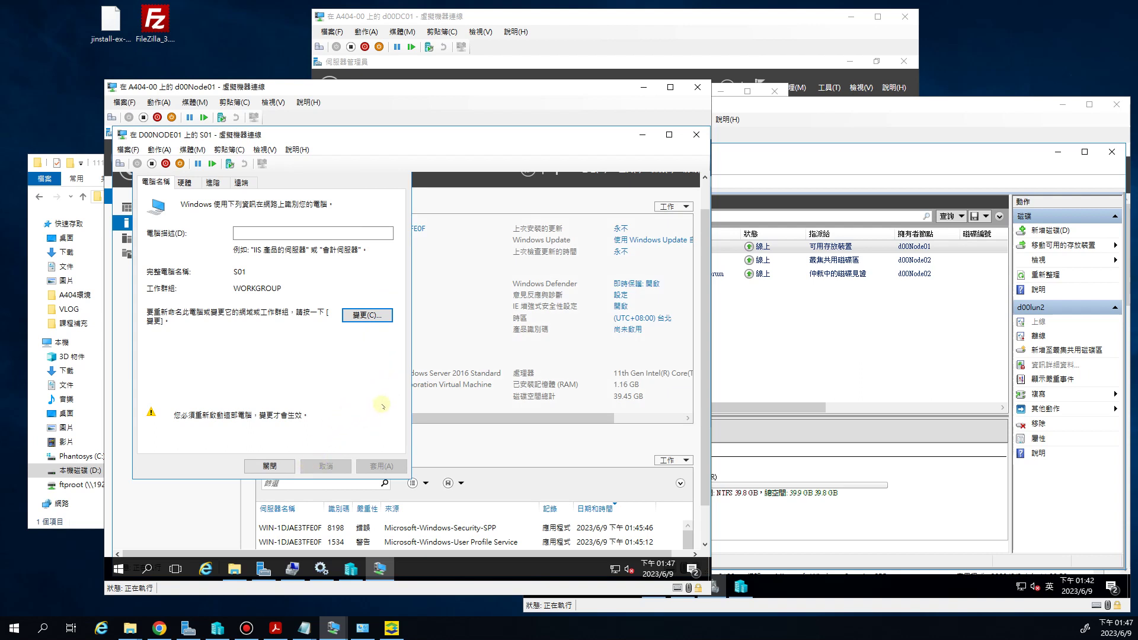
Restart S01 to apply the name, close its connection window, and bring up the exercise PDF
click(269, 467)
click(399, 363)
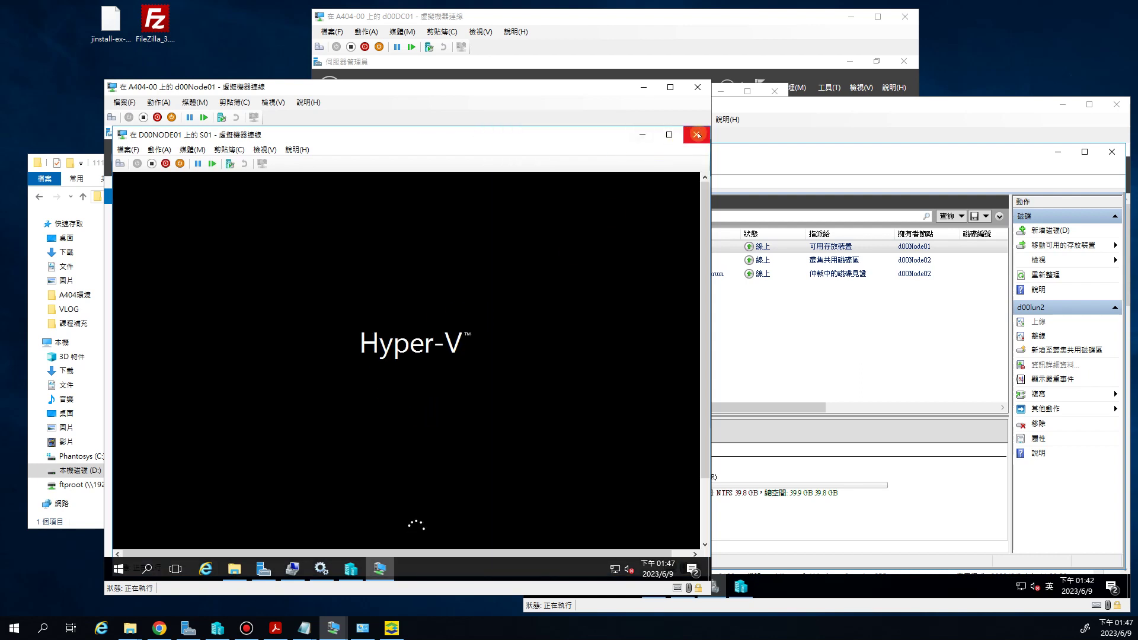
click(697, 135)
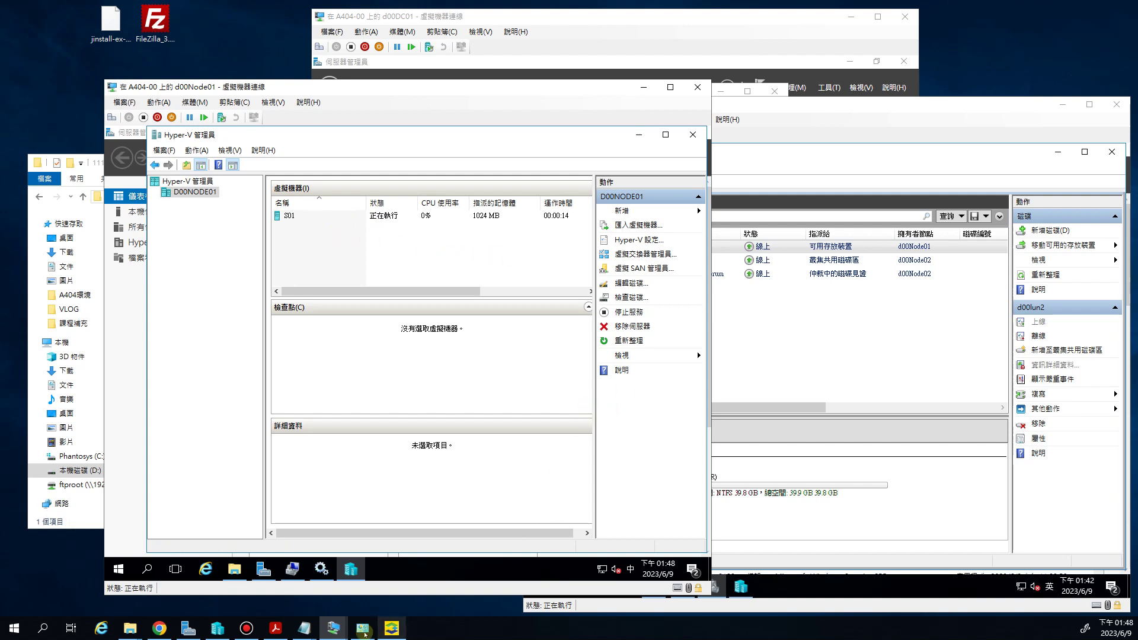
click(273, 629)
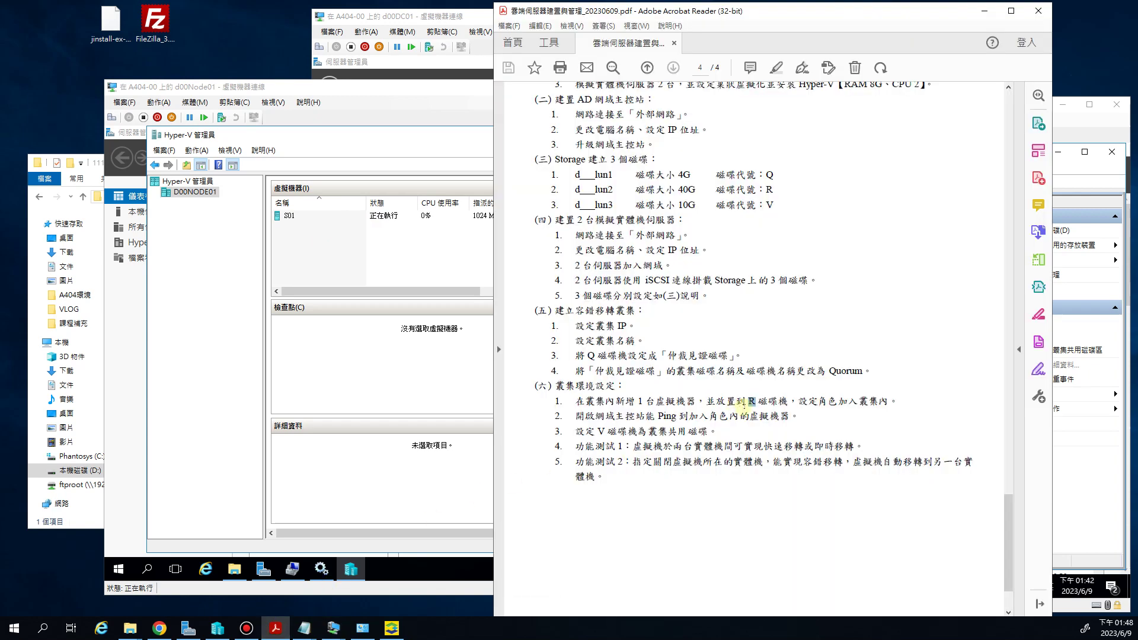
Review section 六's task lines, including item 1 and the Ping task, then return to d00Node01
drag(691, 402, 765, 403)
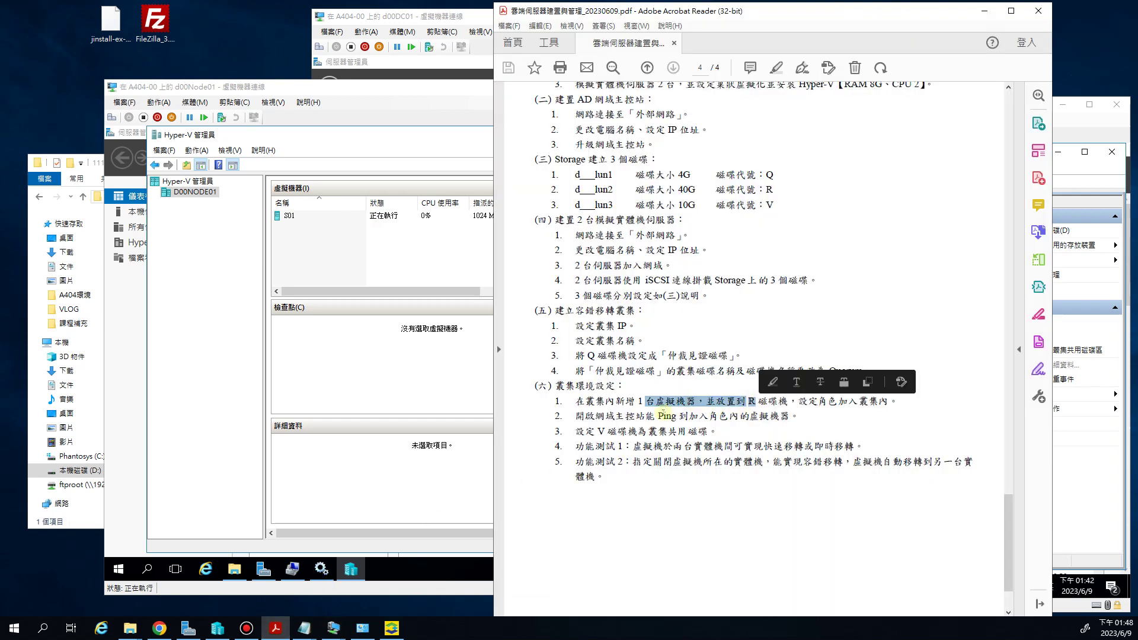
drag(574, 417, 688, 416)
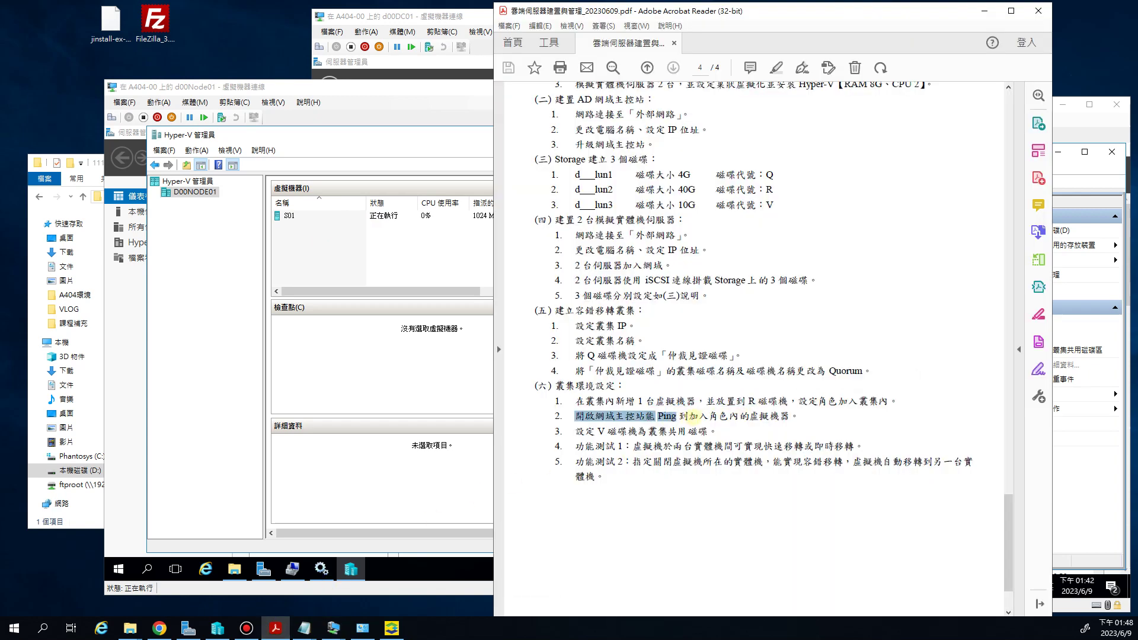
click(577, 401)
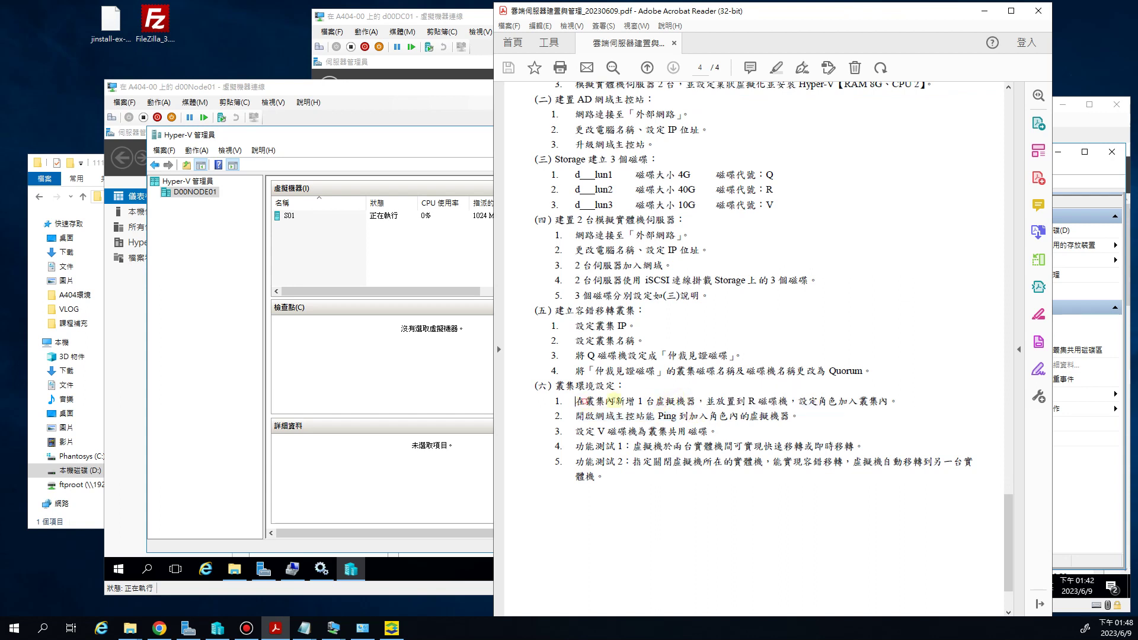
drag(615, 401, 891, 402)
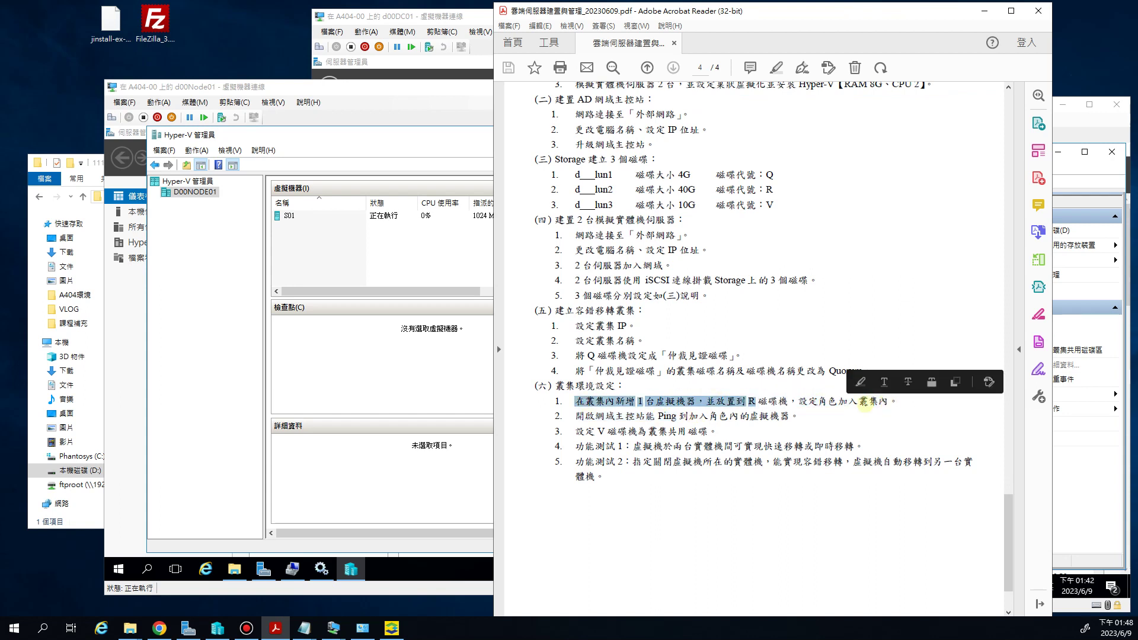
click(774, 401)
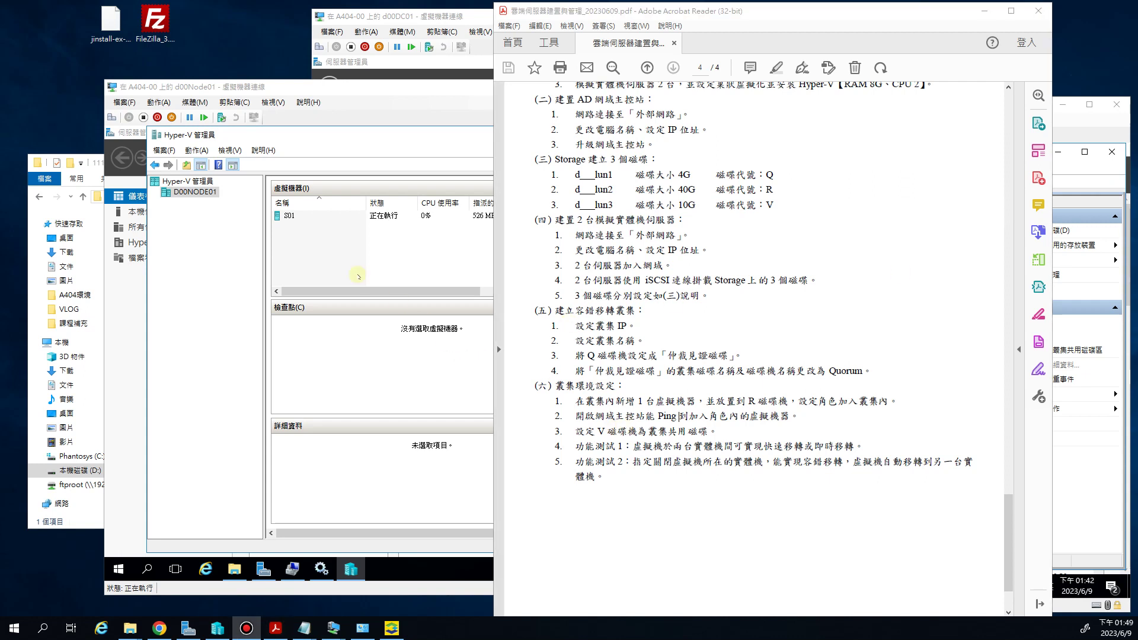
click(320, 246)
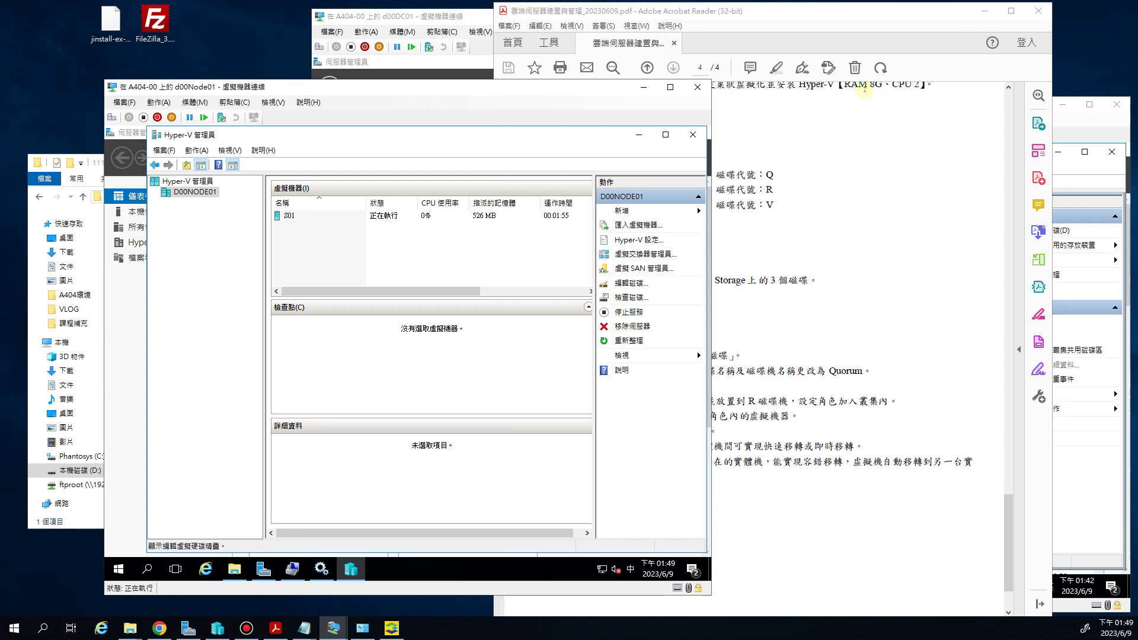
Recheck the Ping task in the PDF, then maximize and reposition the d00Node01 VM window
click(850, 15)
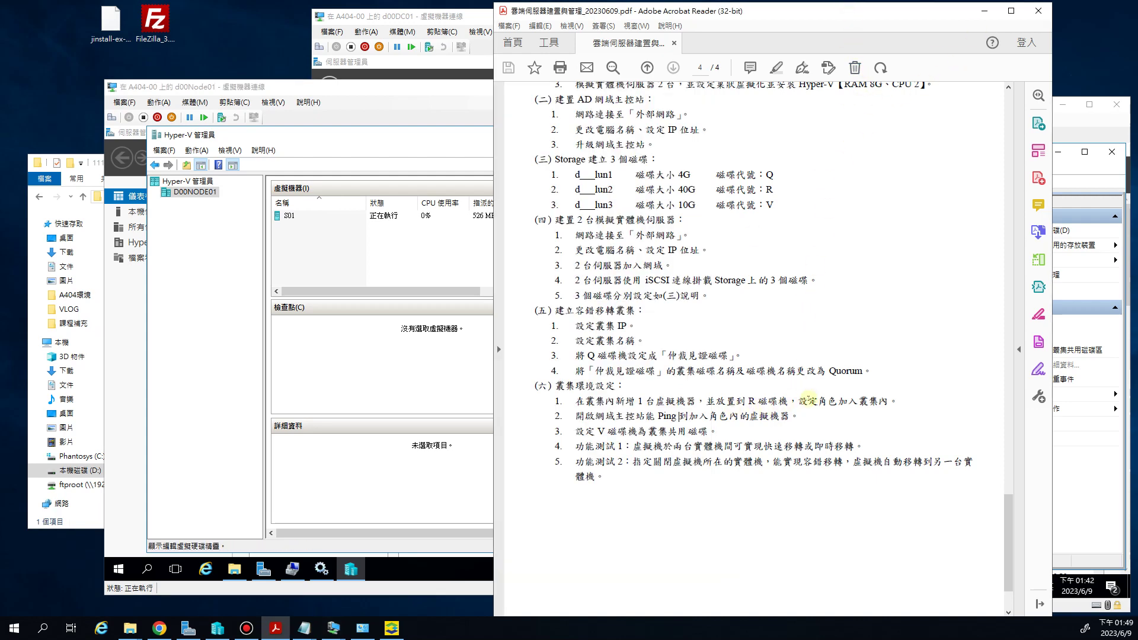
drag(659, 416, 679, 416)
key(alt+Tab)
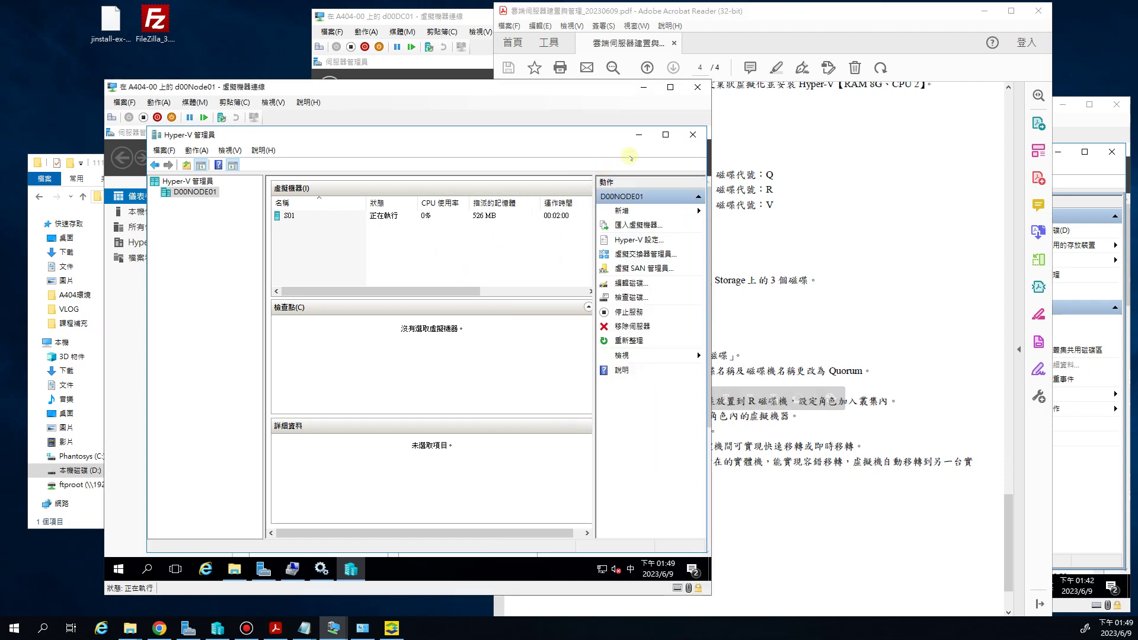
click(665, 135)
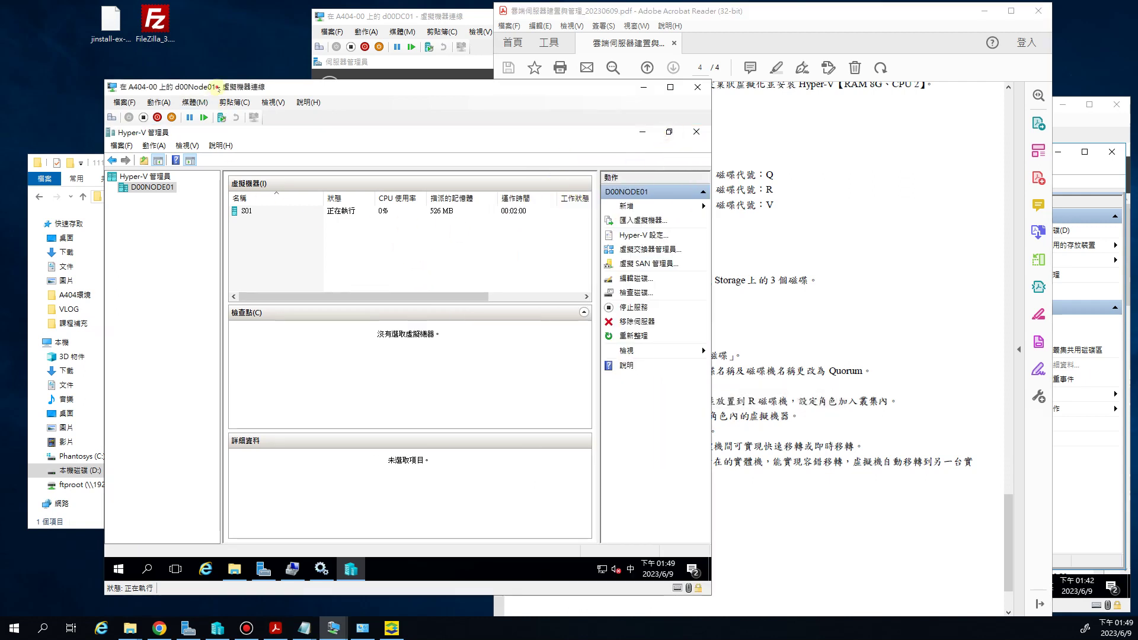
drag(219, 93, 182, 93)
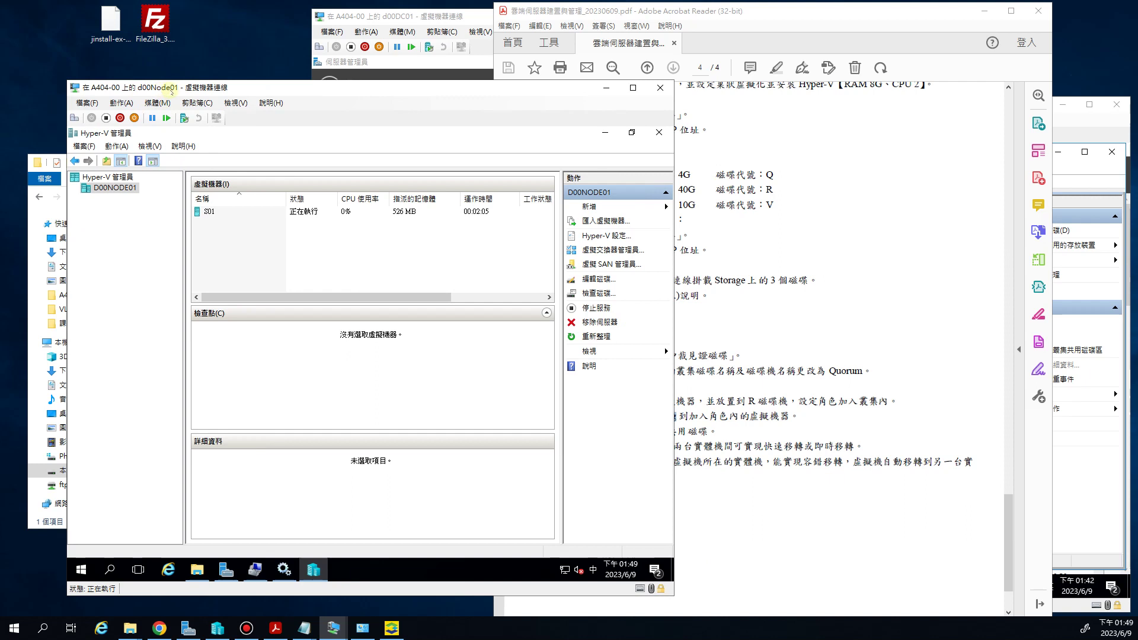
Create external switch 00WAN on the Microsoft Hyper-V Network Adapter and accept the disruption warning
click(601, 250)
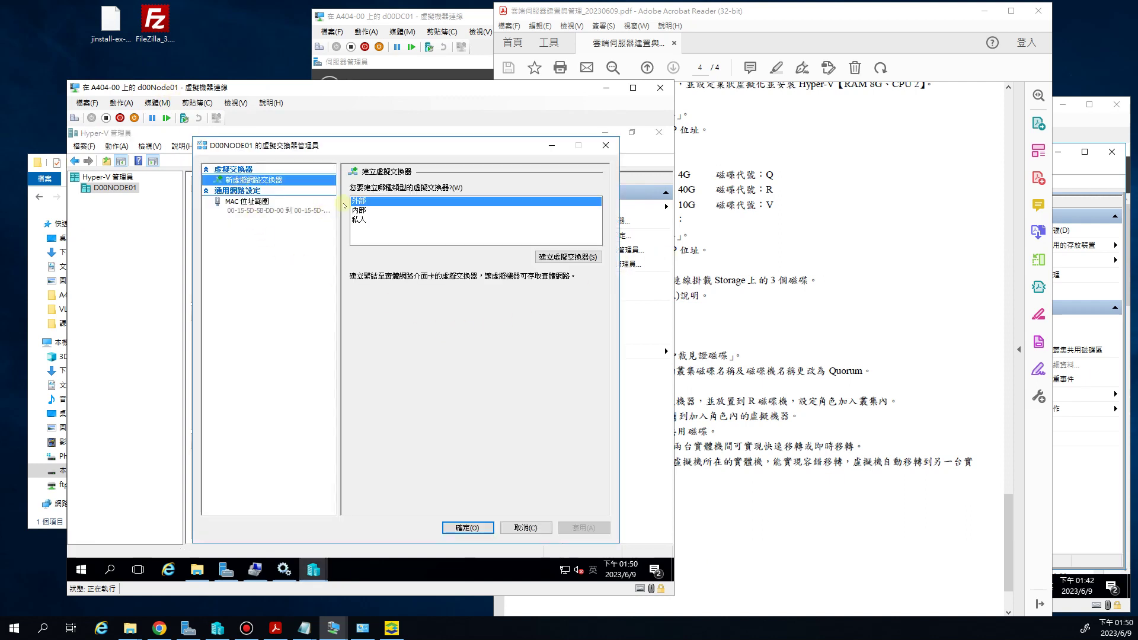
click(587, 258)
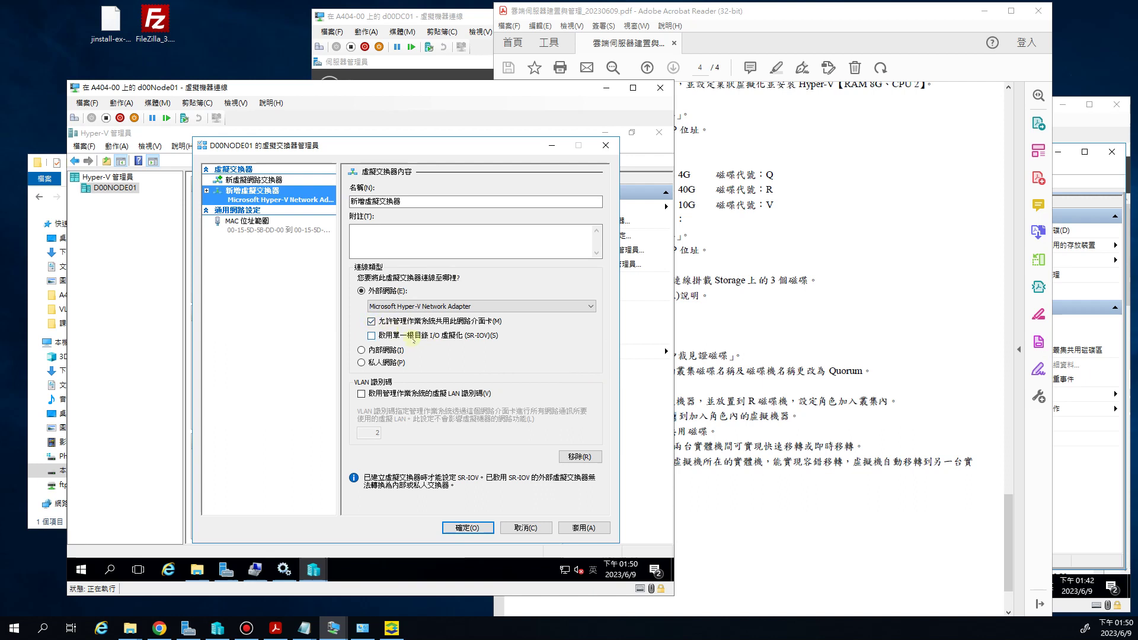
click(478, 307)
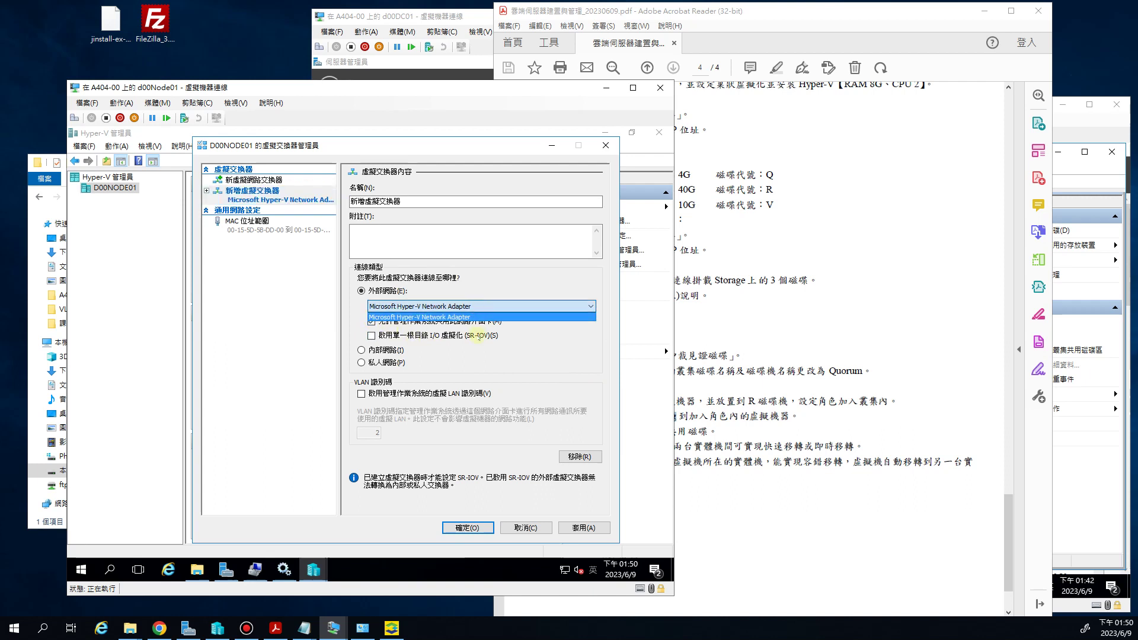
click(524, 373)
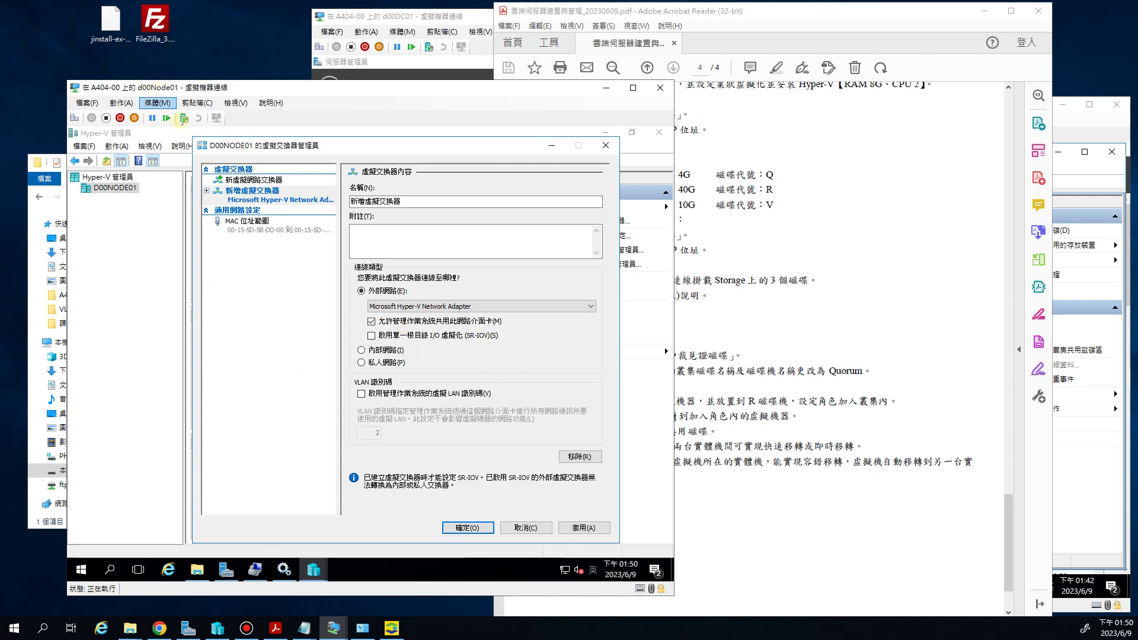
click(444, 232)
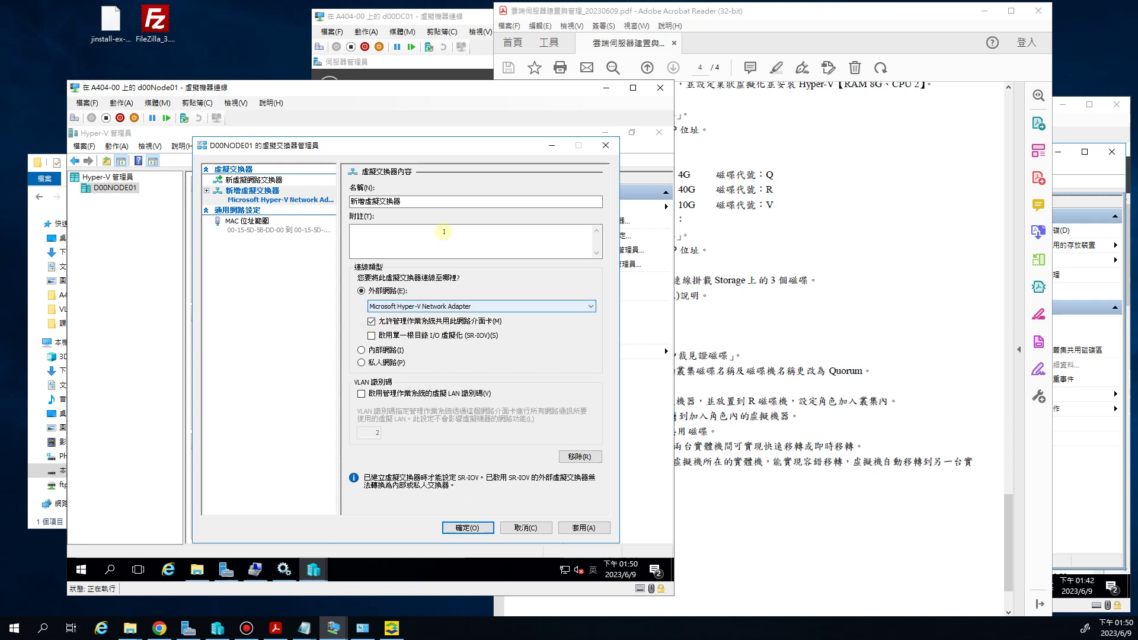
double_click(433, 202)
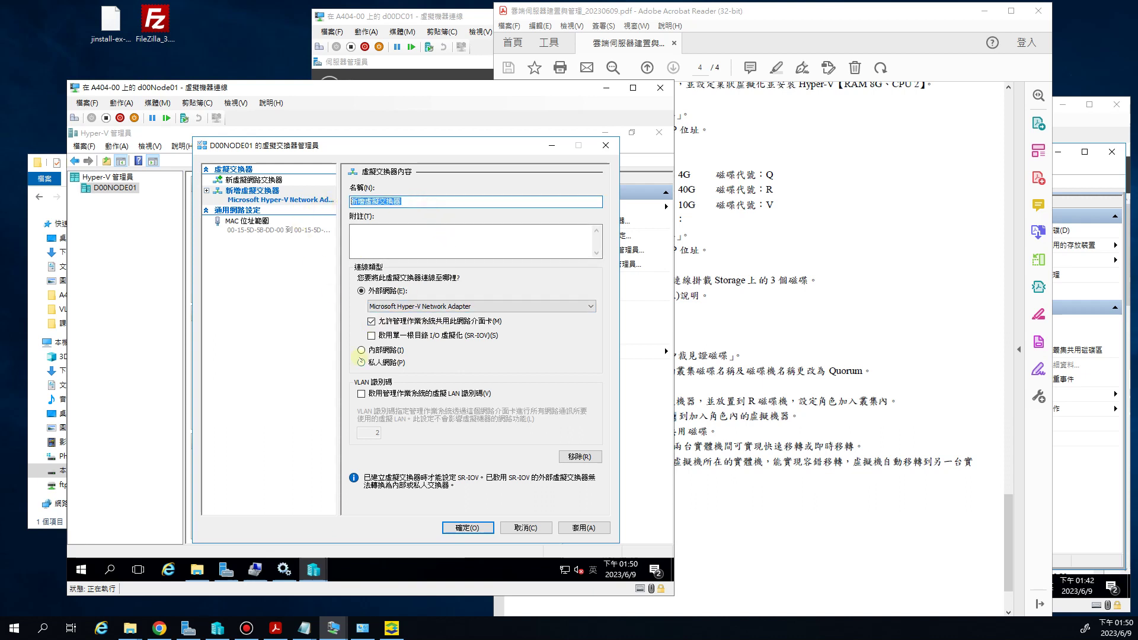
text(00WAN)
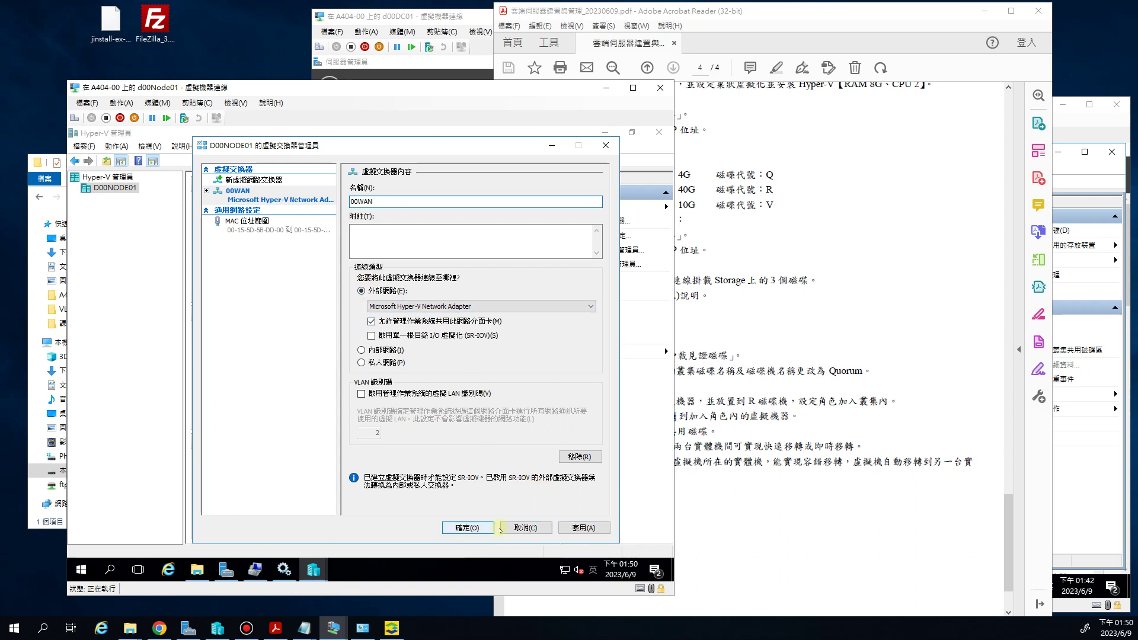
click(468, 527)
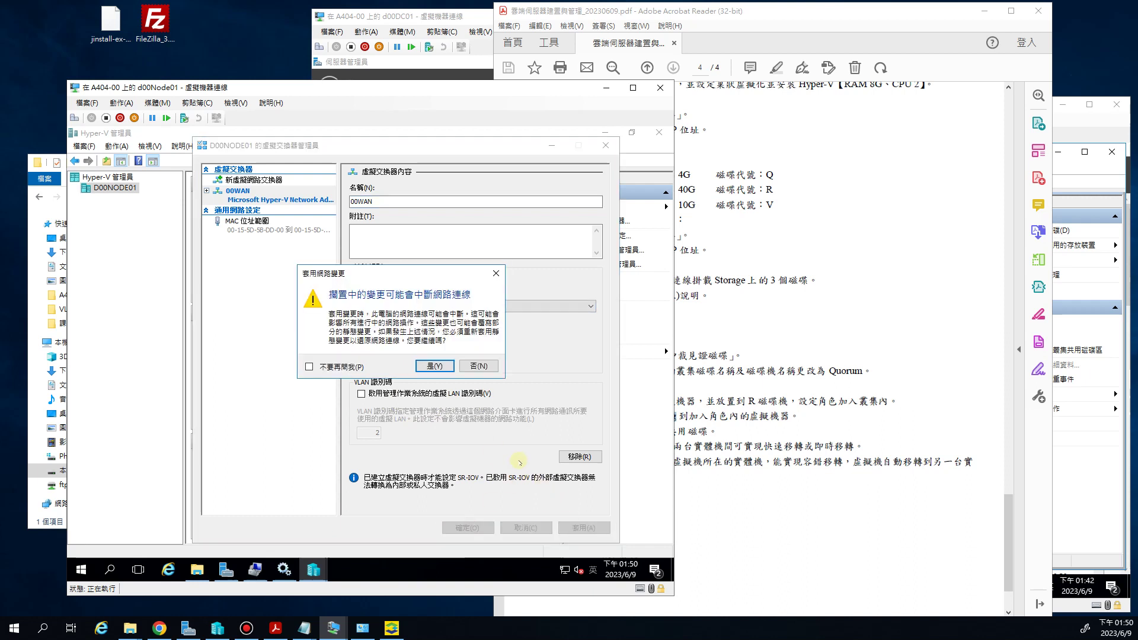
click(439, 363)
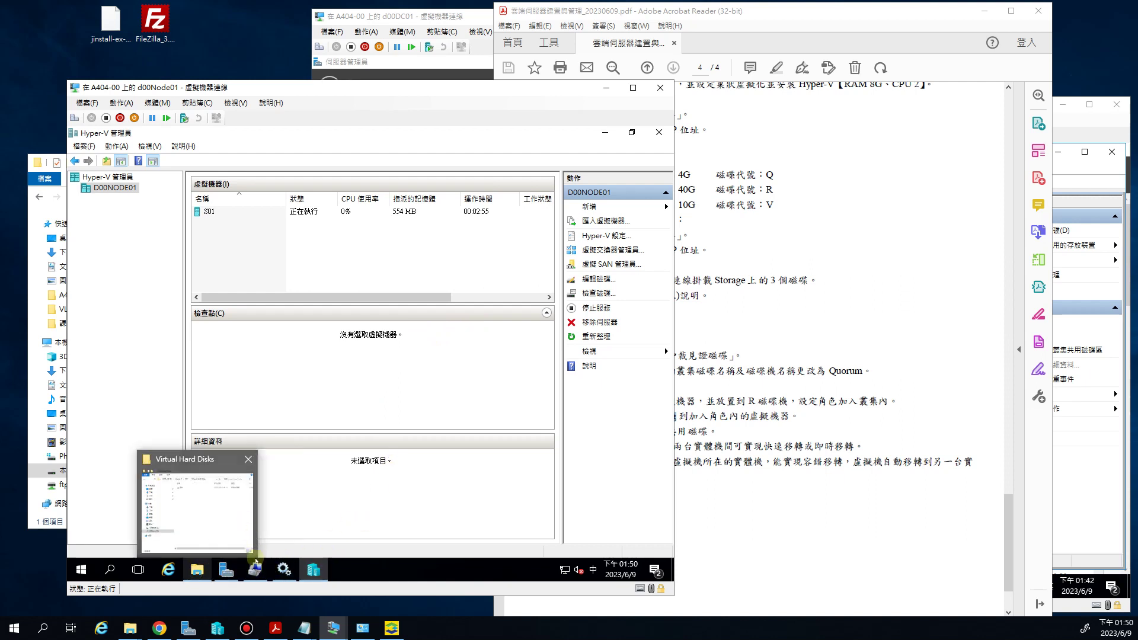
Check vEthernet (00WAN) at 192.168.91.221 in d00Node01's Server Manager, then connect to d00Node02
mouse_move(264, 571)
click(225, 570)
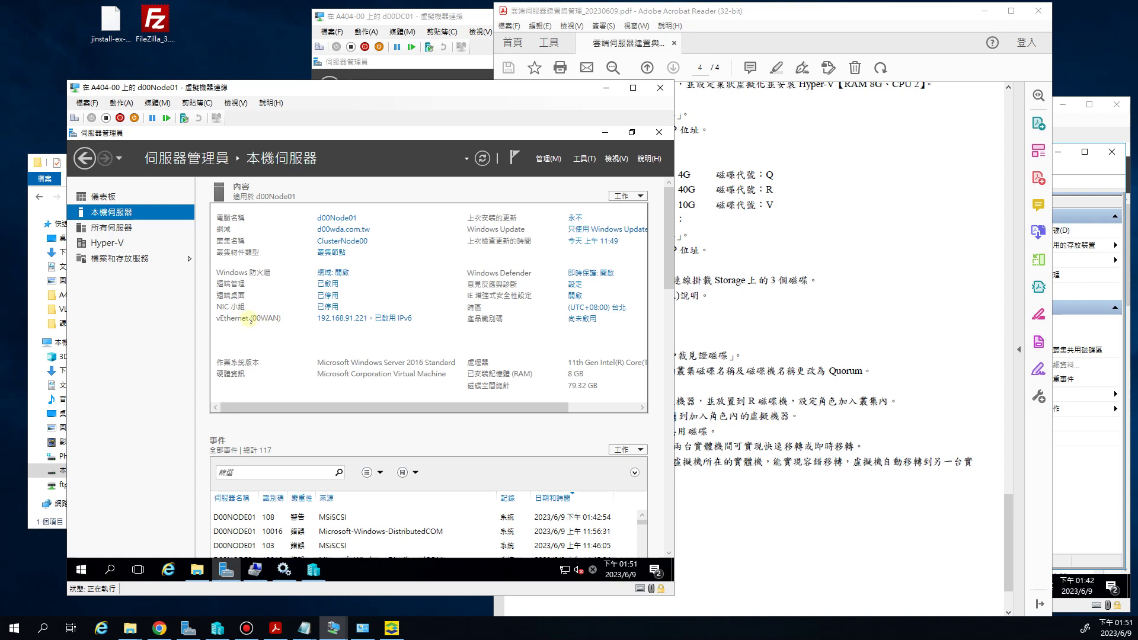
click(606, 133)
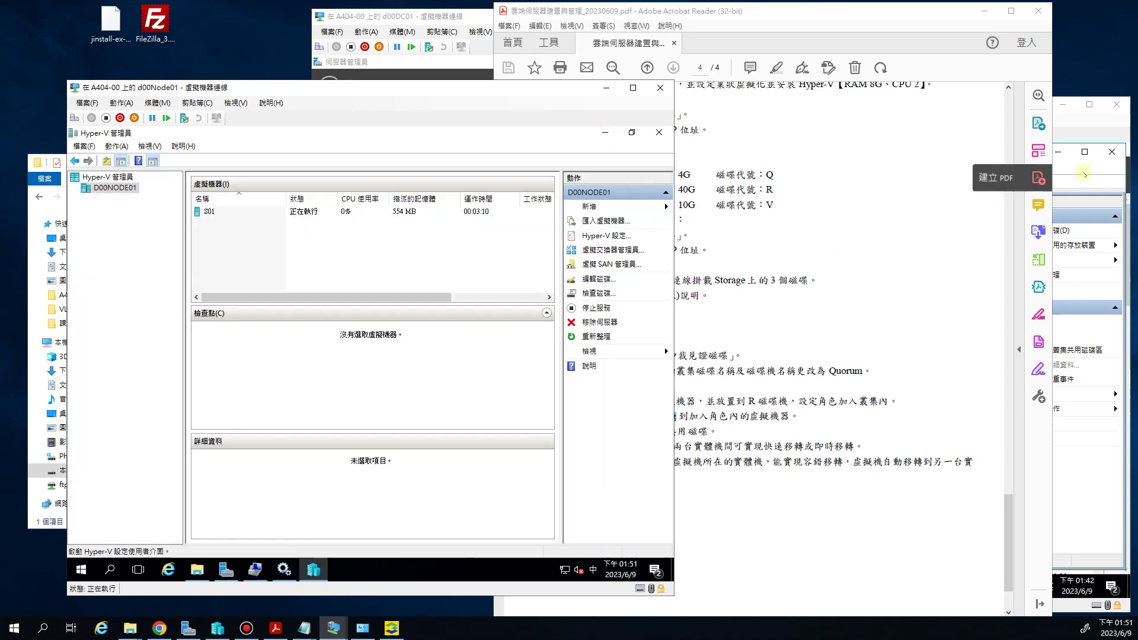
click(1083, 172)
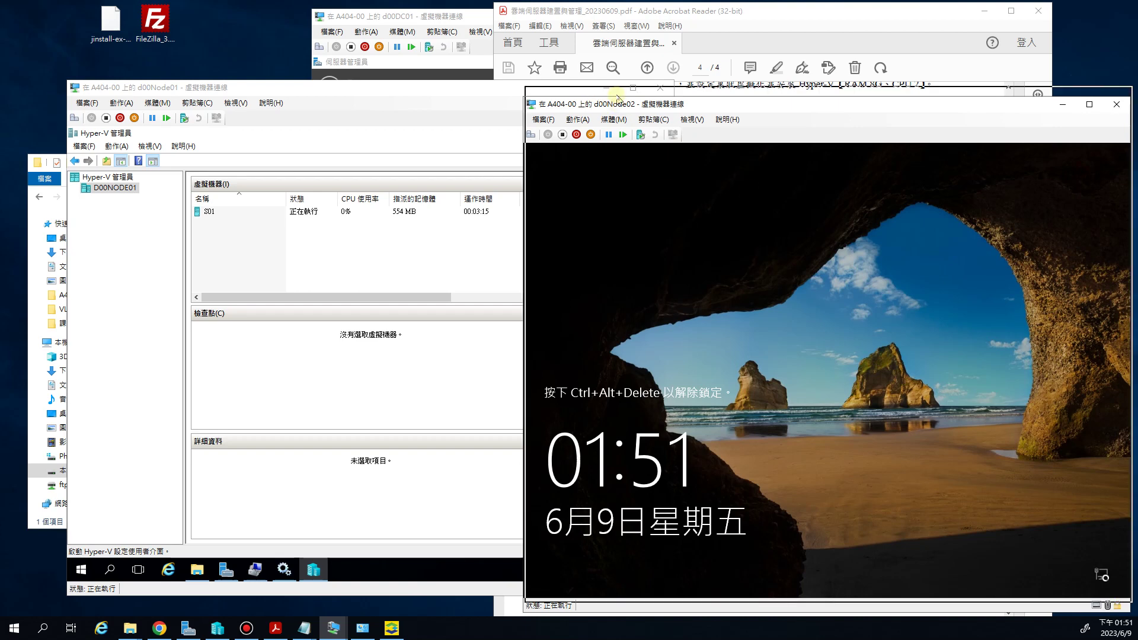
Sign in to d00Node02 with the administrator password
drag(615, 106, 615, 92)
click(531, 121)
click(783, 409)
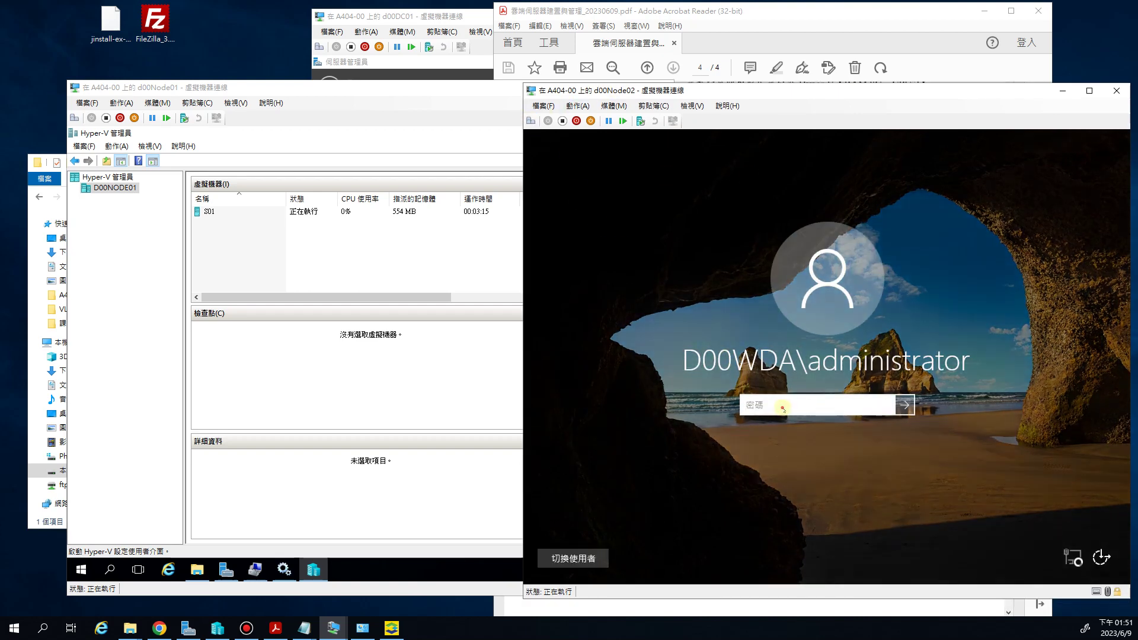
text(•••••••••)
key(Return)
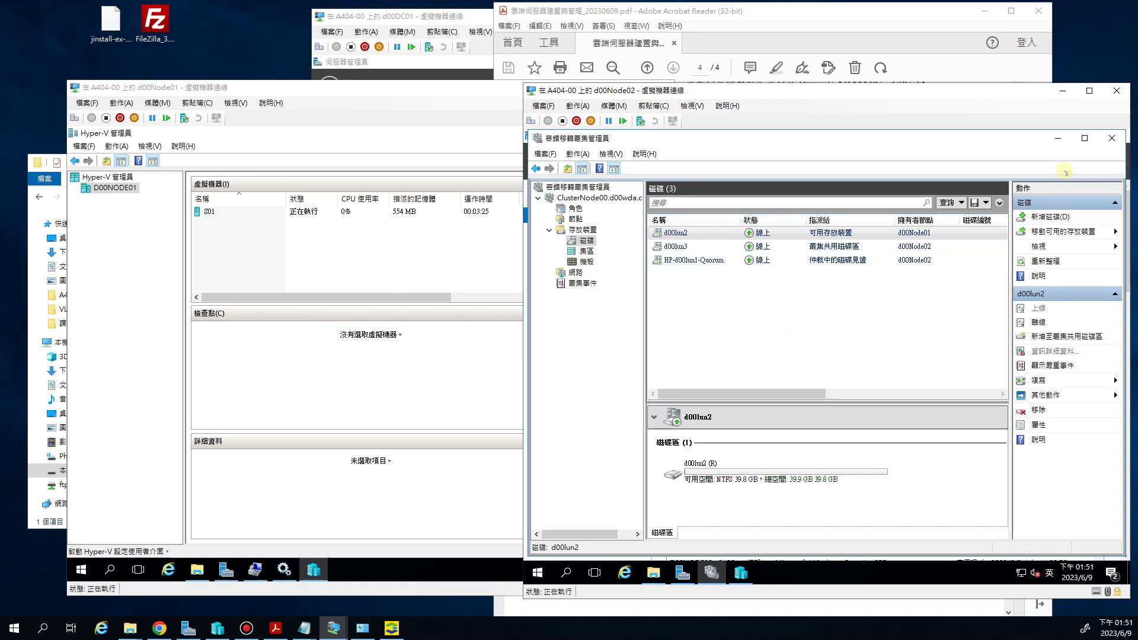
In d00Node02's Hyper-V Manager, start a new external virtual switch named 00WAN
click(1061, 139)
click(741, 573)
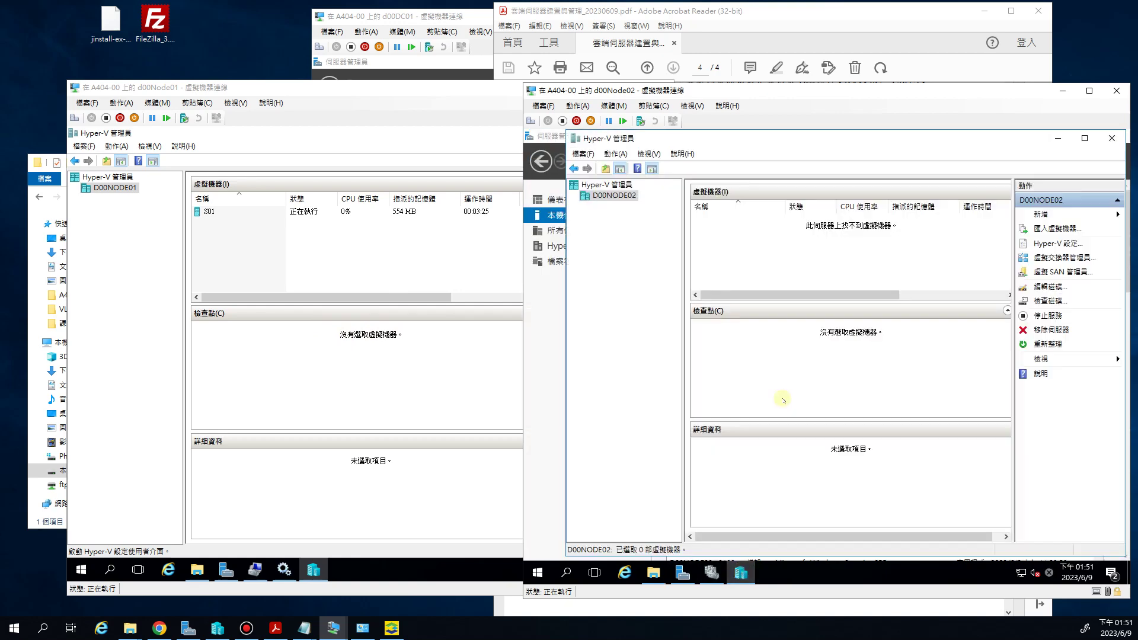
click(1048, 259)
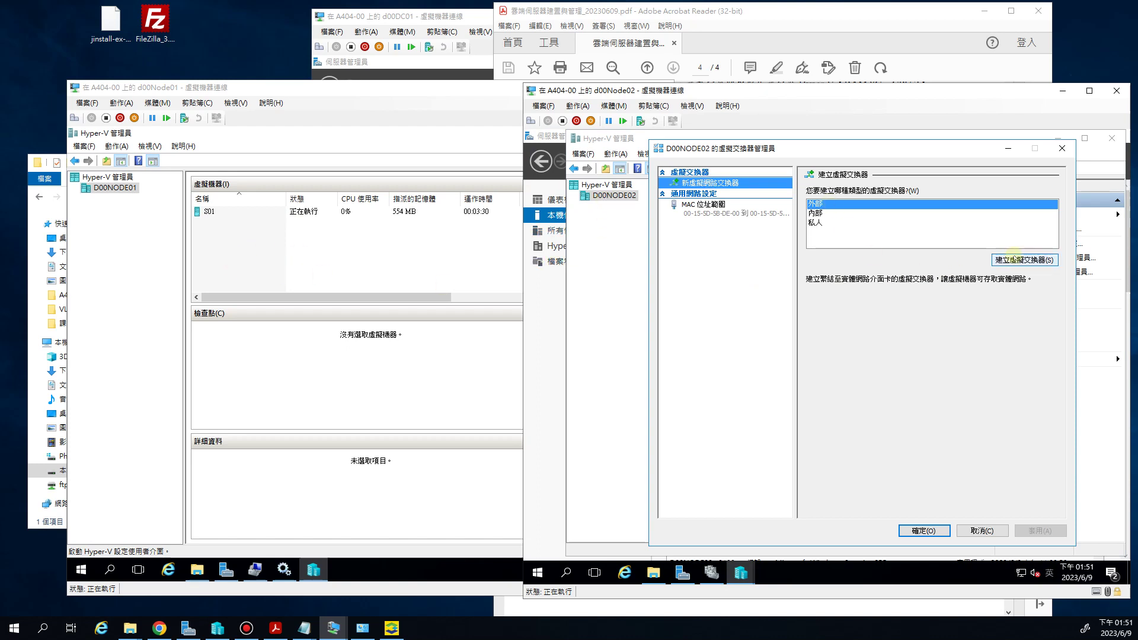
click(1017, 260)
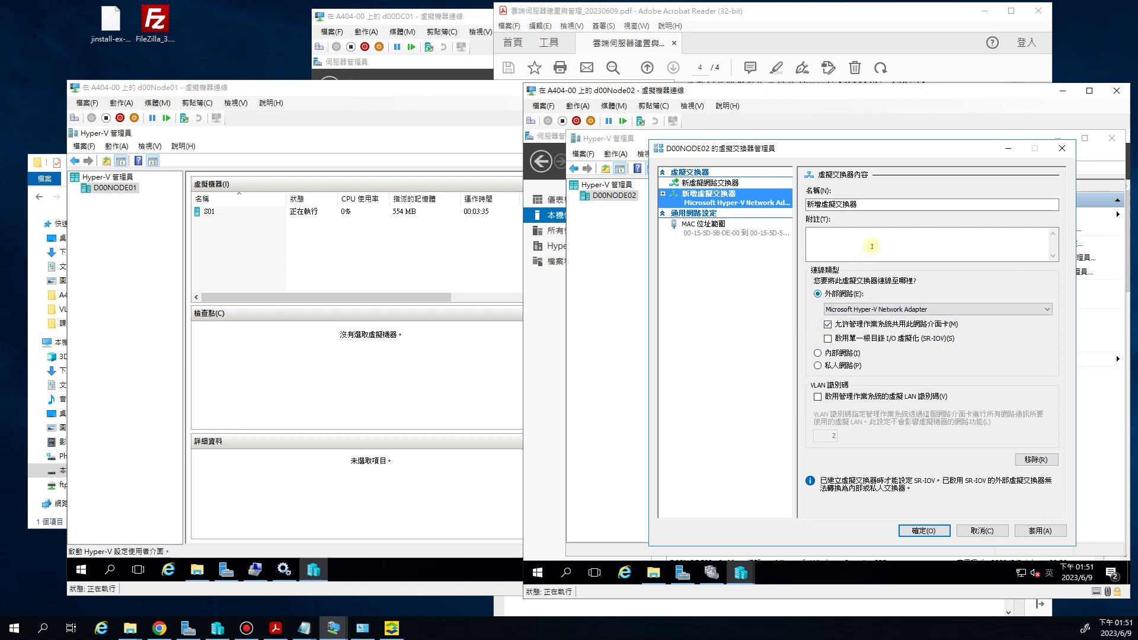
double_click(884, 205)
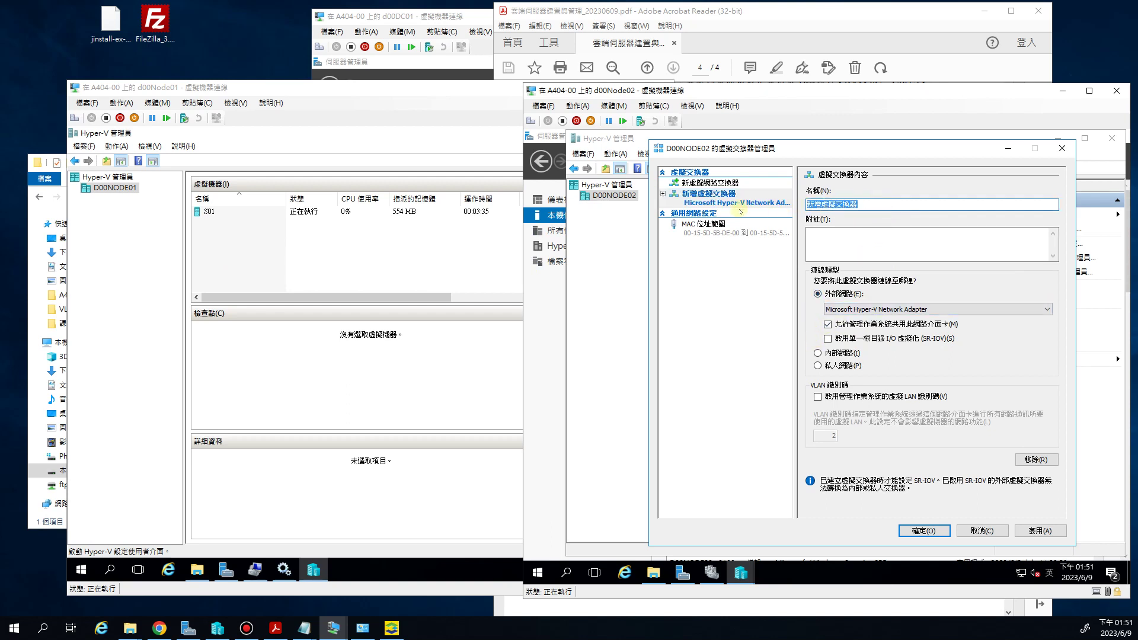
text(00WAN)
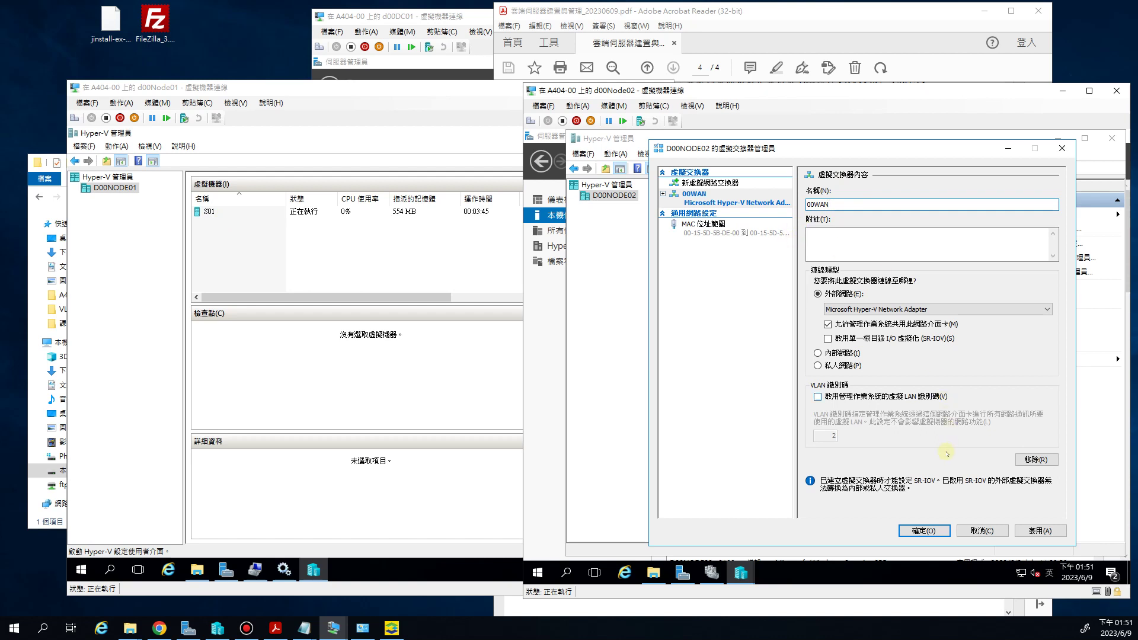
Compare with d00Node01's switch settings, apply 00WAN on D00NODE02, and cancel d00Node01's dialog
click(423, 272)
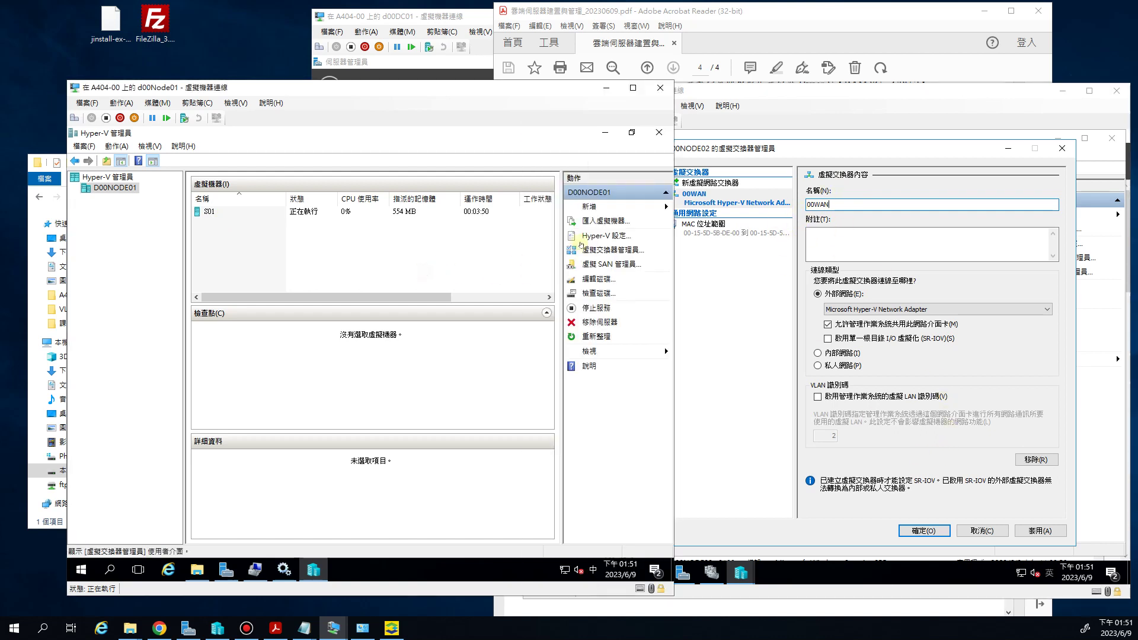
click(598, 249)
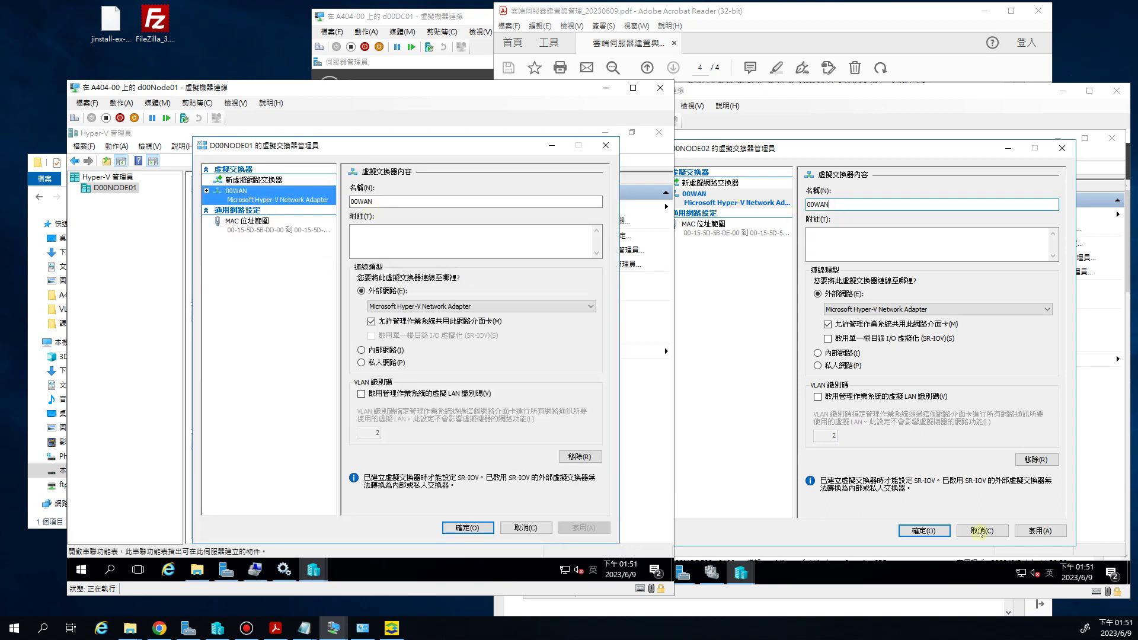
click(924, 530)
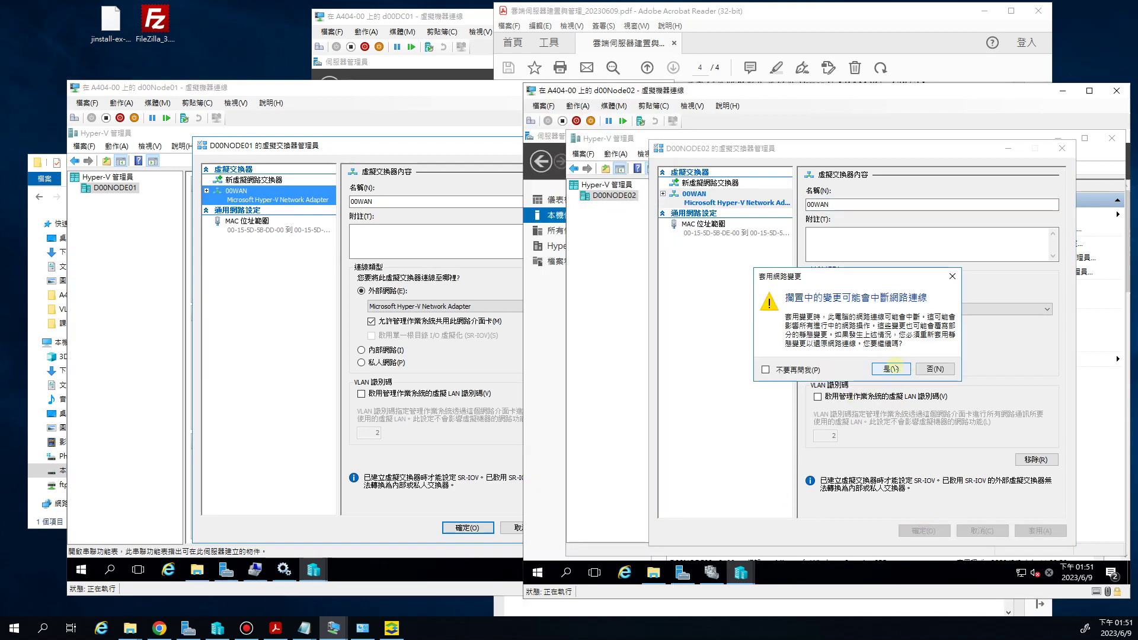
click(891, 369)
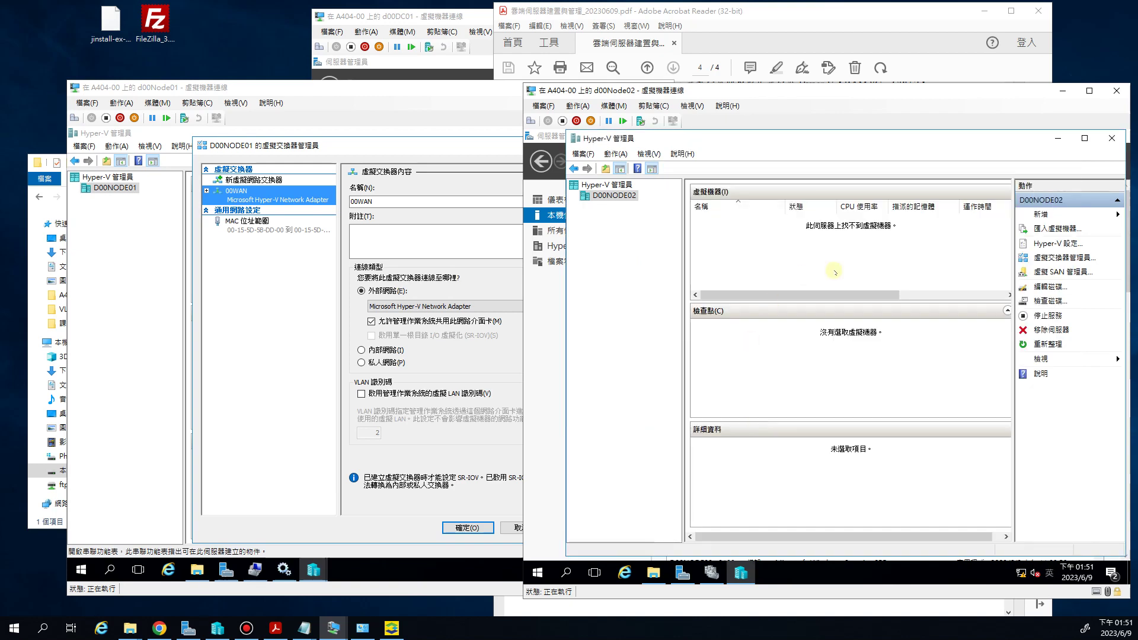
click(263, 358)
click(526, 528)
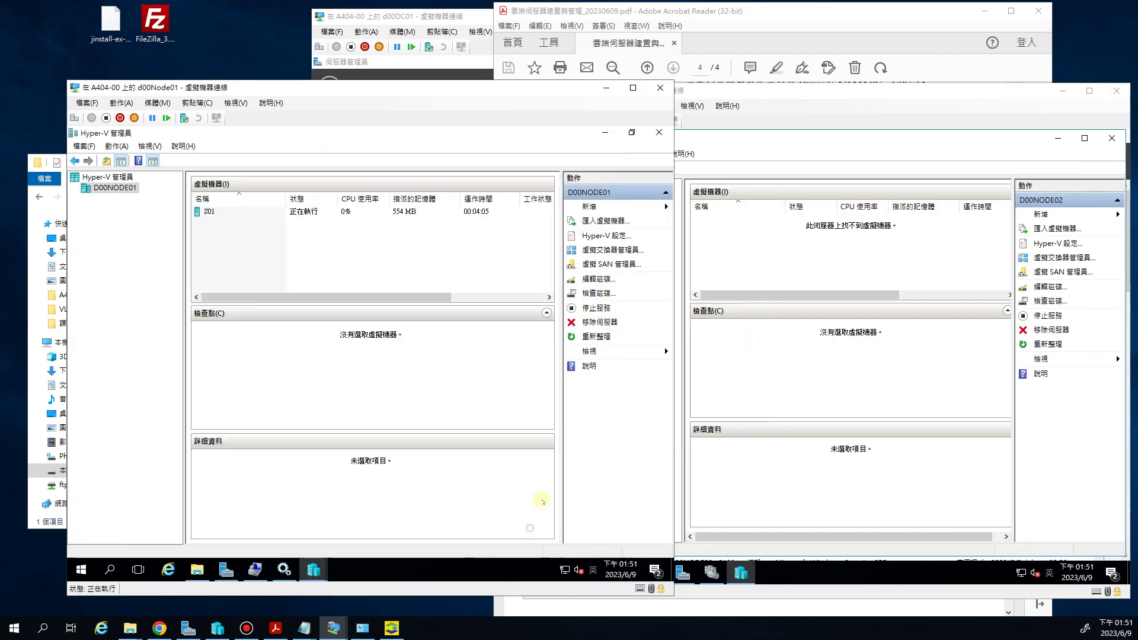
Connect S01's network adapter to the 00WAN virtual switch
click(209, 212)
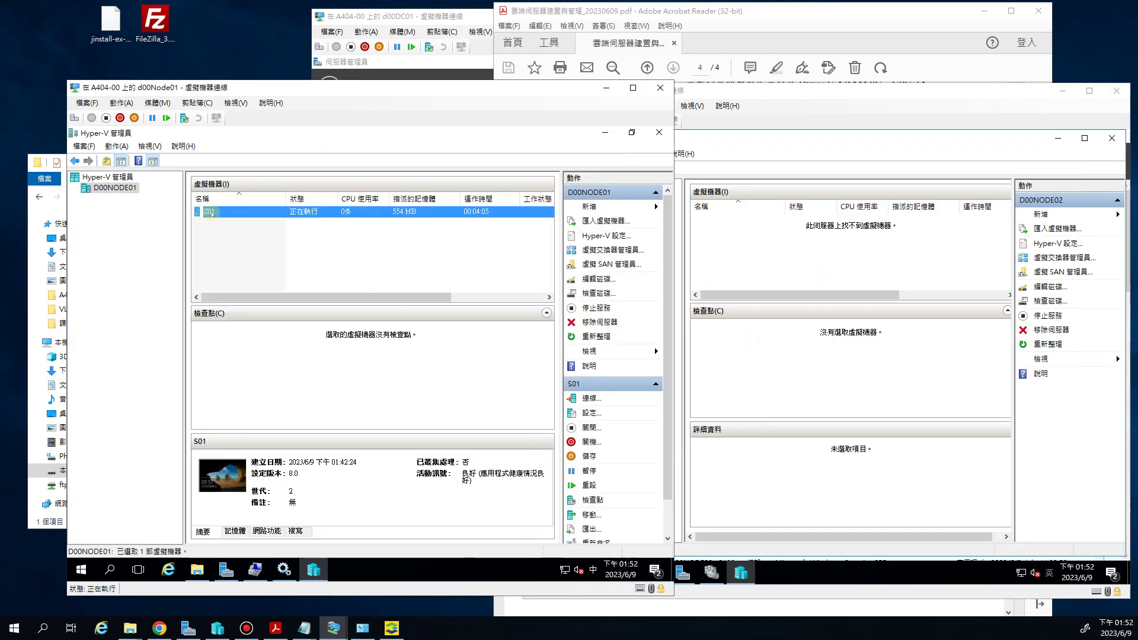
right_click(211, 214)
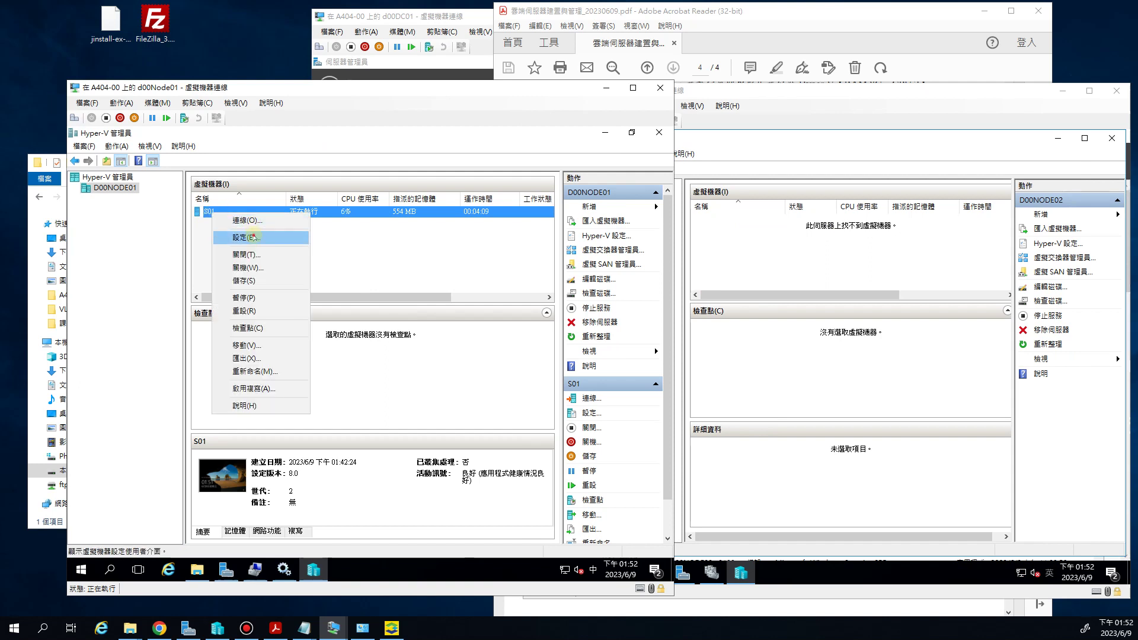
click(253, 239)
click(242, 320)
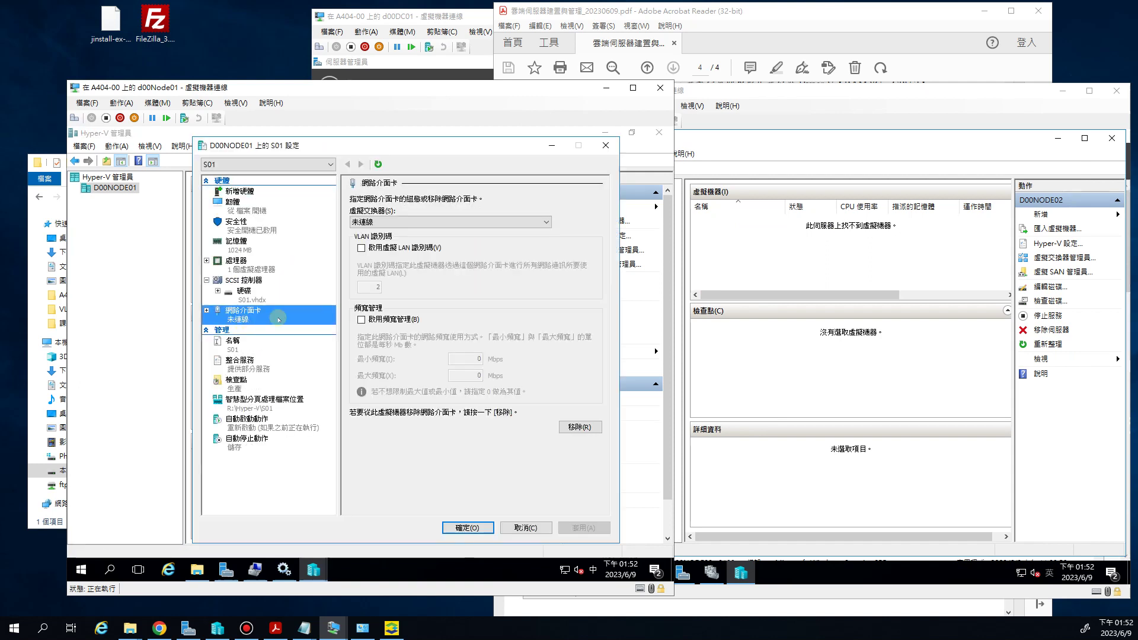
click(399, 222)
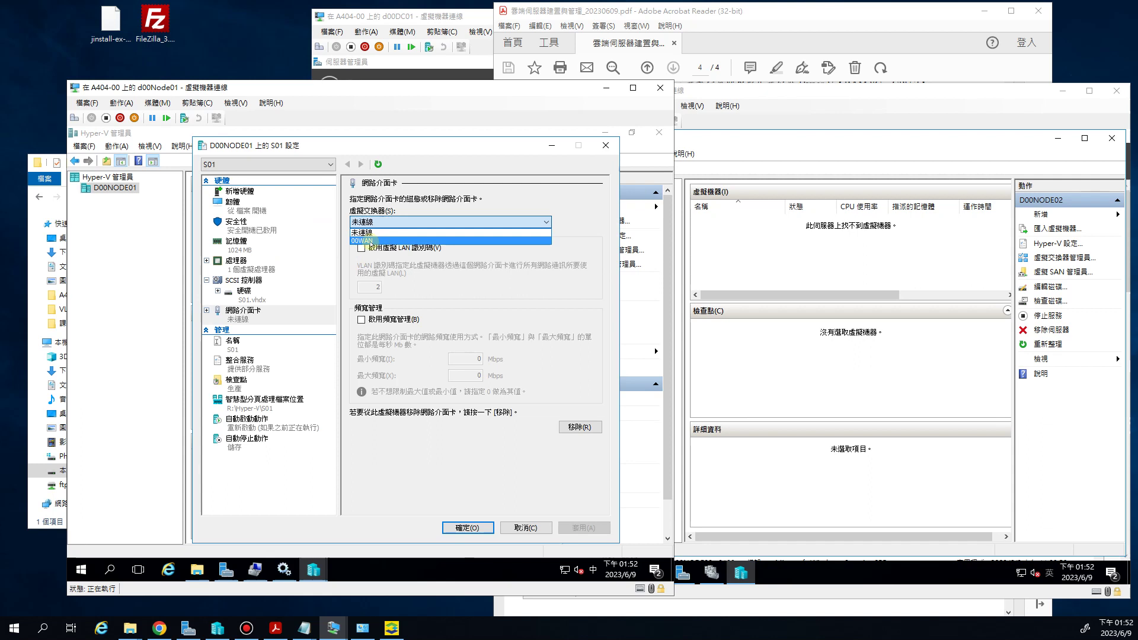
click(368, 240)
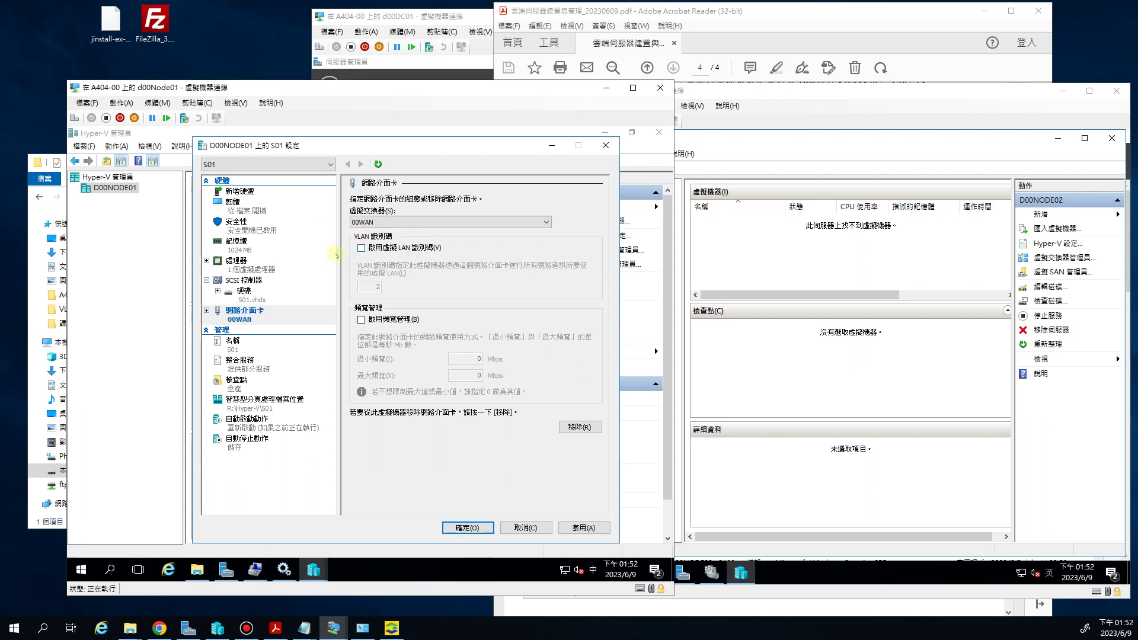
click(468, 528)
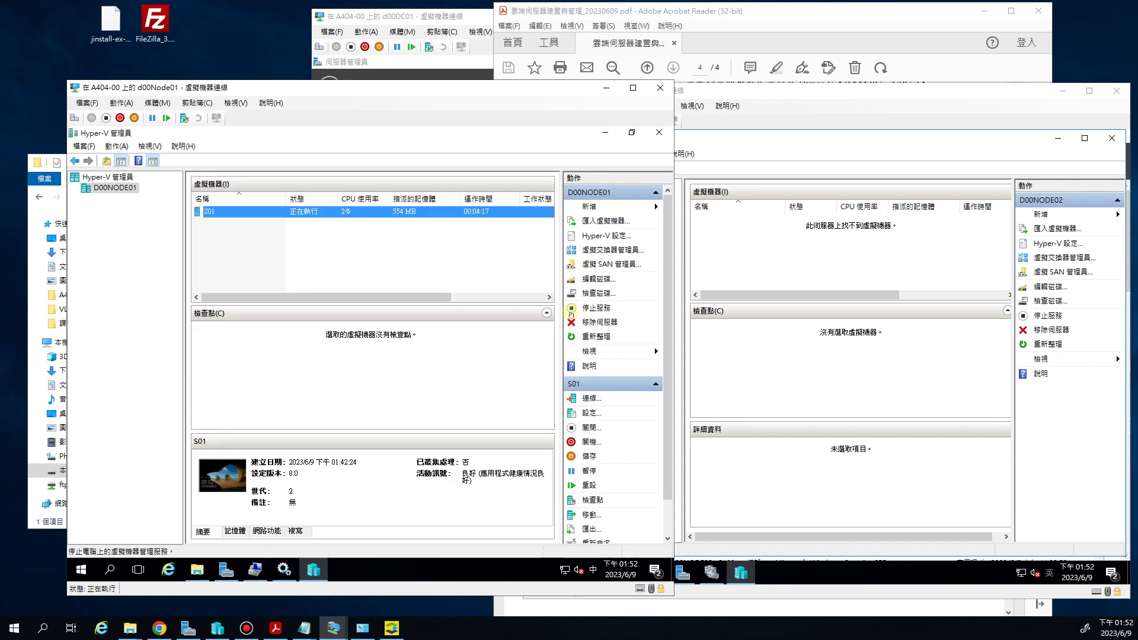
Reconnect to S01's console from Hyper-V Manager
click(226, 212)
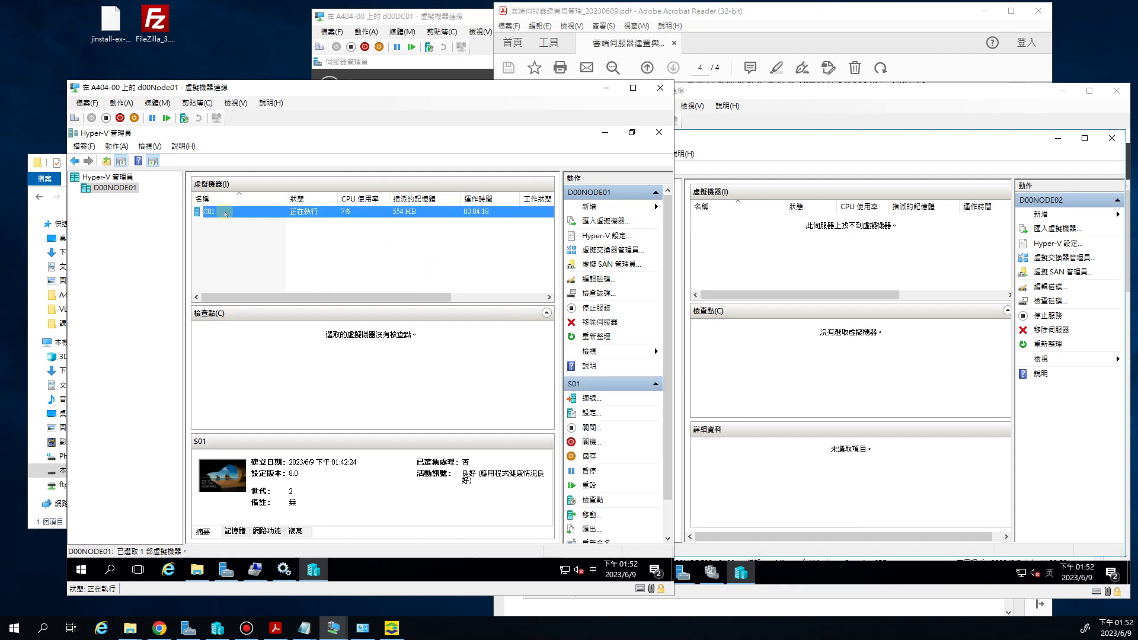
right_click(226, 212)
click(237, 220)
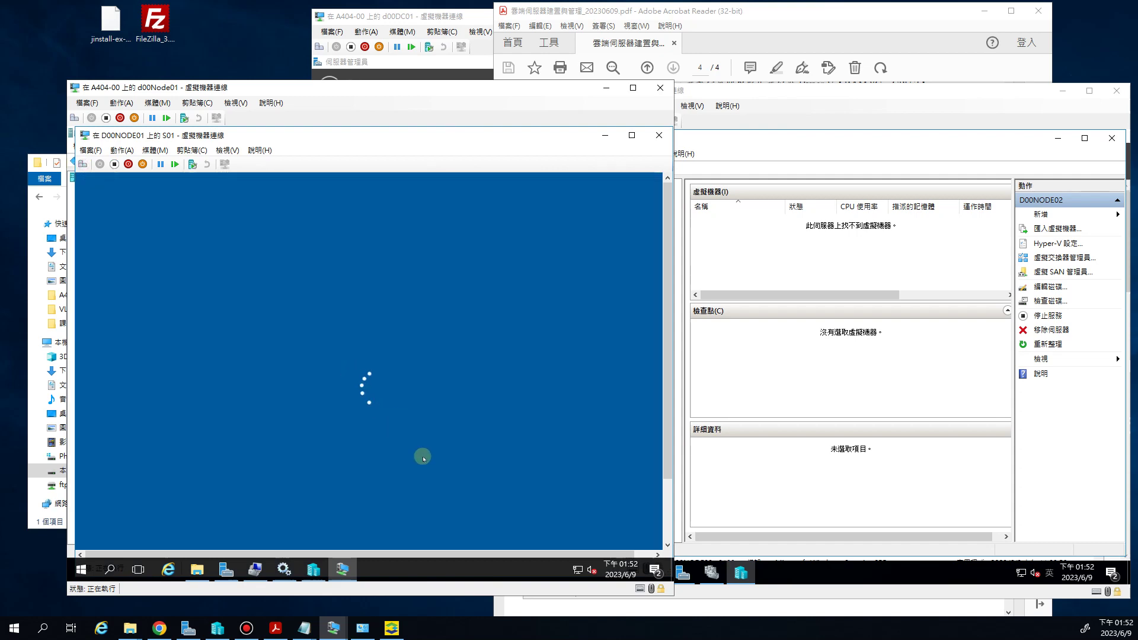
Enter the Administrator password to sign in to S01
text(••)
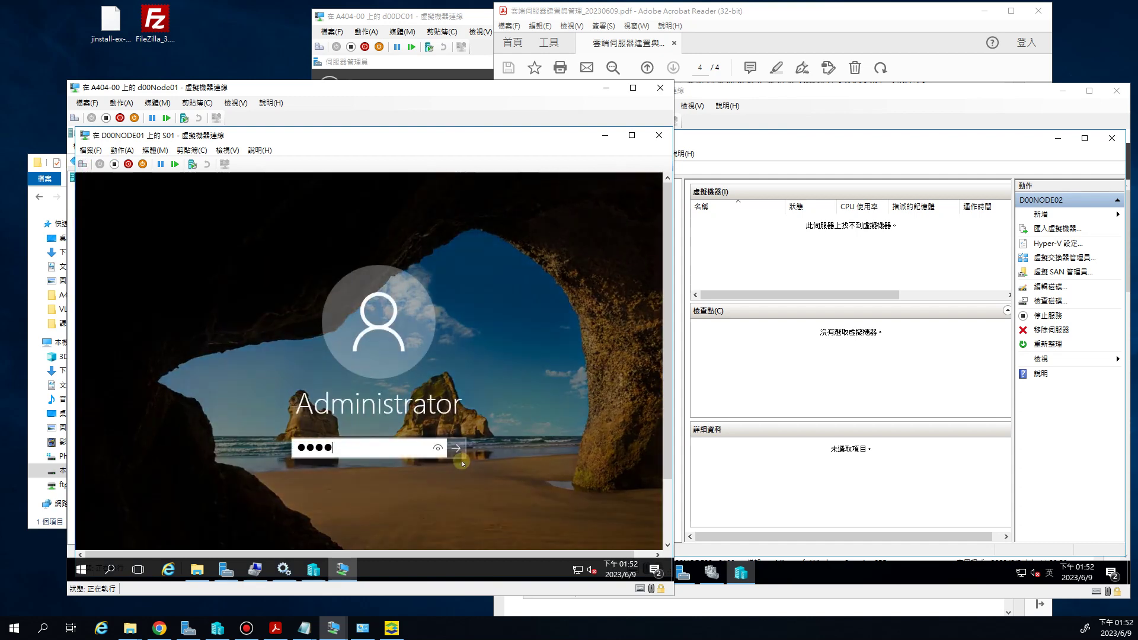
text(•••••••)
key(Return)
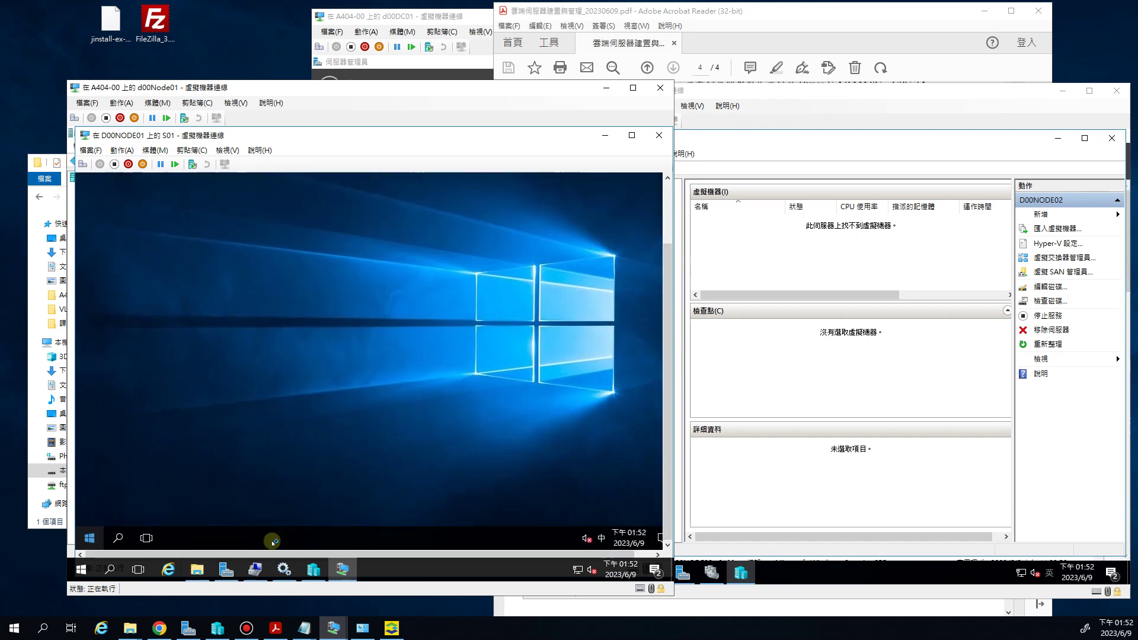
Accept network discovery on S01 and launch Command Prompt by searching for cmd
click(568, 290)
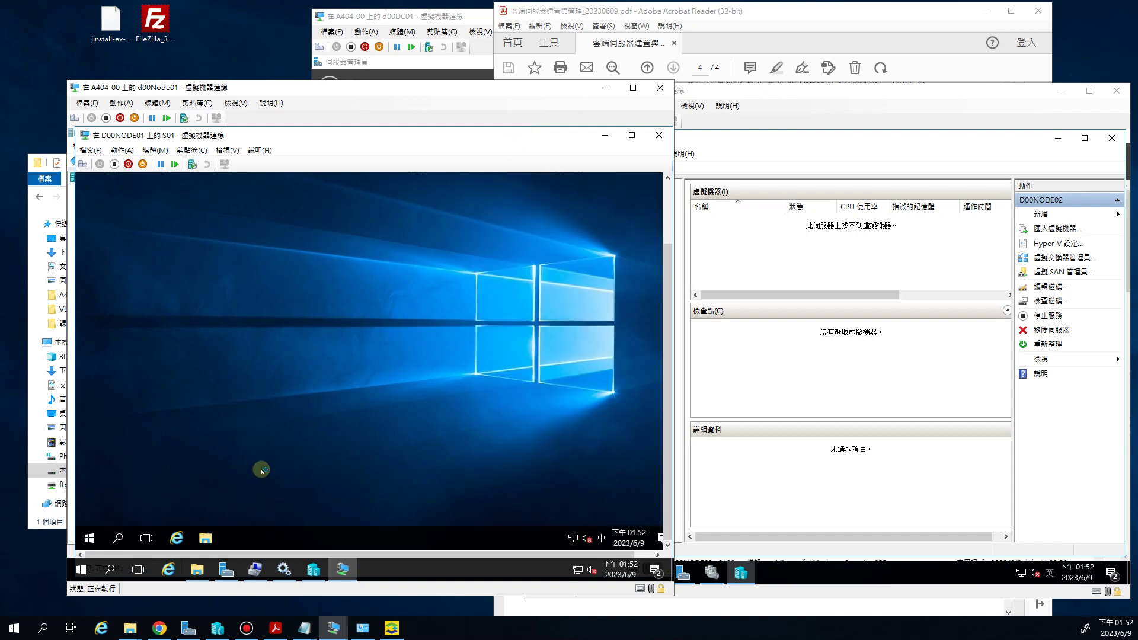
click(95, 537)
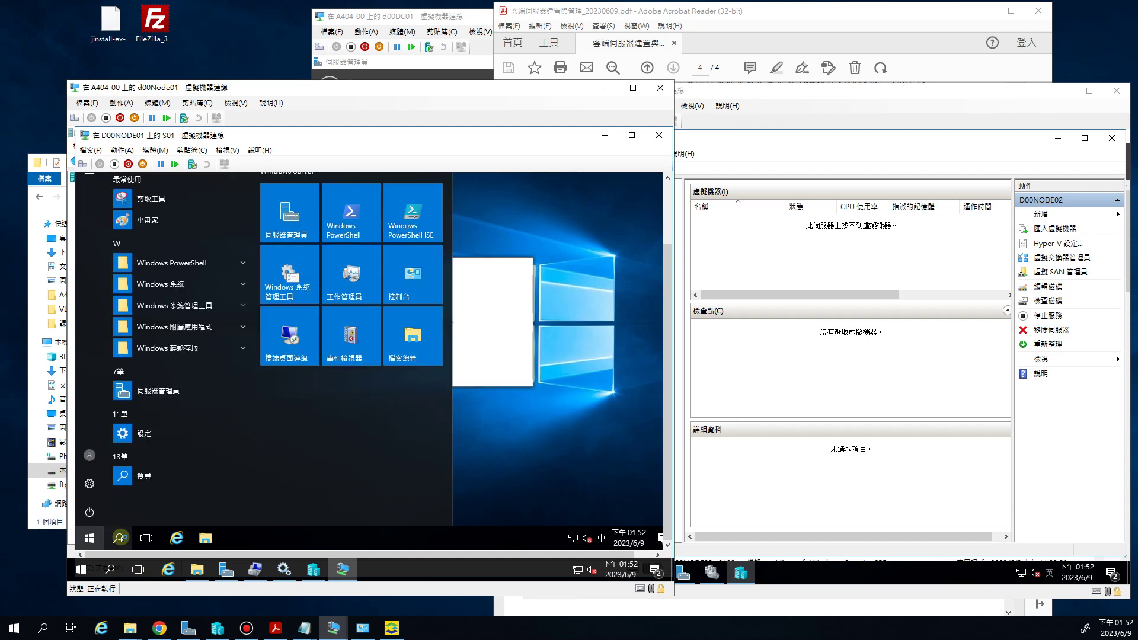
click(118, 537)
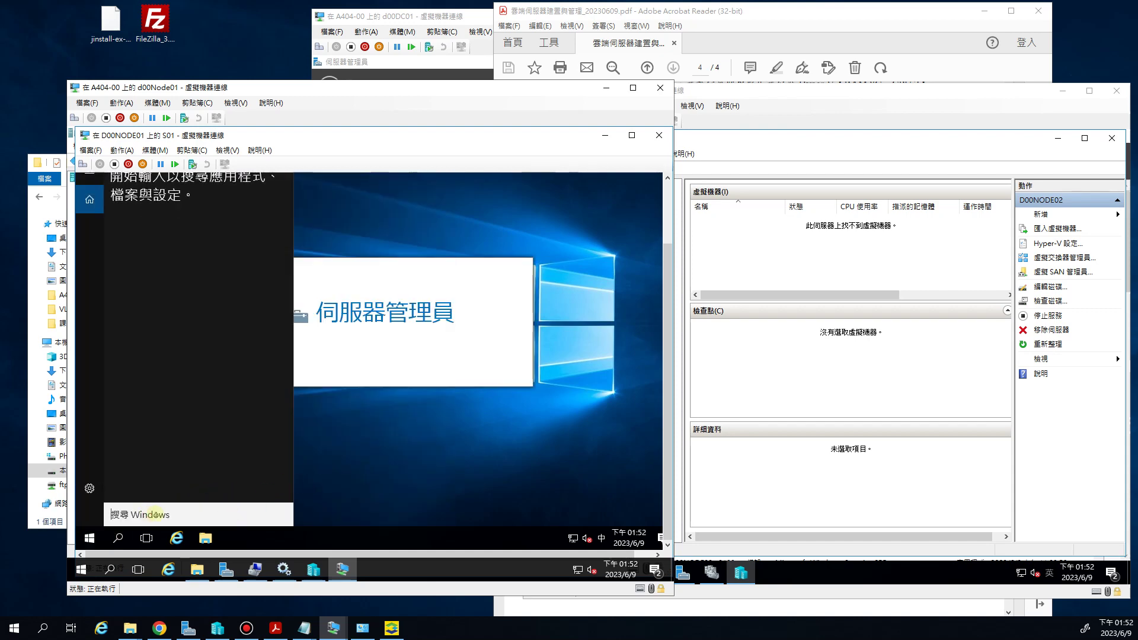
click(154, 514)
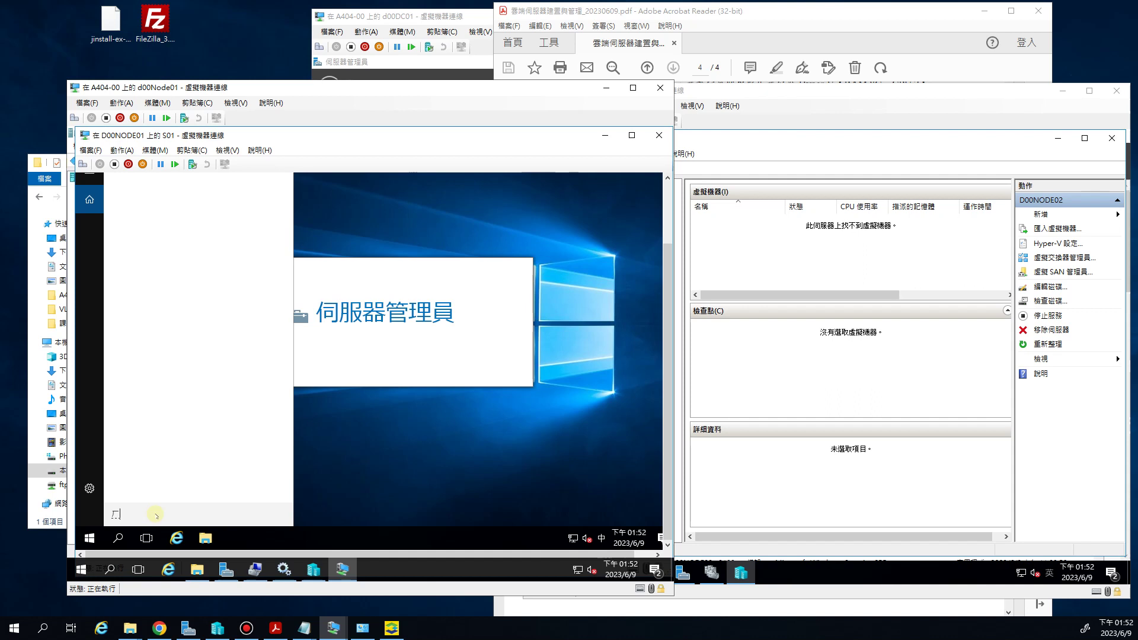
text(cmd)
key(Return)
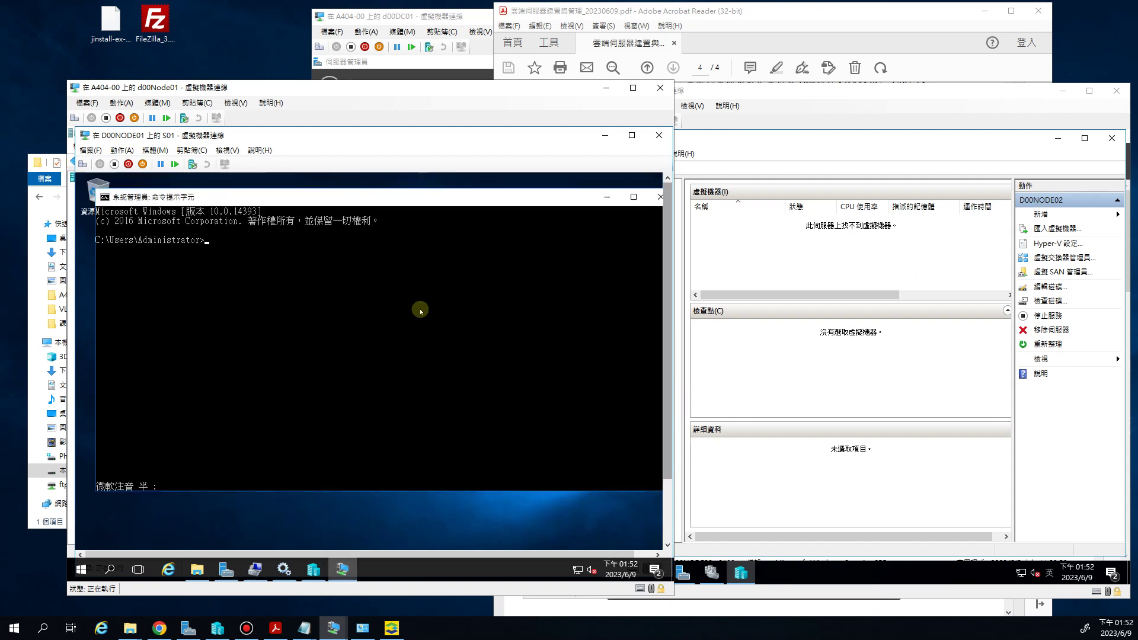
Run sconfig on S01, allow Ping under Remote Management (option 4, then 3), and exit sconfig
click(373, 306)
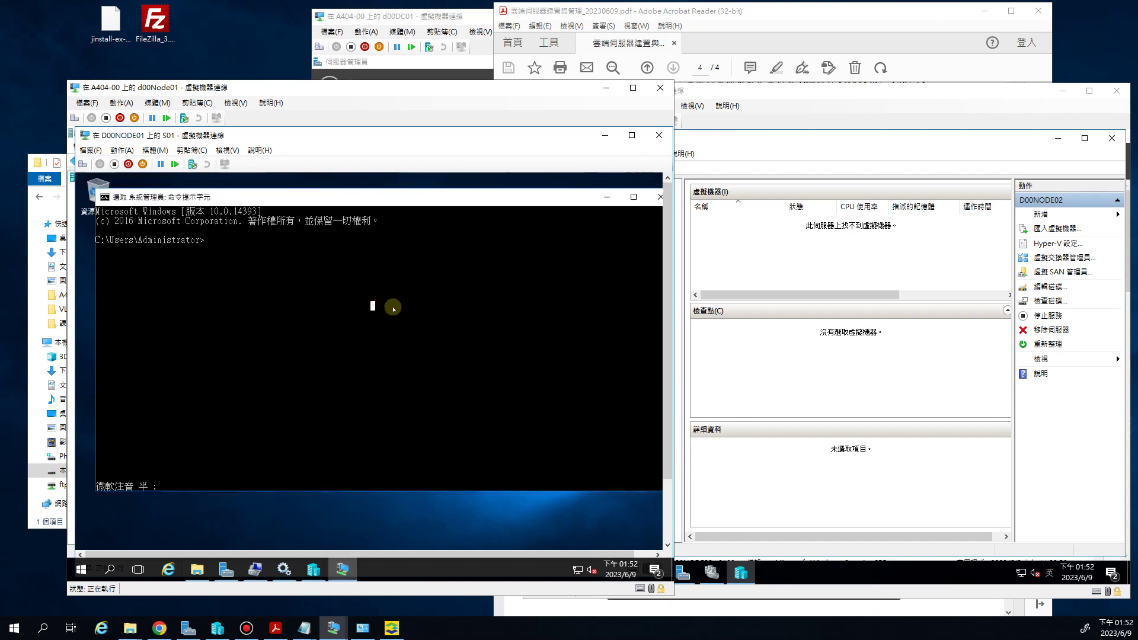
key(Escape)
text(sconfi)
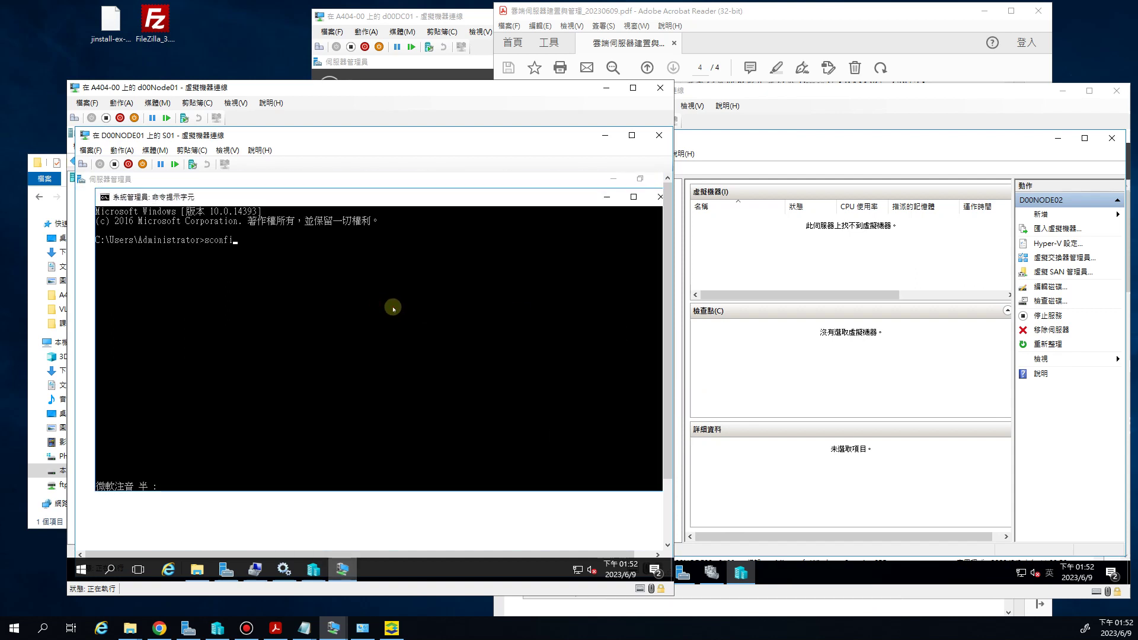
text(g)
key(Return)
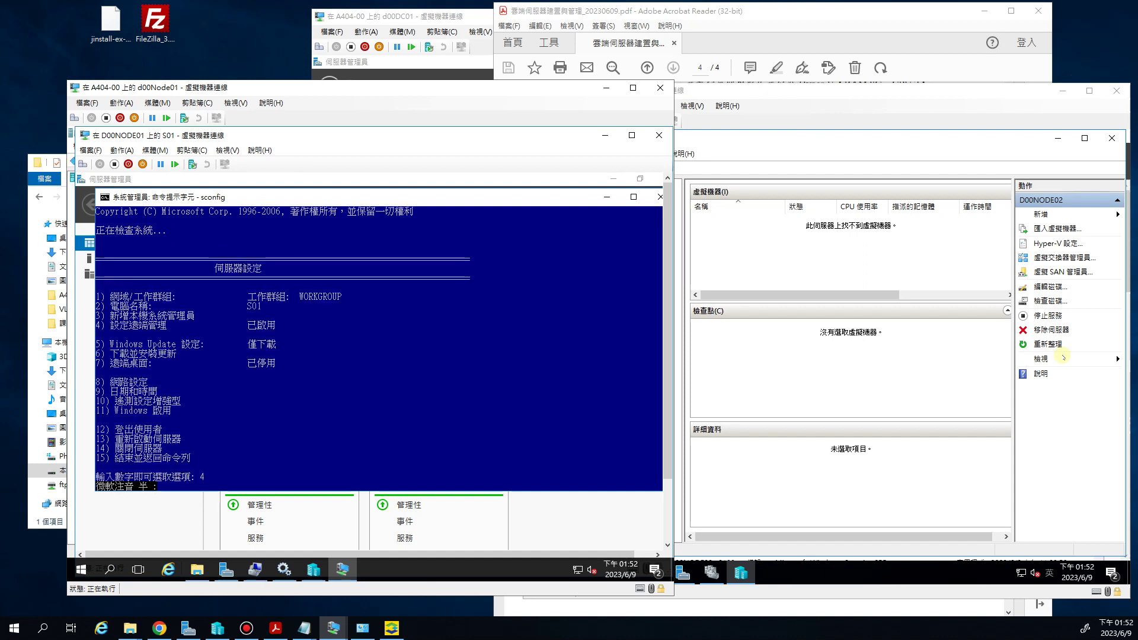
key(Return)
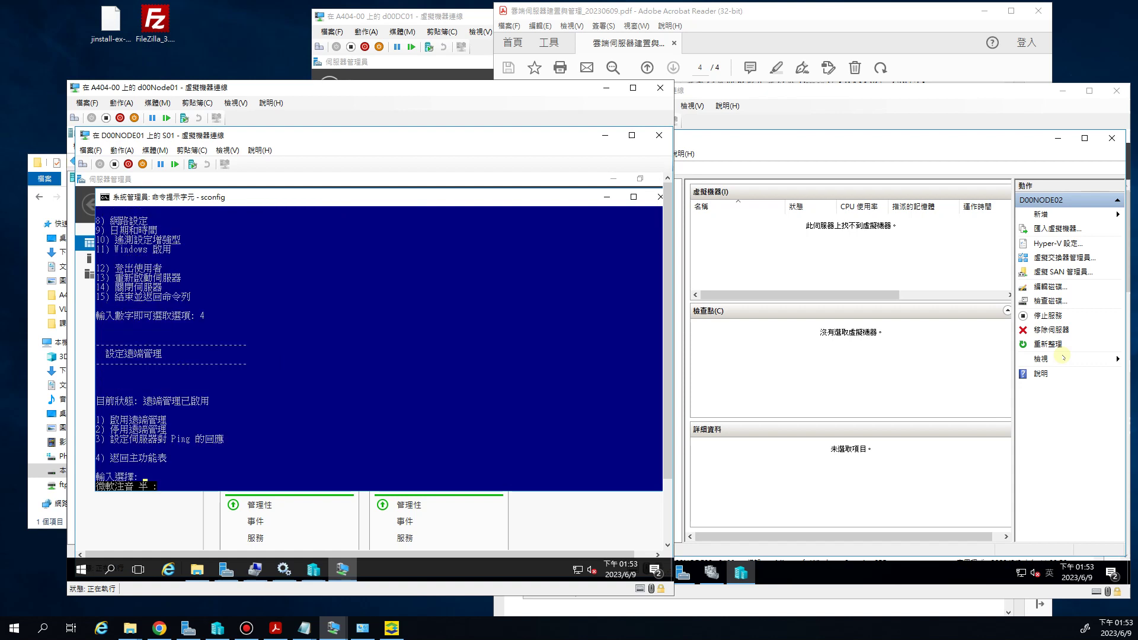
key(Return)
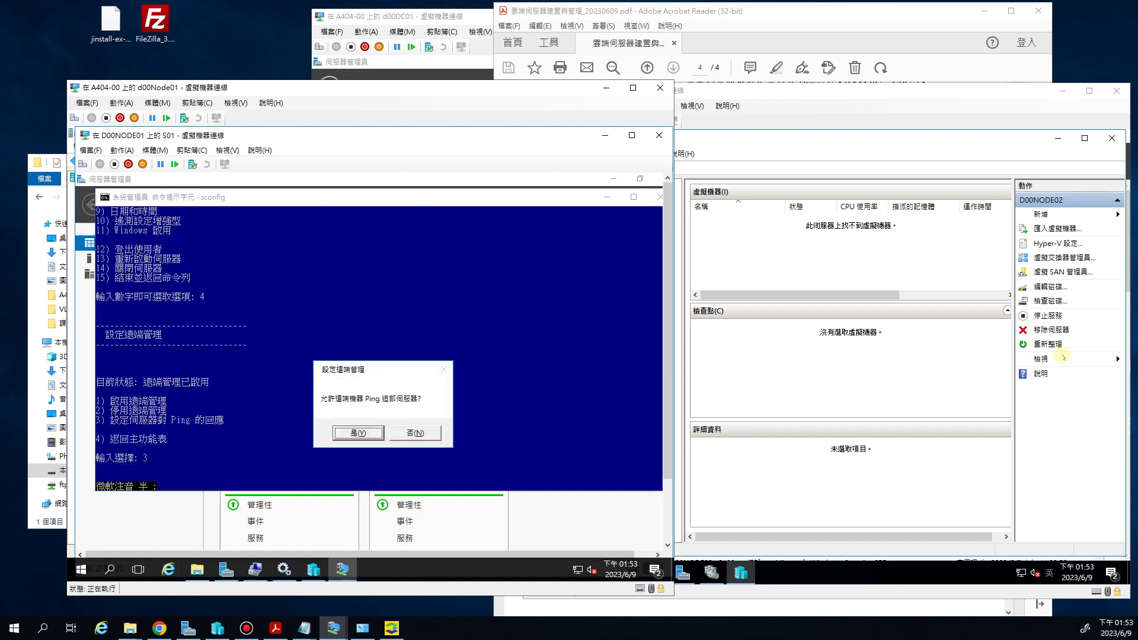
key(Return)
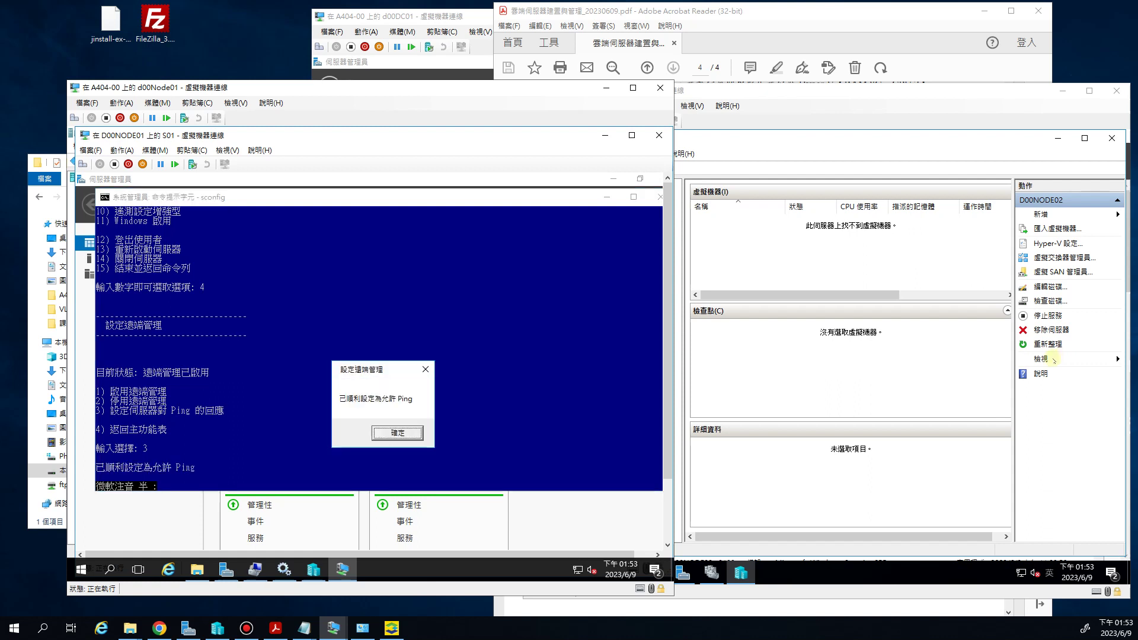
key(Return)
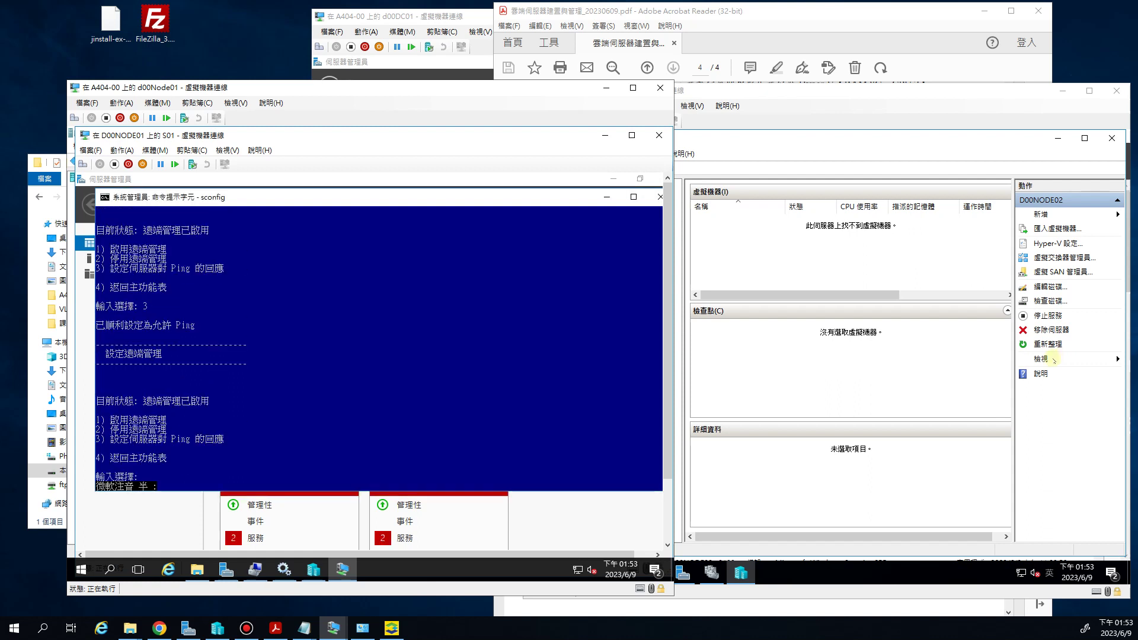
key(ctrl+c)
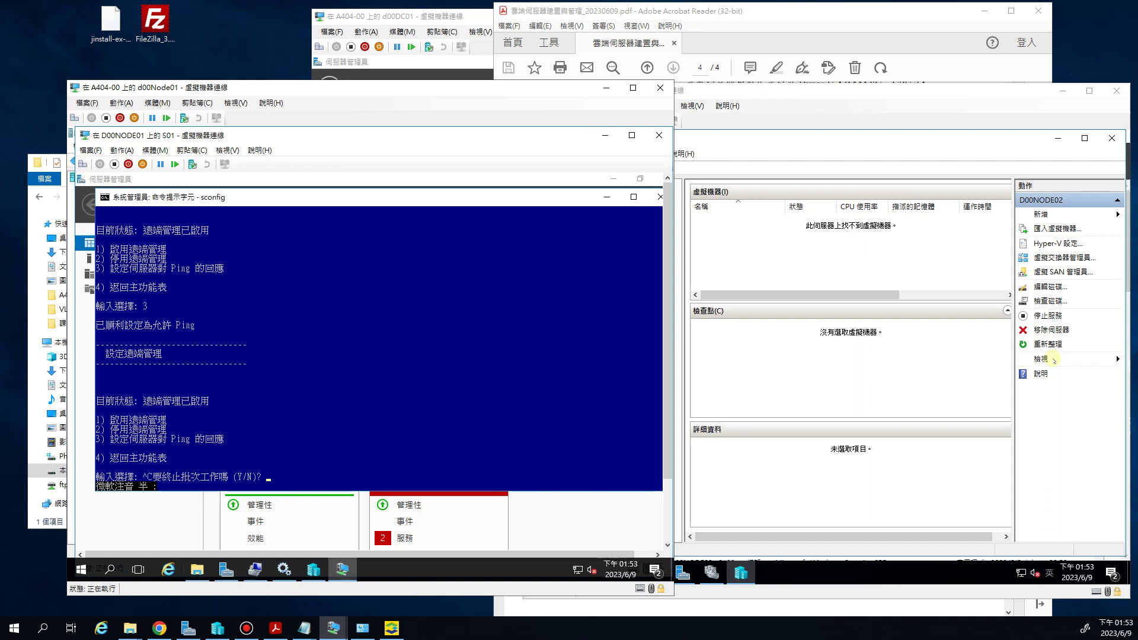
key(Return)
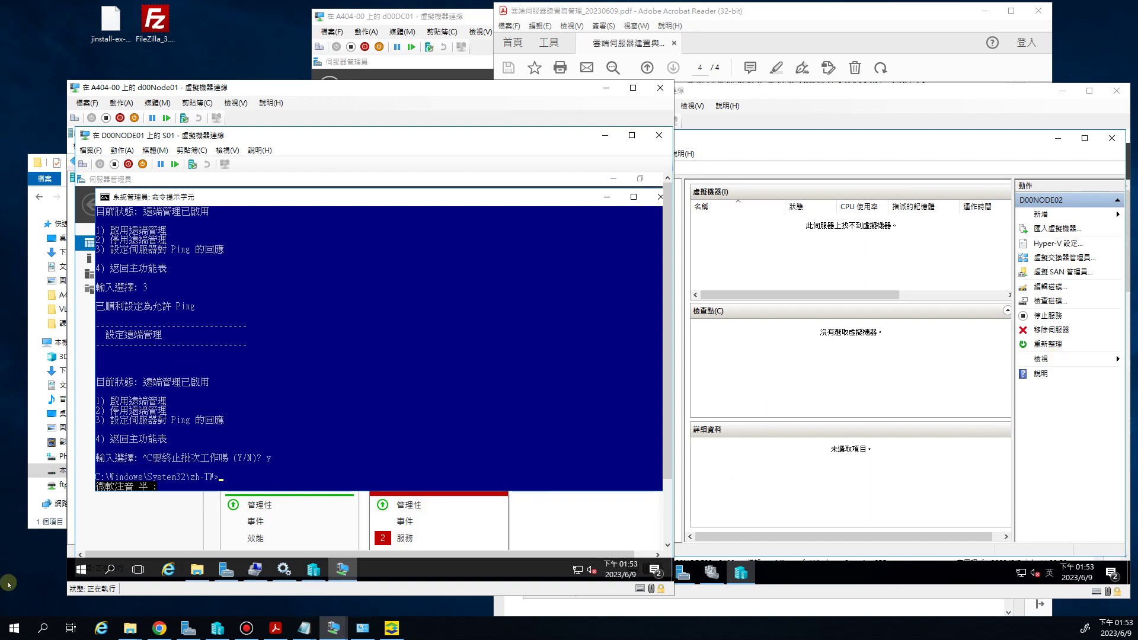
right_click(13, 626)
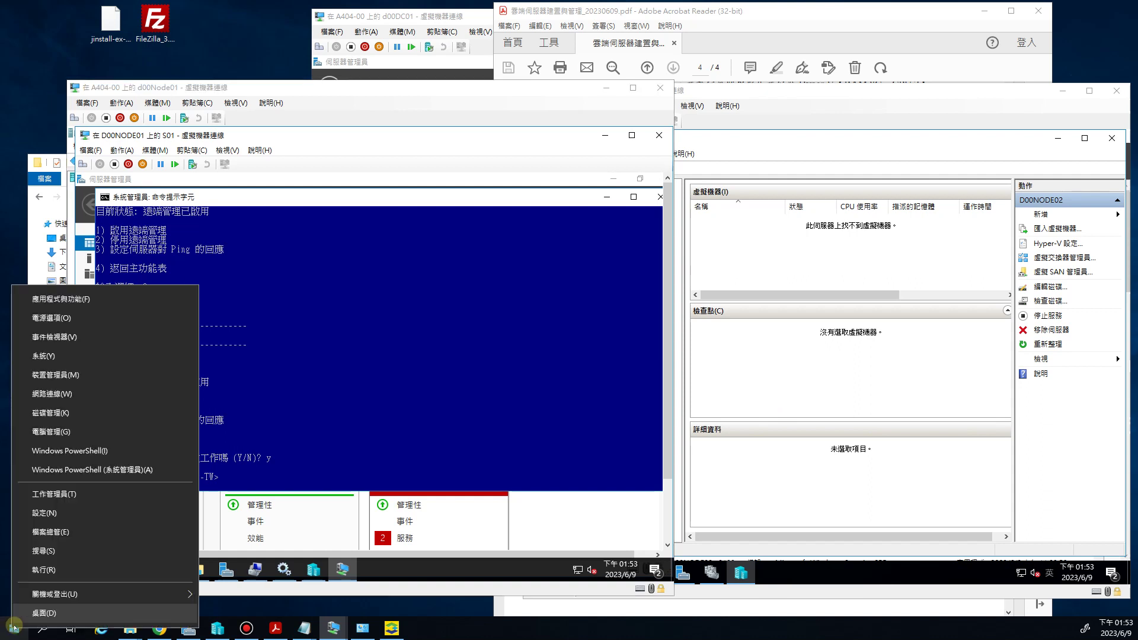
Run 'ping 192.168.91.224 -t' in a host command window and close the S01 console
click(44, 570)
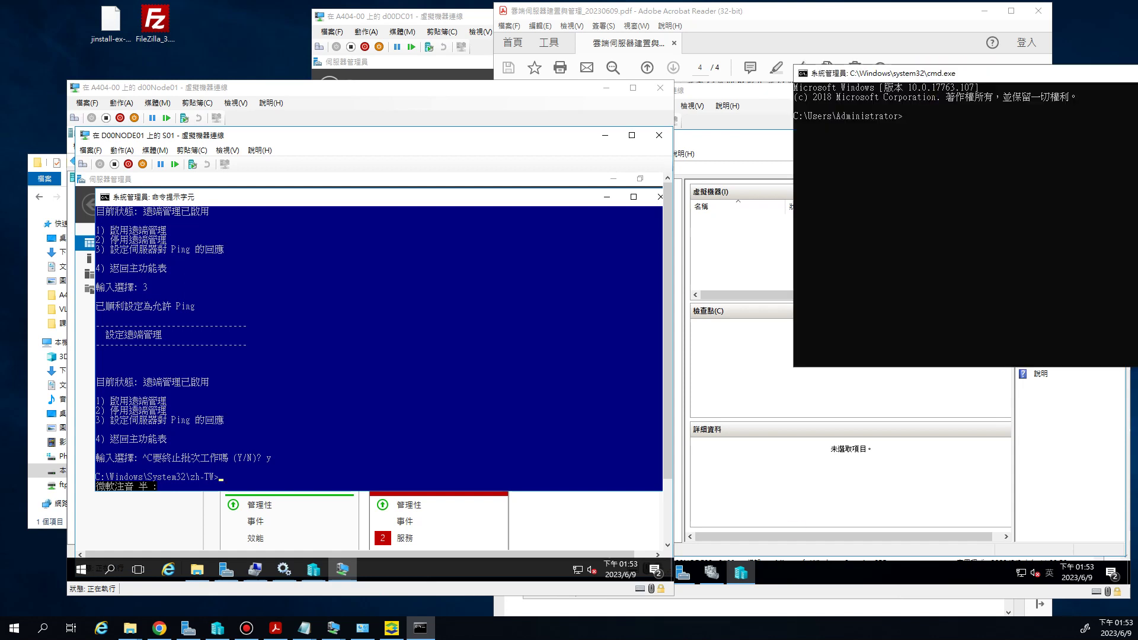
click(981, 161)
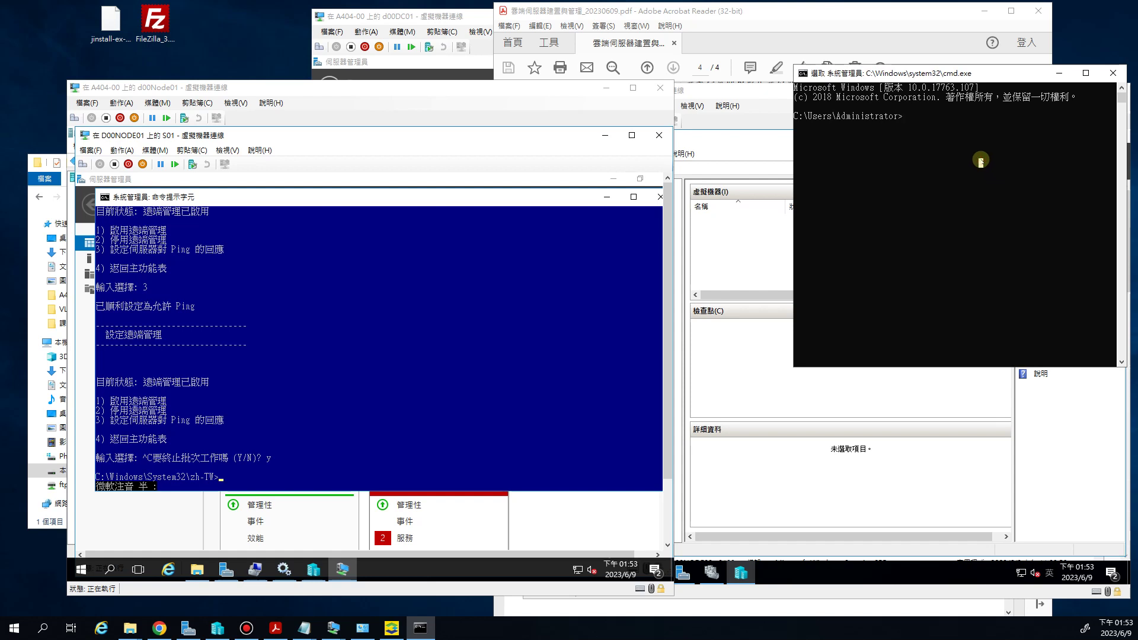
text(ping 192.168.91.224)
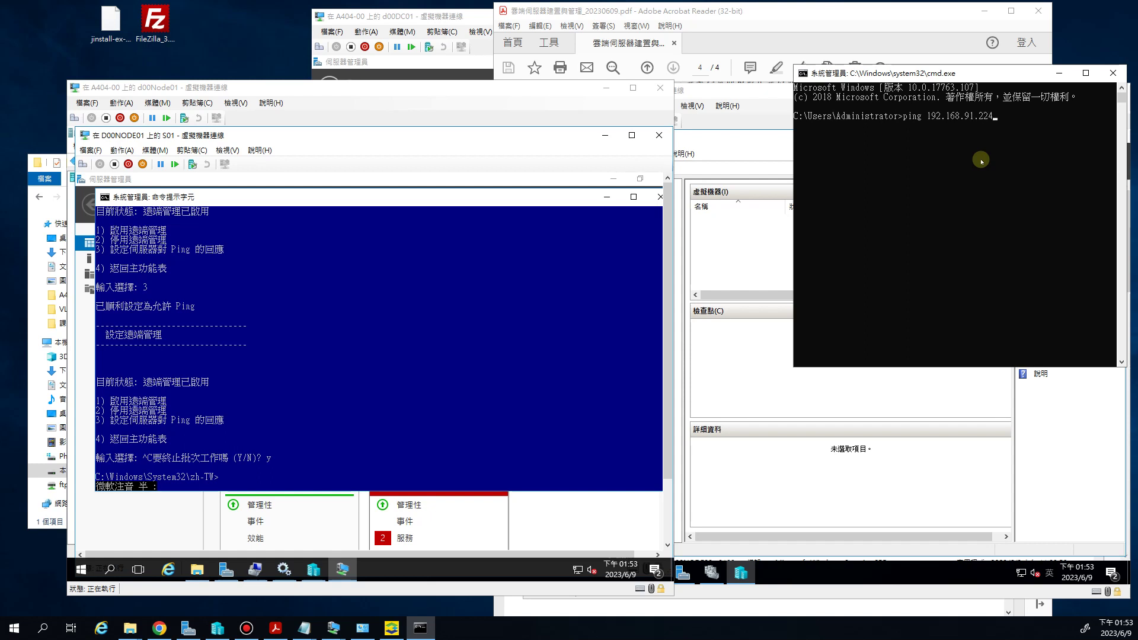
text(-t)
key(Return)
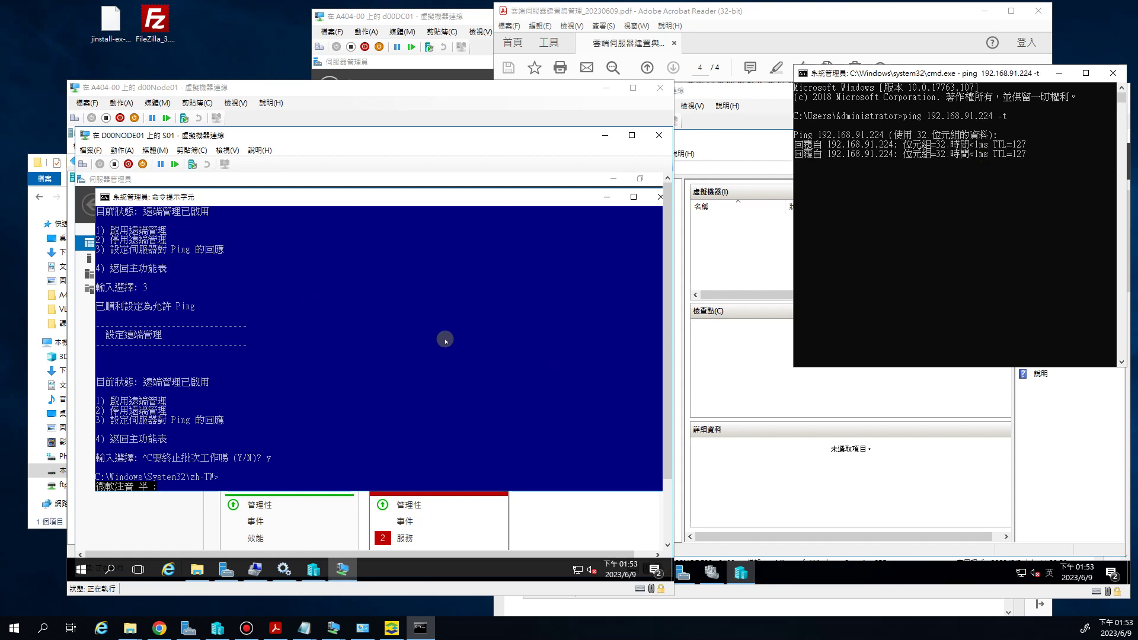
click(650, 203)
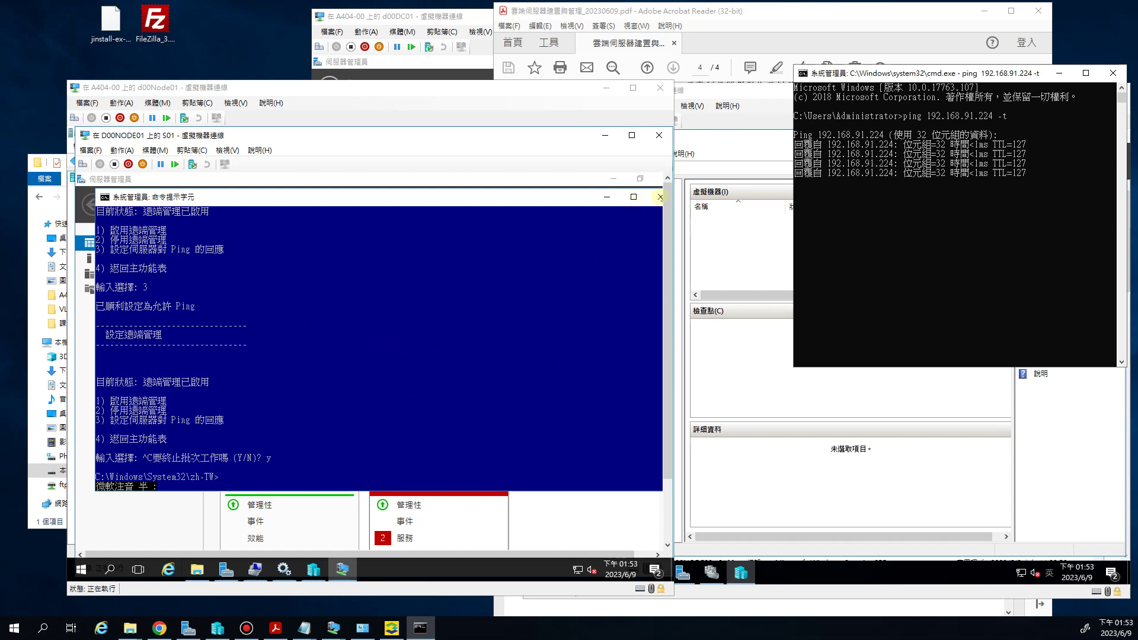
click(660, 197)
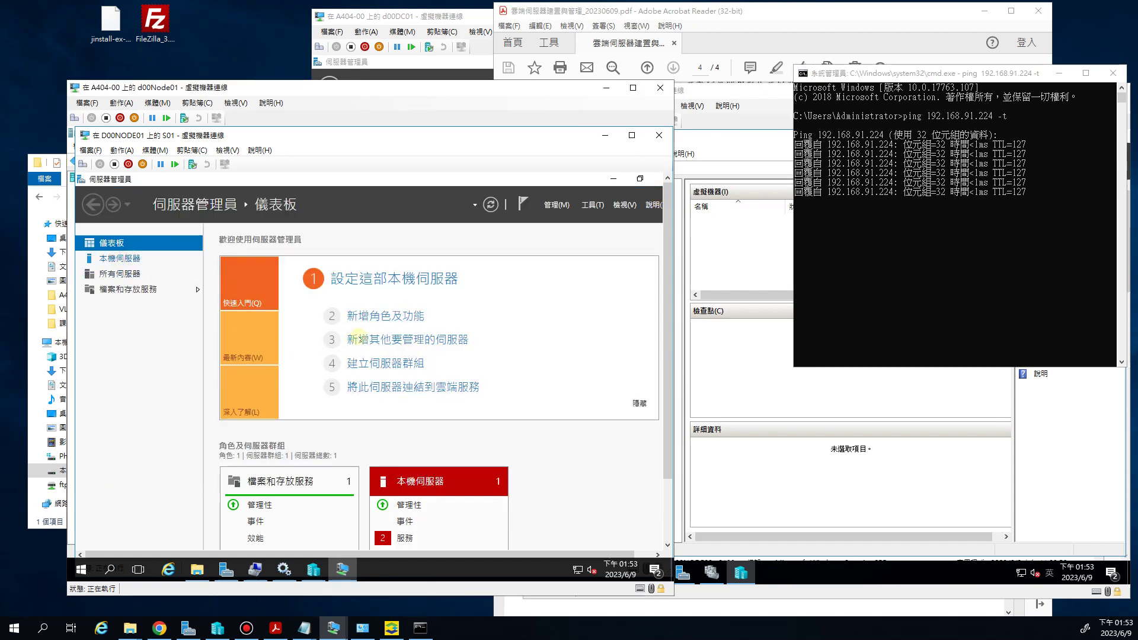
View S01's Local Server details, move the ping window top-left, and close S01's connection window
click(157, 259)
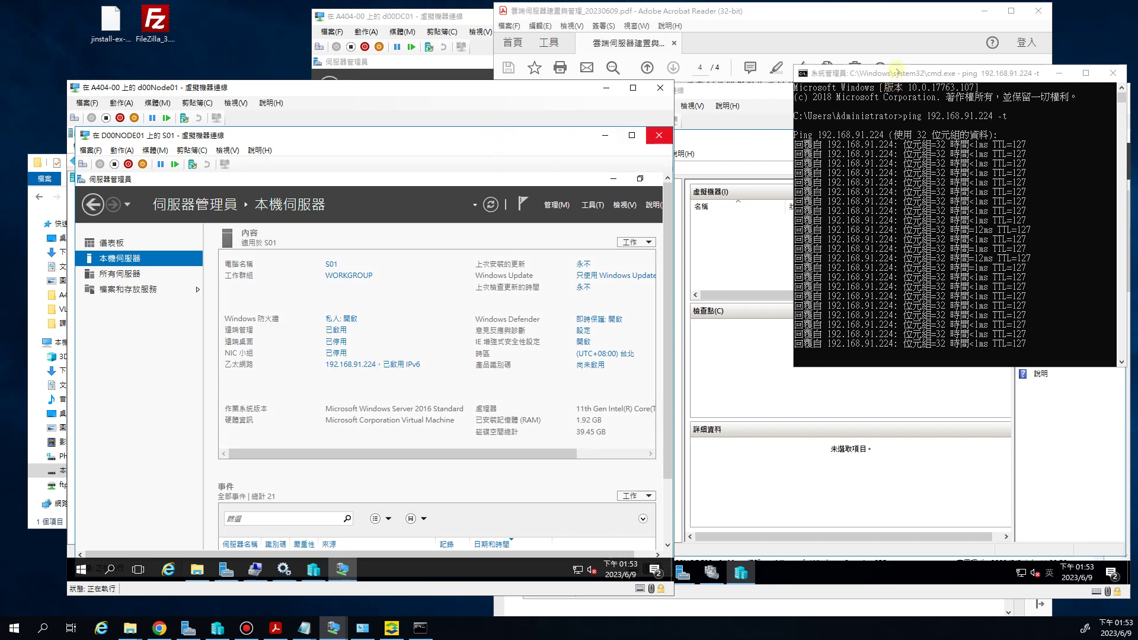
click(900, 199)
drag(921, 203, 135, 12)
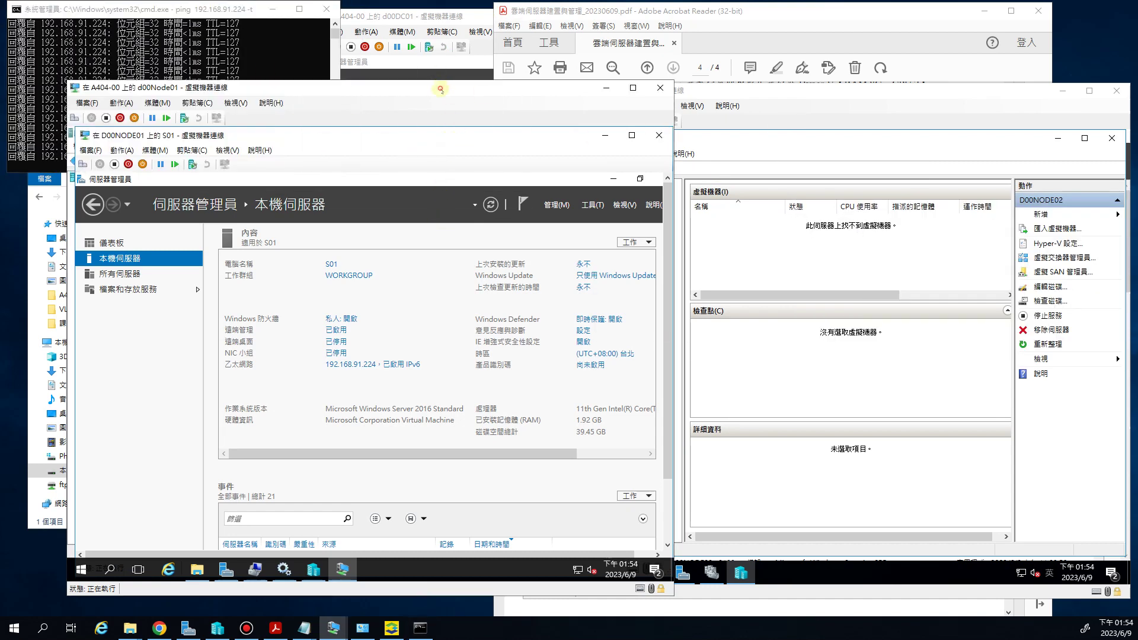
drag(443, 92, 428, 104)
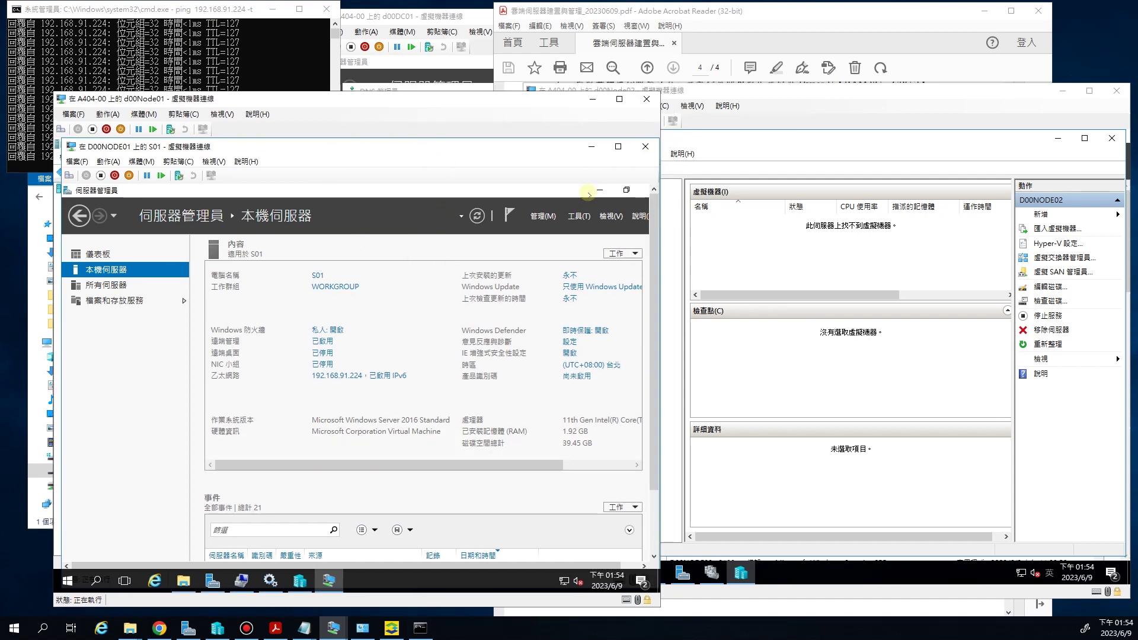
click(595, 191)
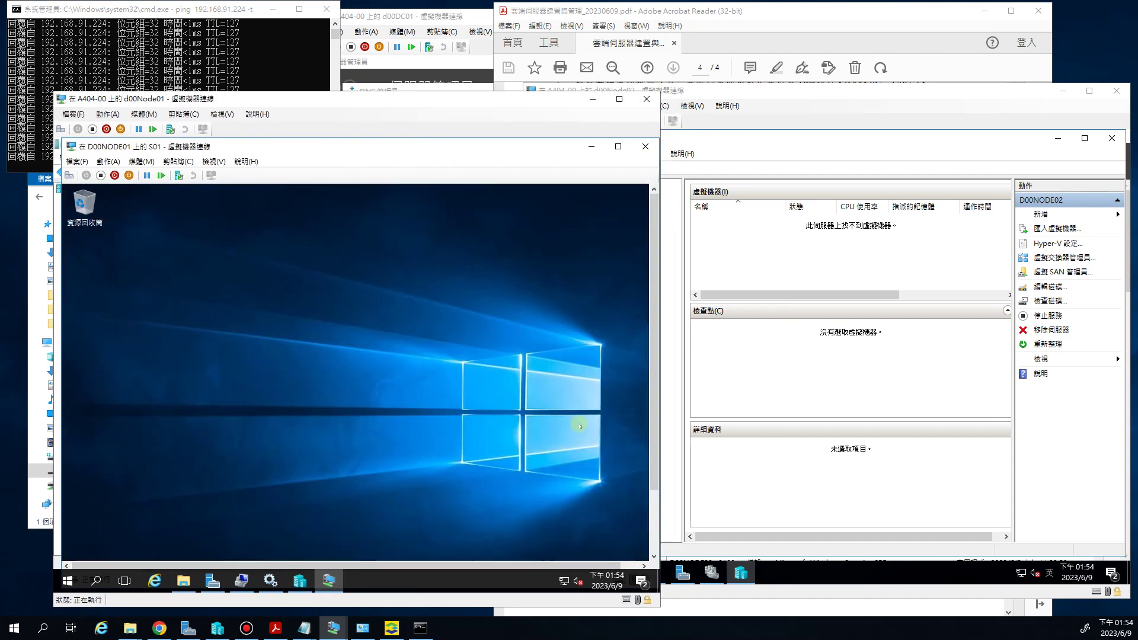
click(645, 146)
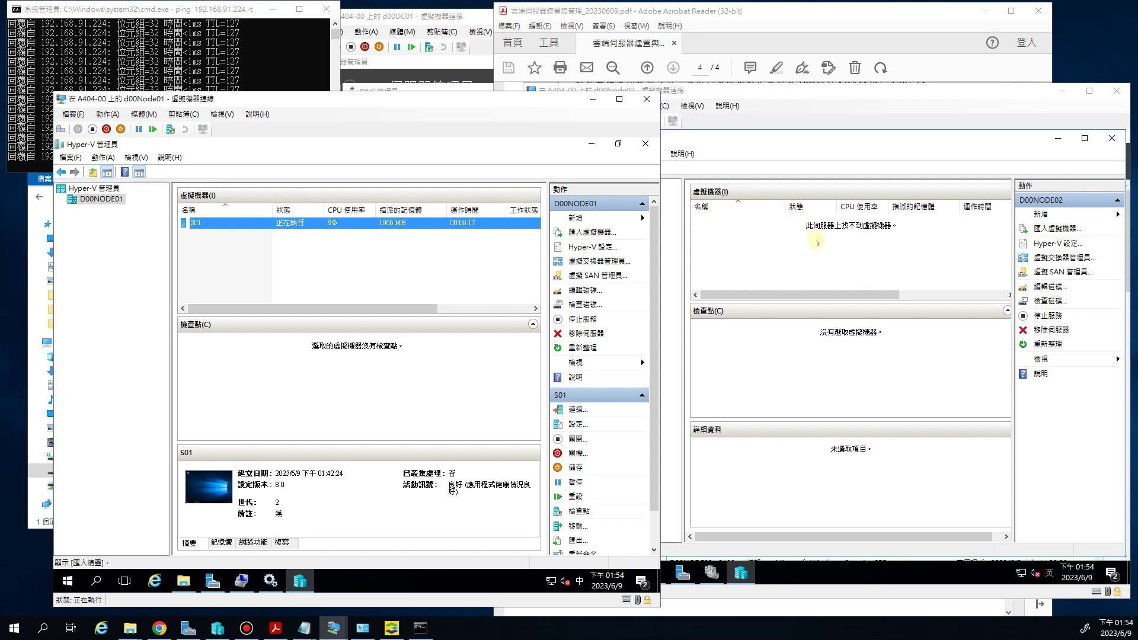
Confirm d00Node02 has no VMs, highlight the PDF's Ping task item, then return to d00Node01
click(731, 240)
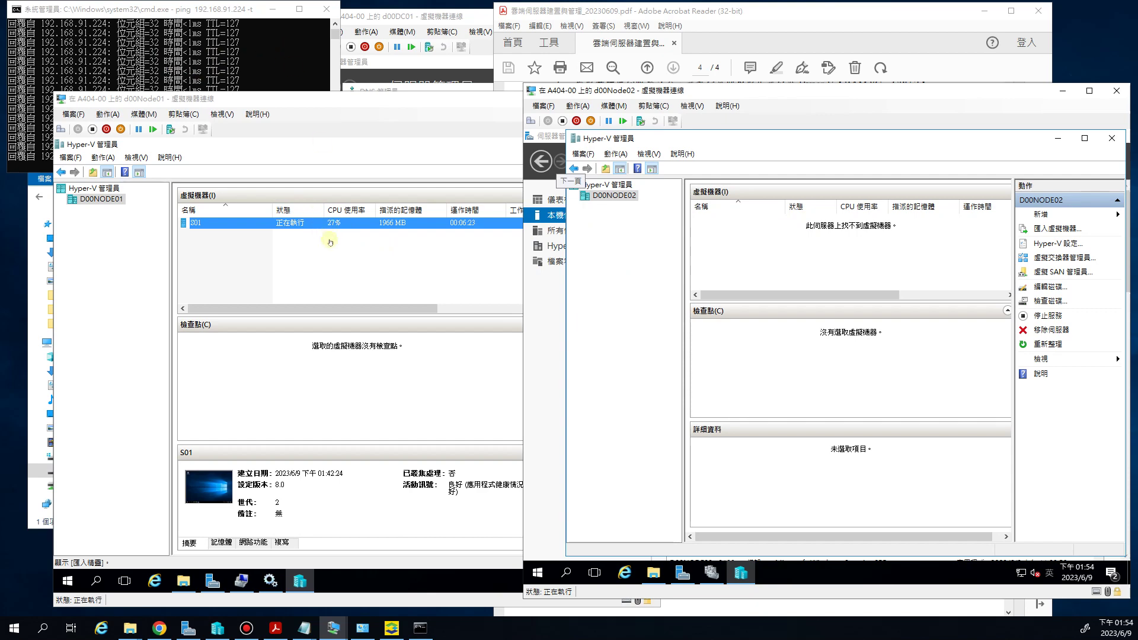
click(275, 627)
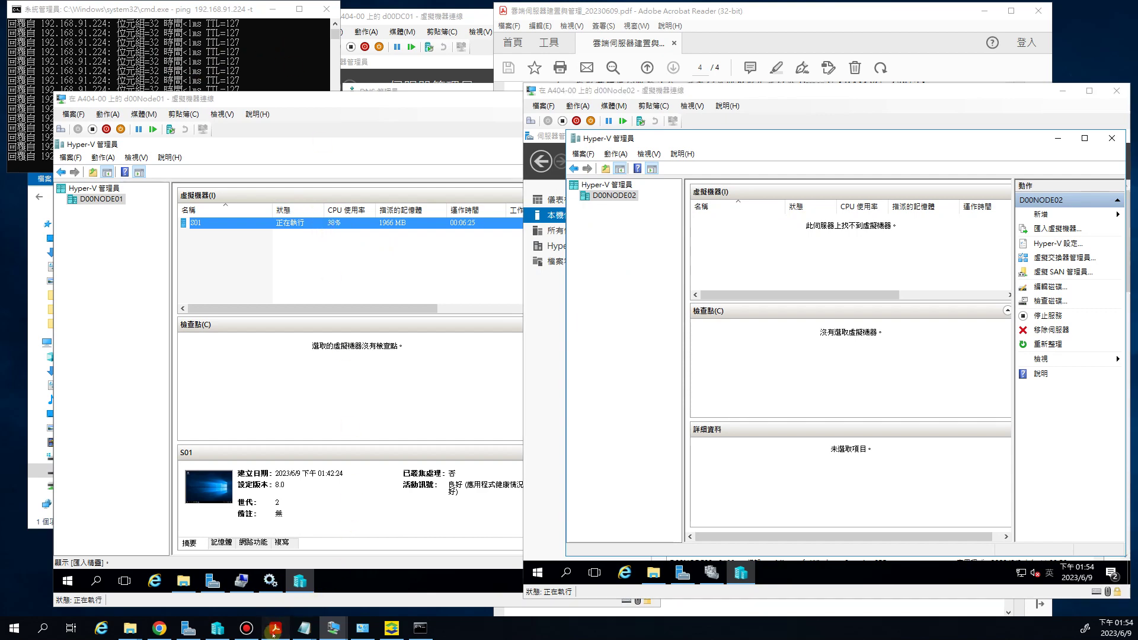
drag(797, 417, 652, 415)
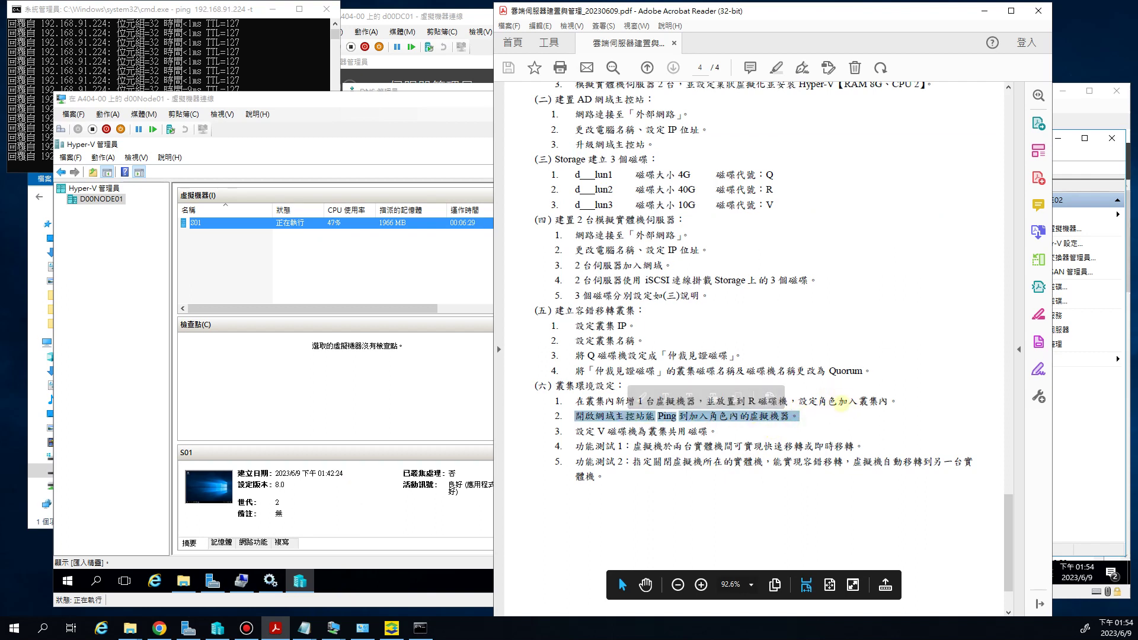
click(711, 446)
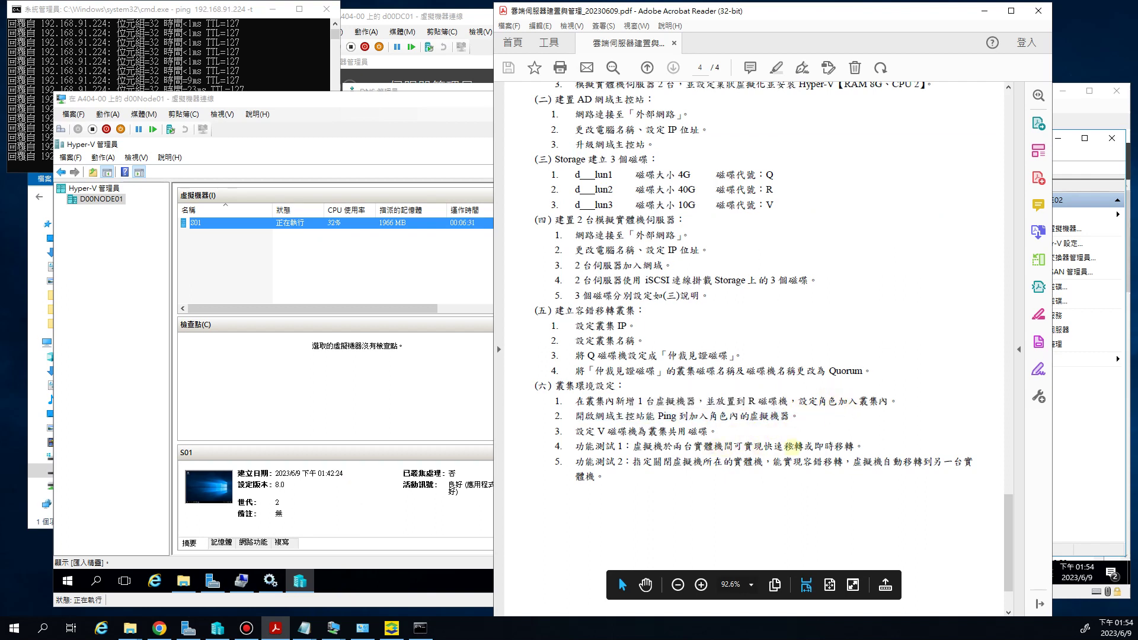
click(654, 449)
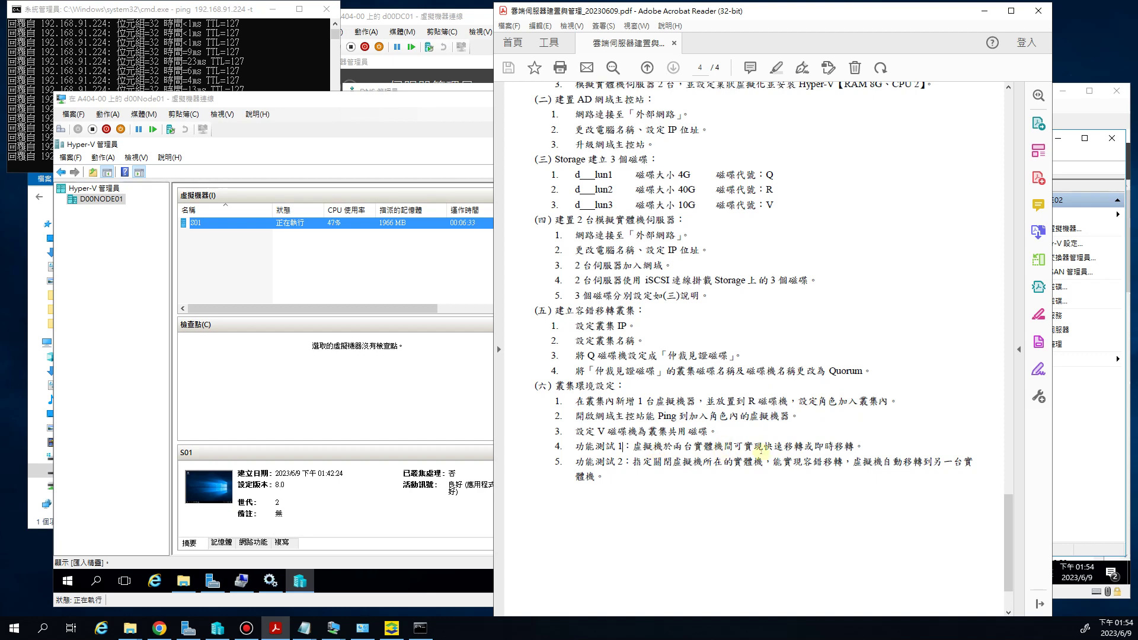
click(393, 275)
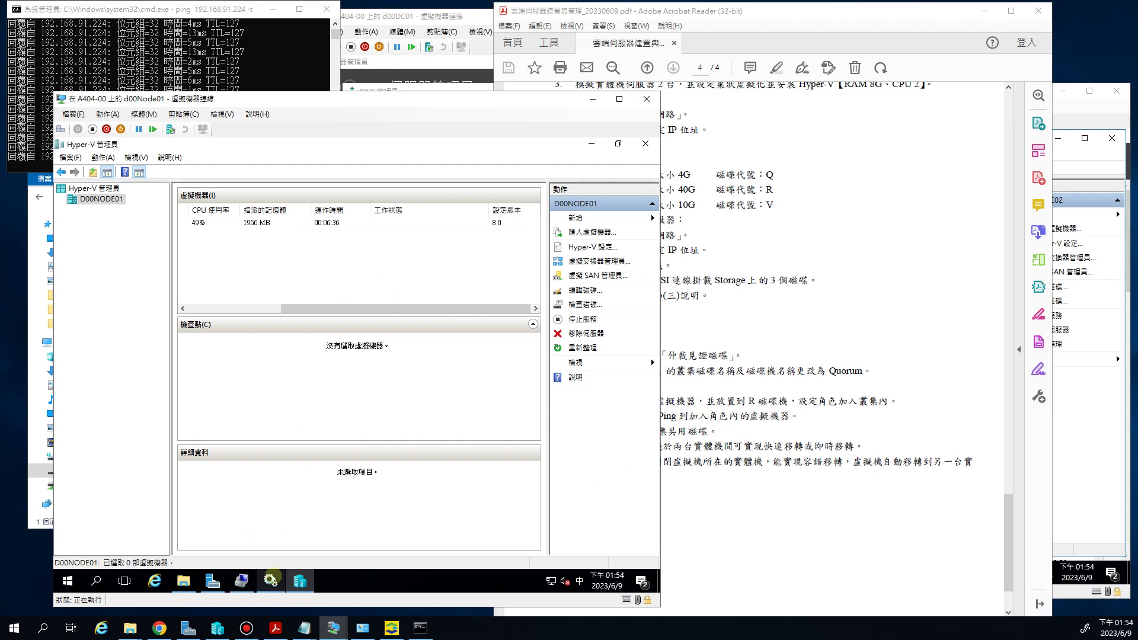
Close Services and launch Failover Cluster Manager from Server Manager's Tools on d00Node01
click(271, 581)
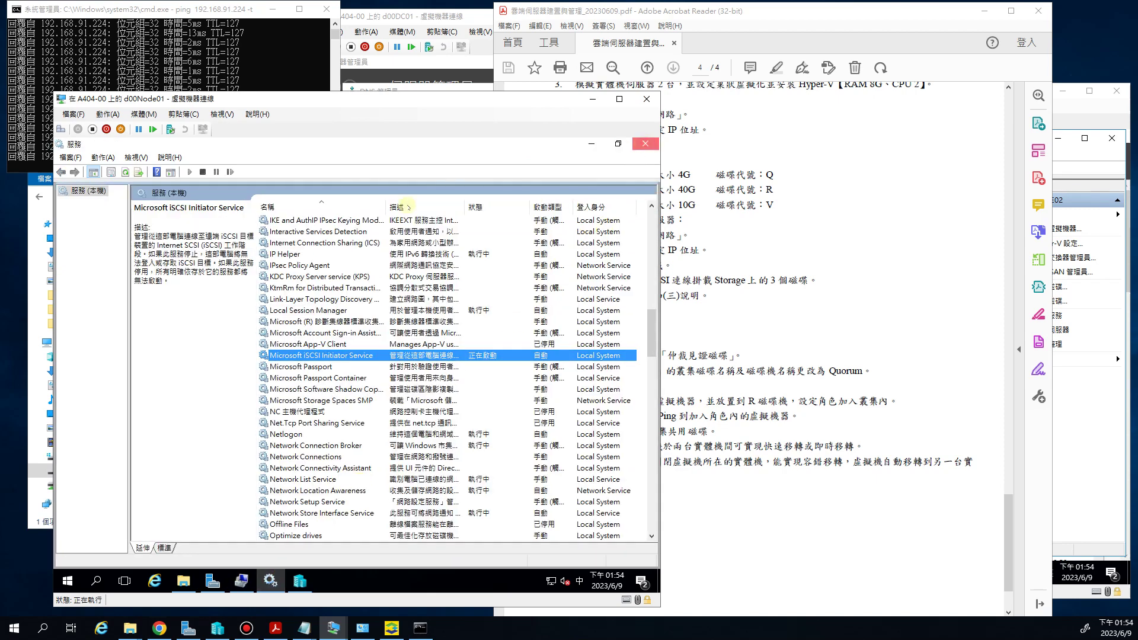
click(645, 144)
click(212, 581)
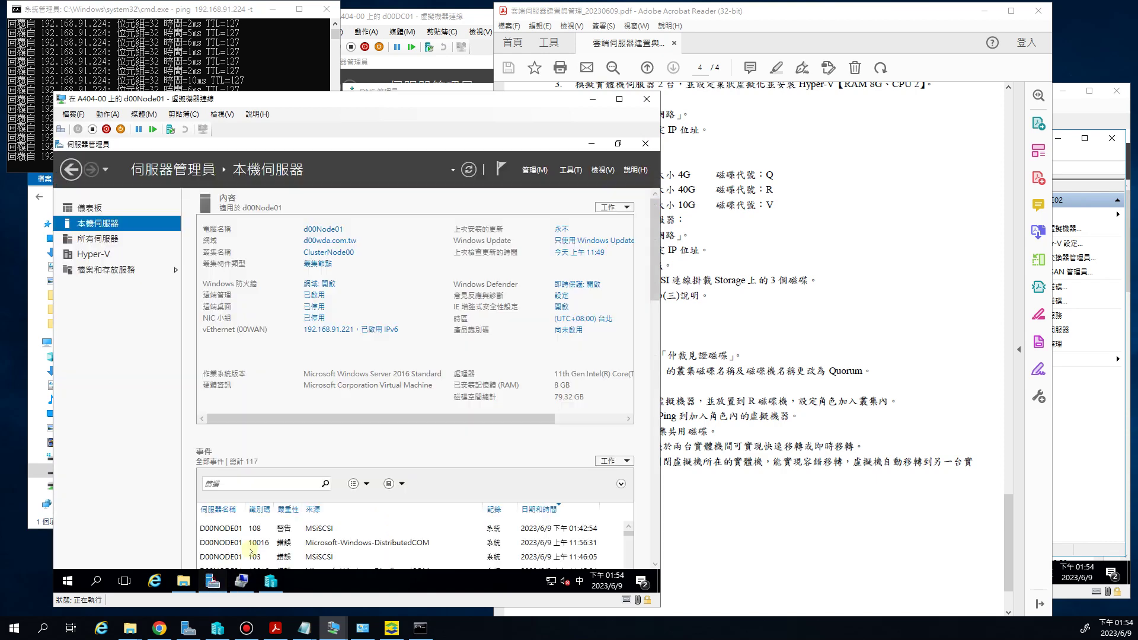
click(570, 170)
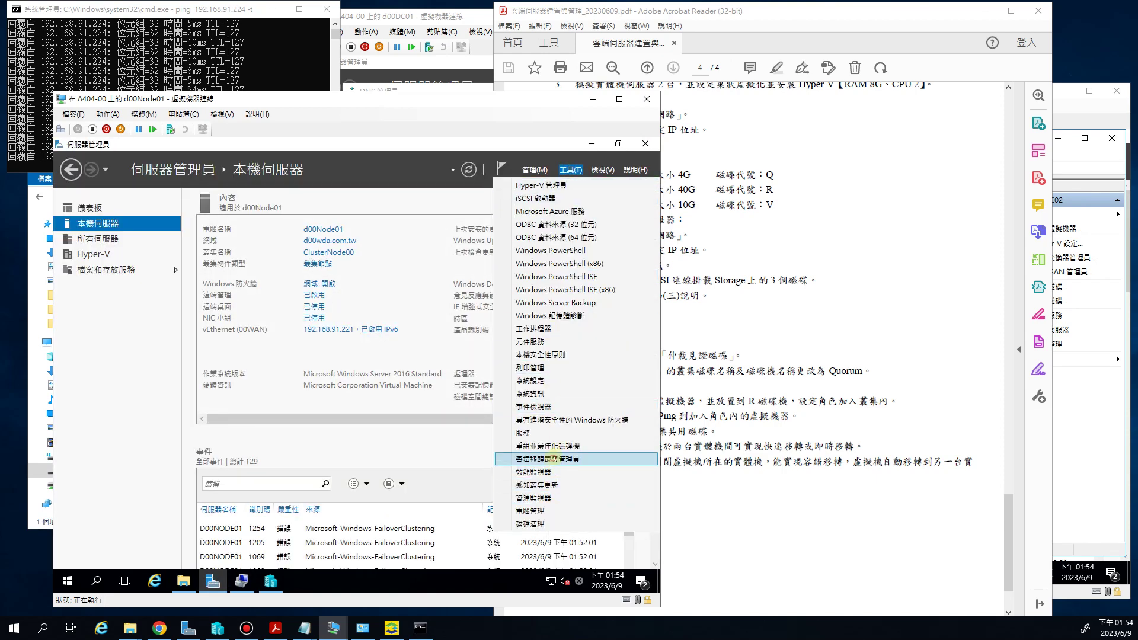
click(550, 459)
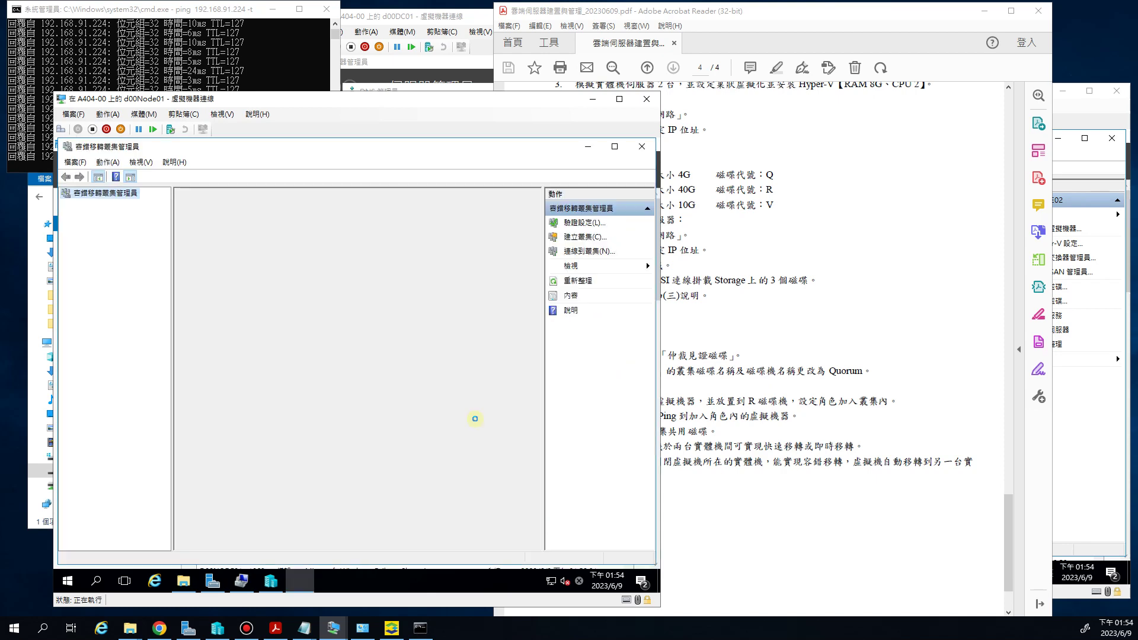
drag(723, 13, 801, 11)
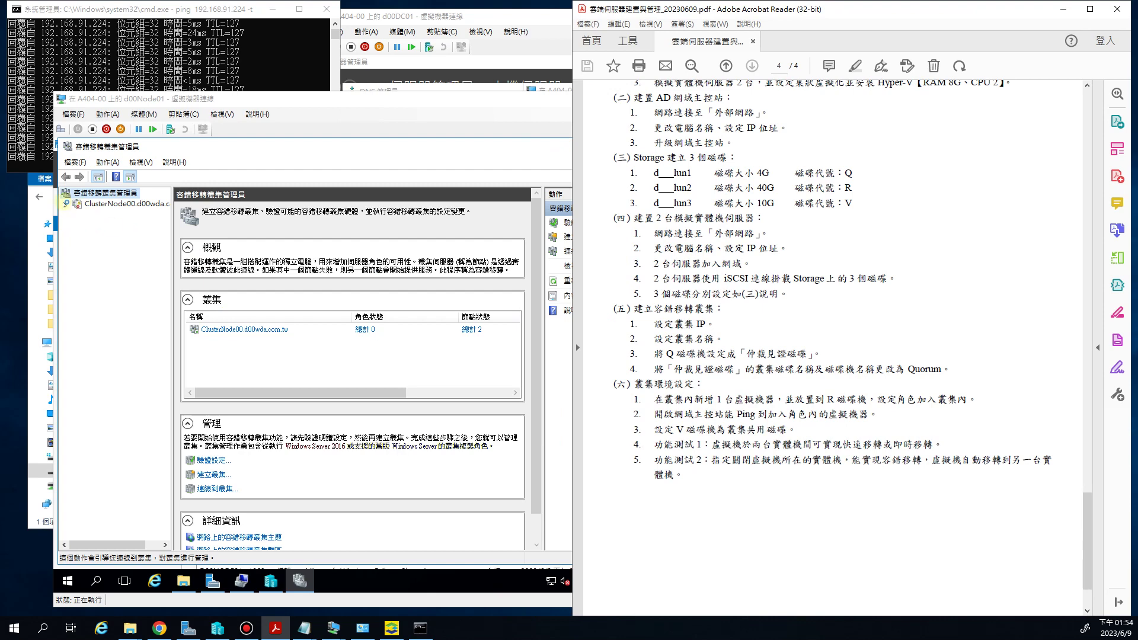
Expand ClusterNode00, review disks d00lun2, d00lun3 and the quorum disk, then show Roles
click(66, 205)
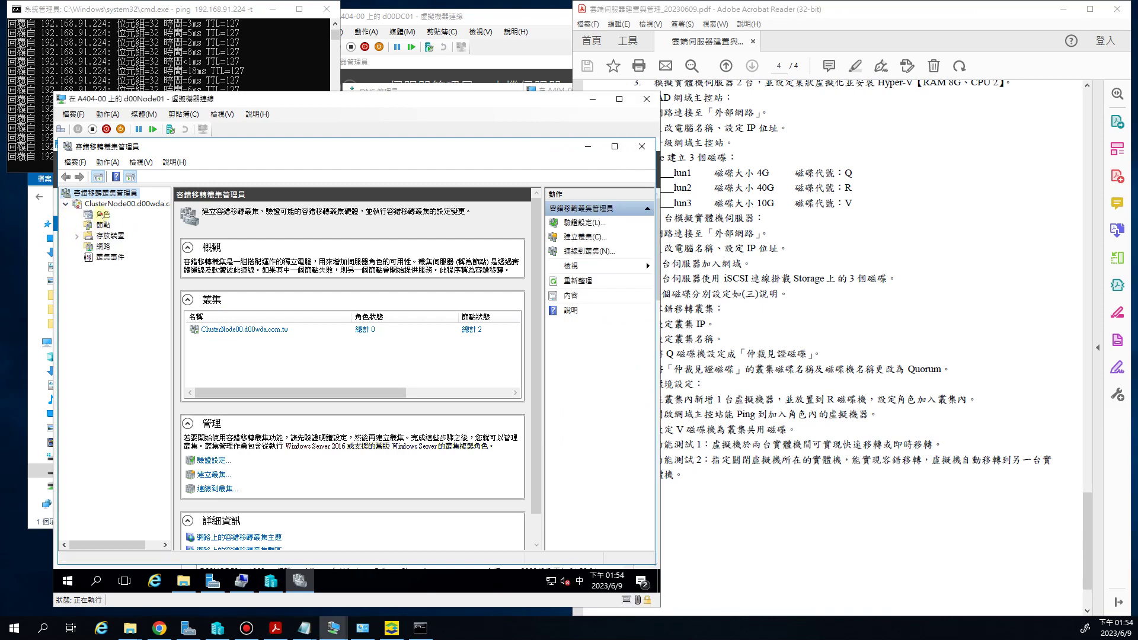
click(102, 214)
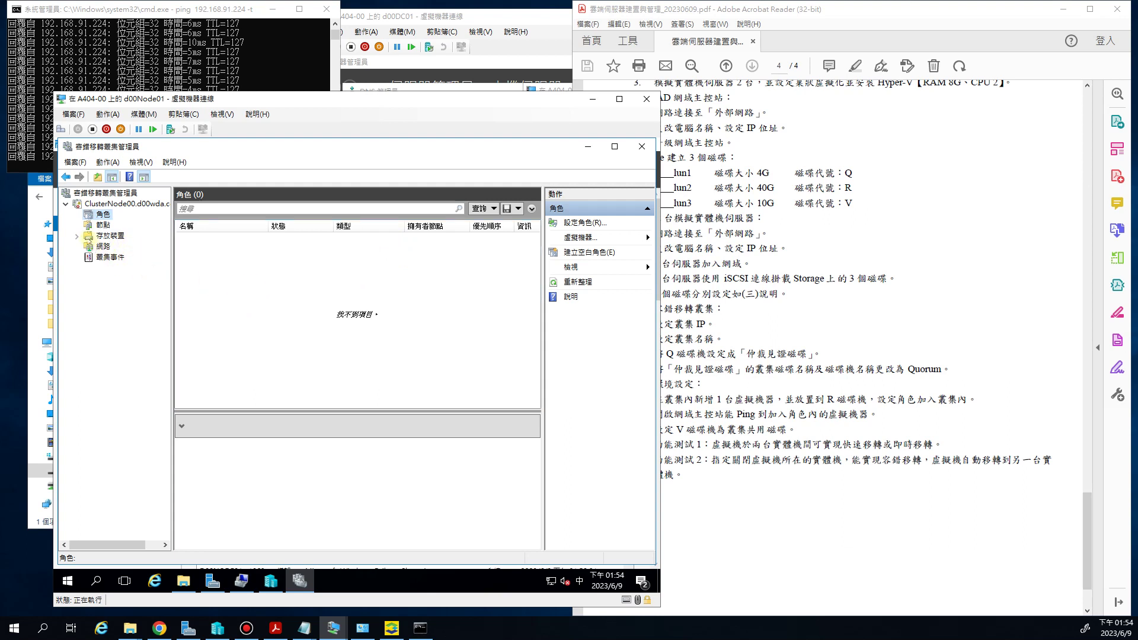
click(77, 236)
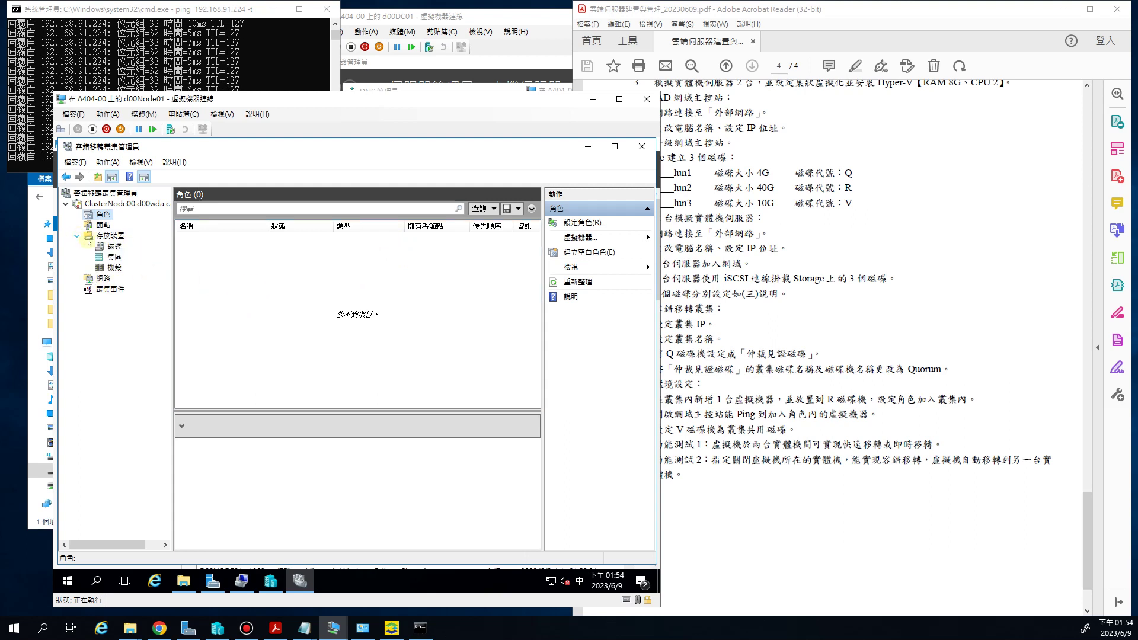
click(112, 248)
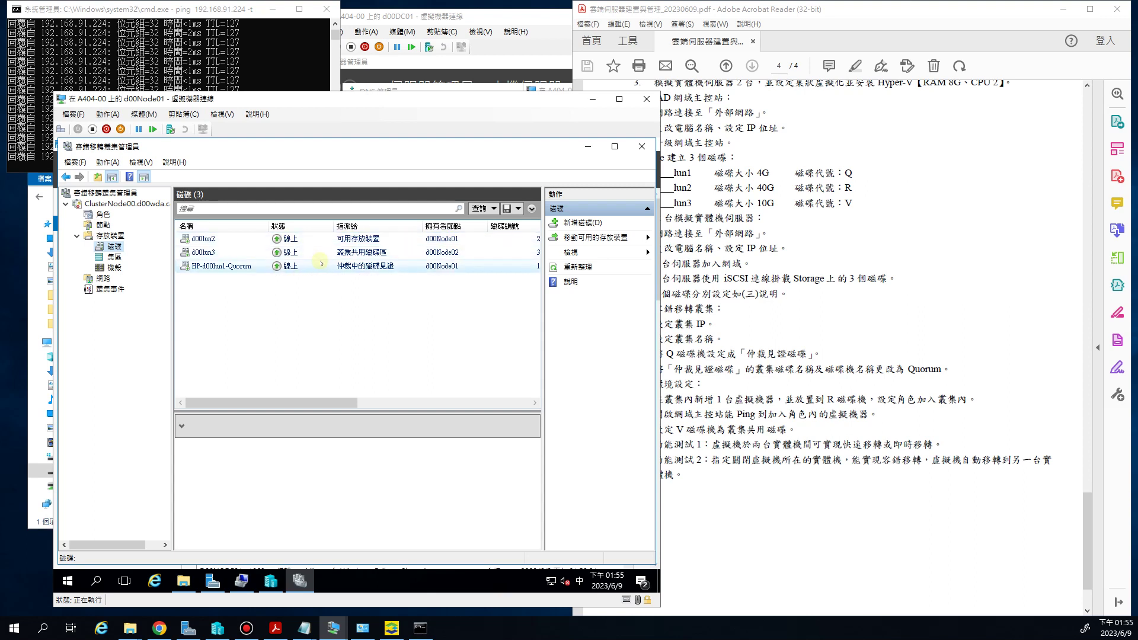
click(223, 251)
drag(306, 404, 335, 410)
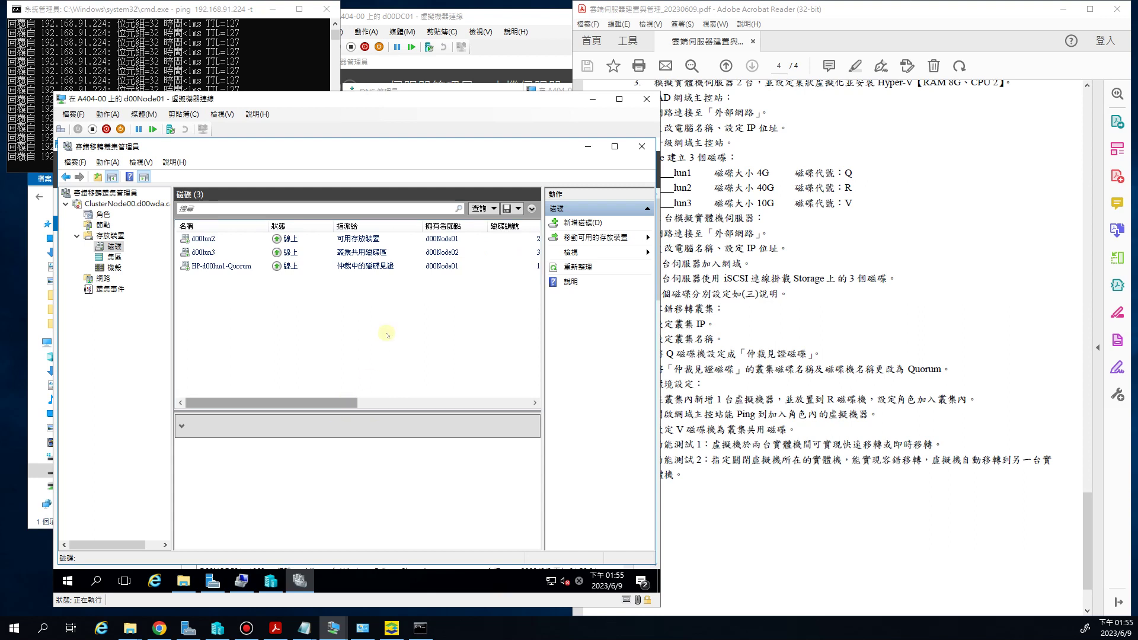
click(243, 239)
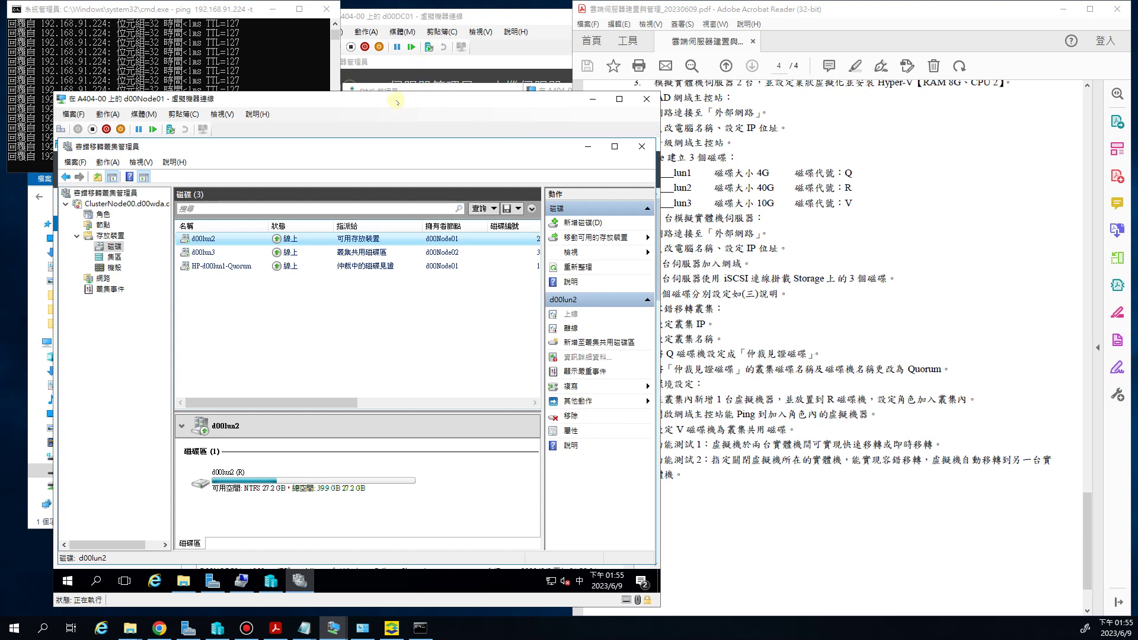
click(101, 215)
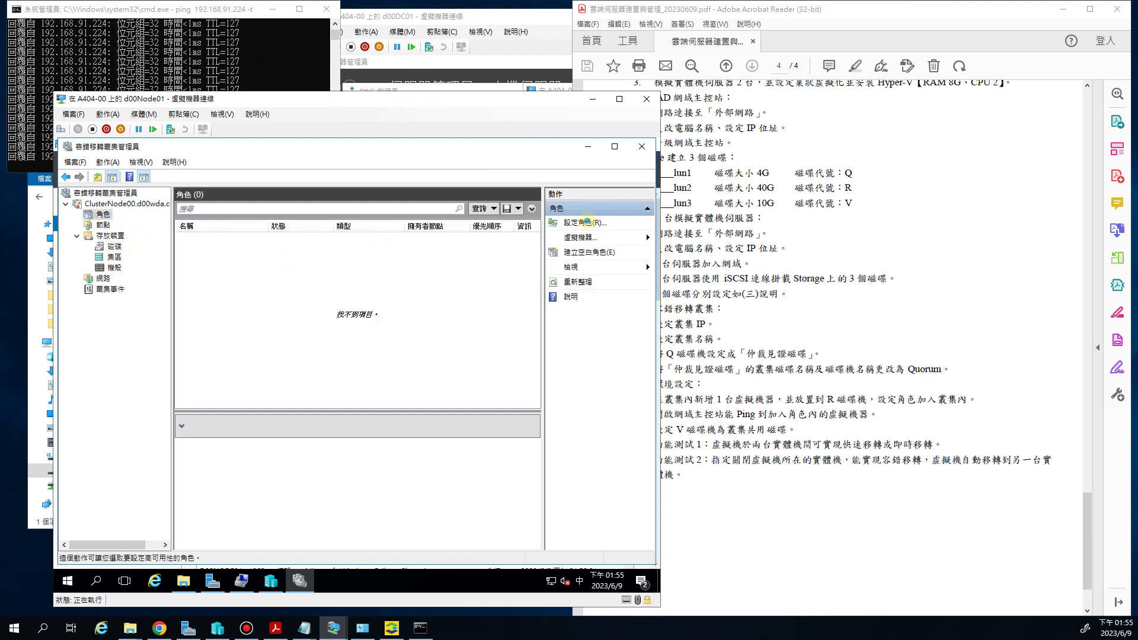
Configure a Virtual Machine role for S01 in ClusterNode00 with the High Availability wizard
click(585, 221)
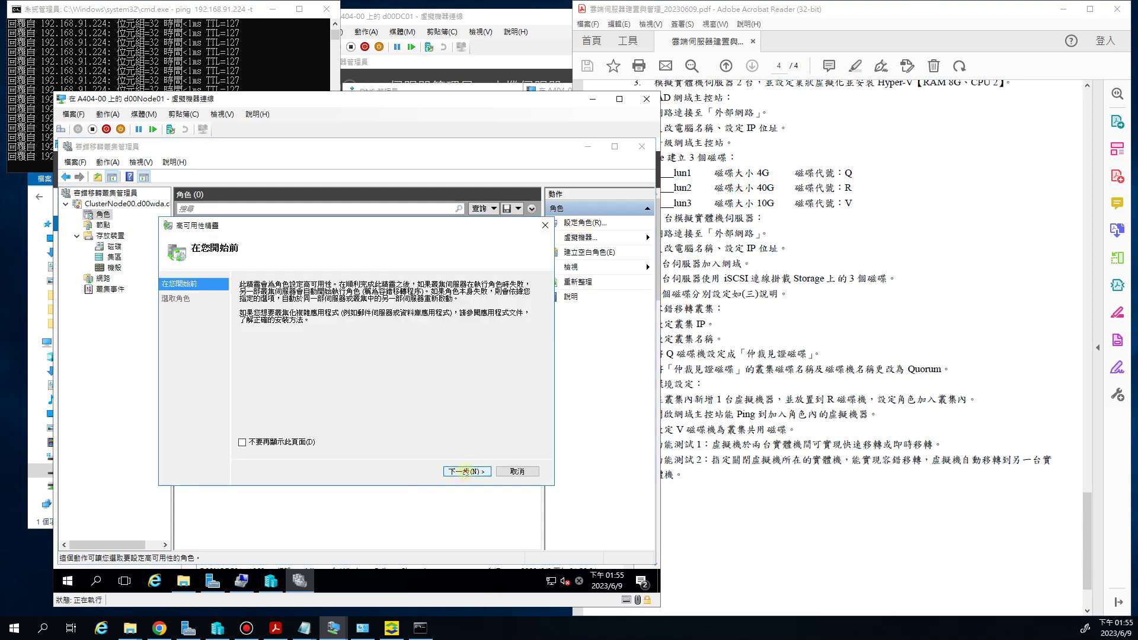
click(467, 472)
scroll(270, 397, down, 2)
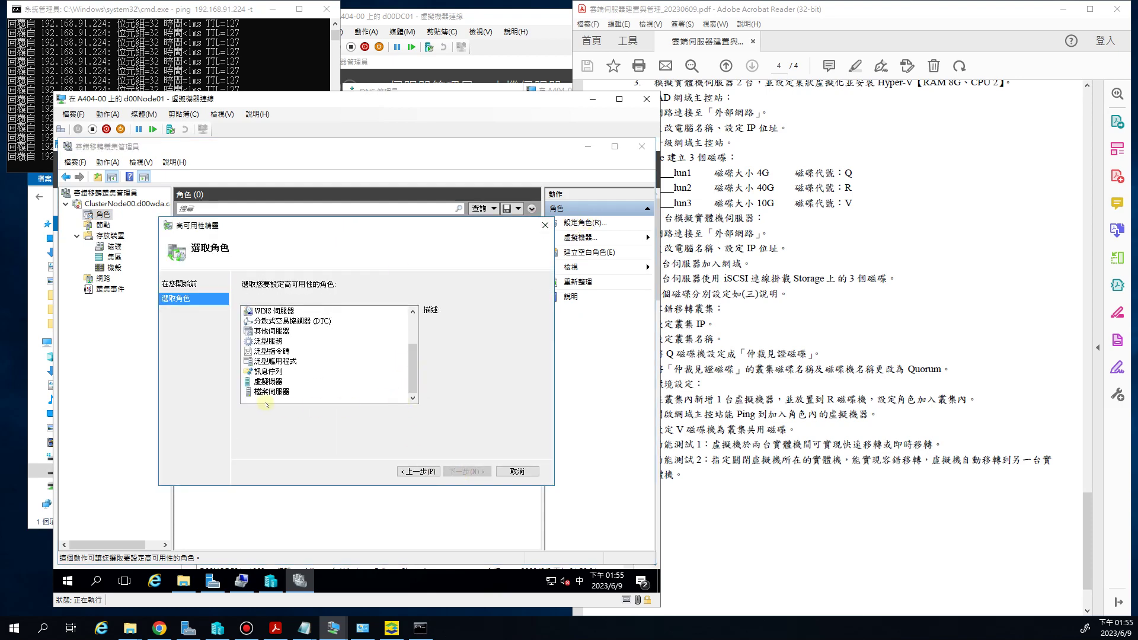
click(268, 381)
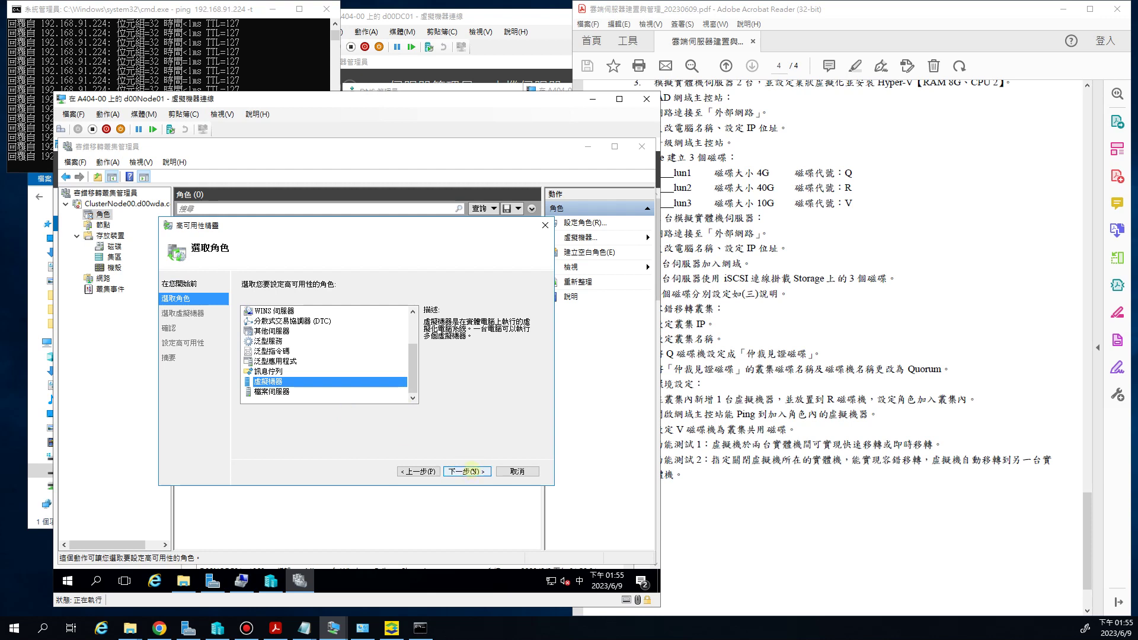
click(469, 471)
click(245, 318)
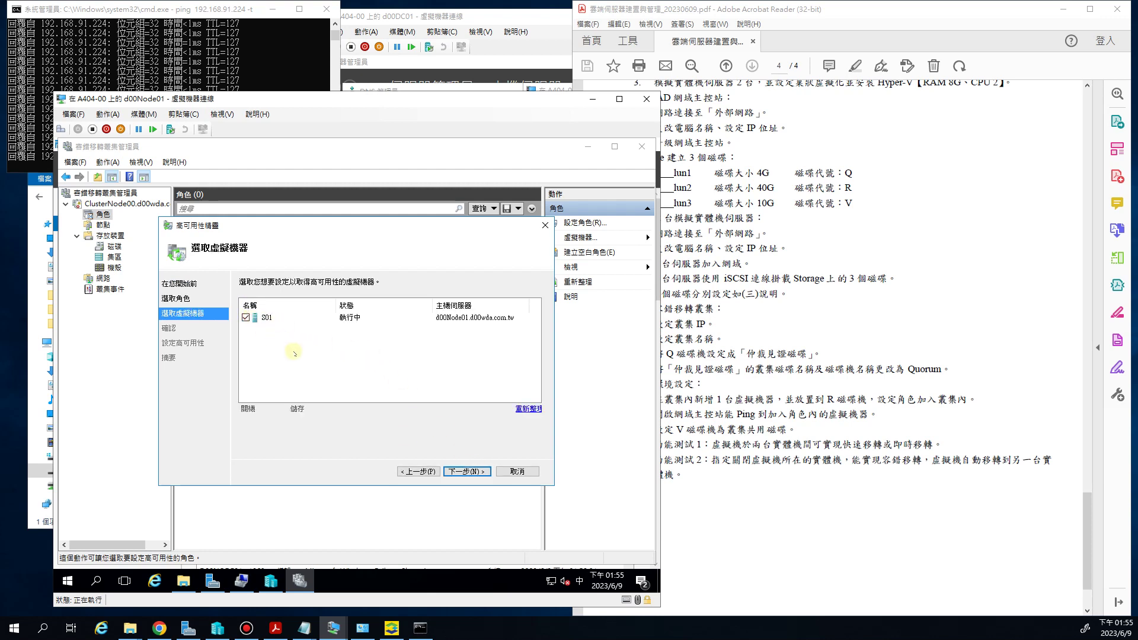
click(468, 472)
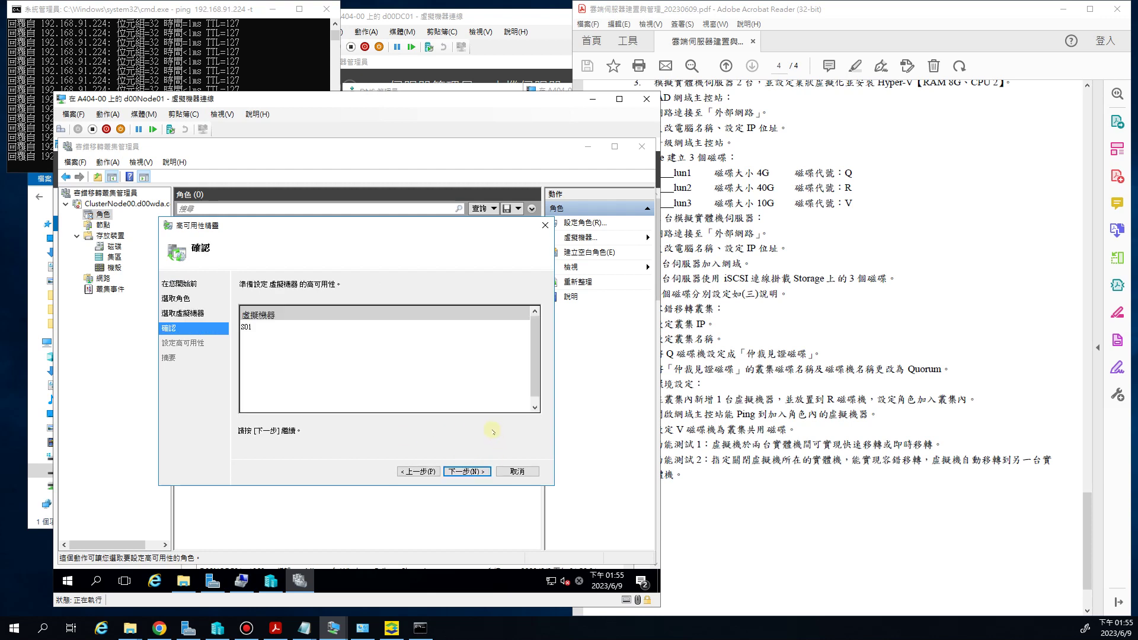
click(477, 471)
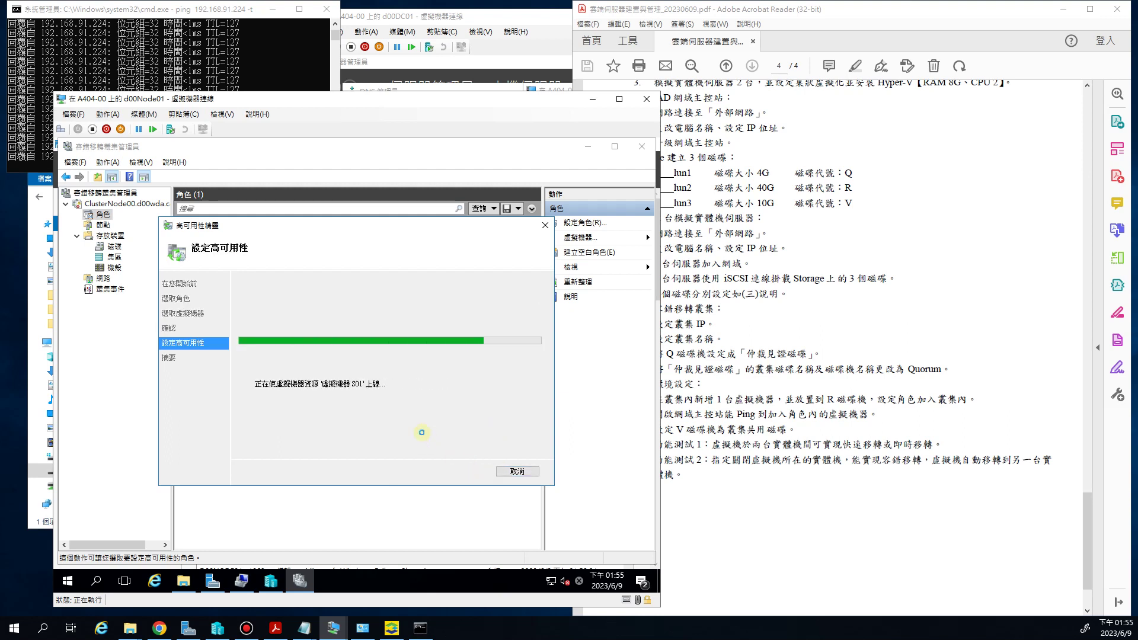
click(517, 471)
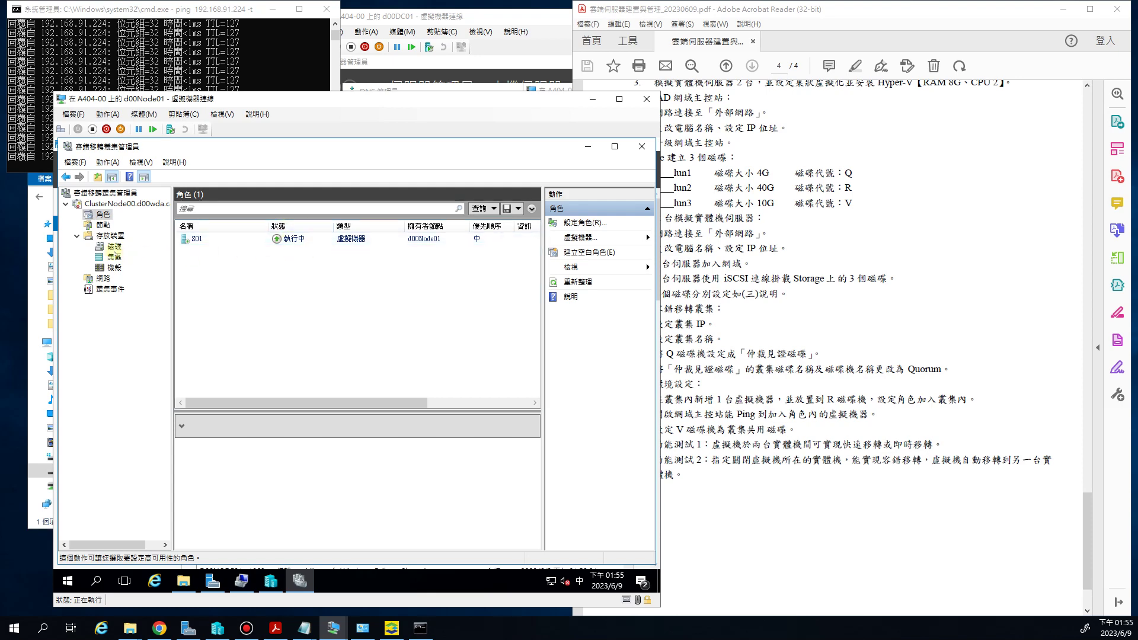
click(113, 246)
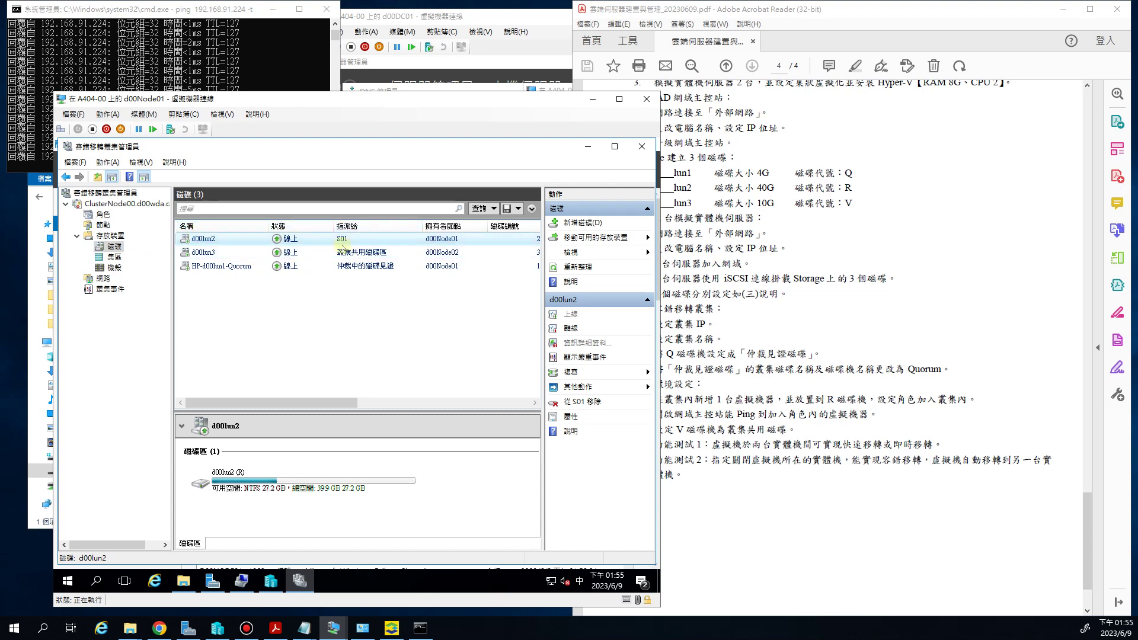
Check d00lun2 is assigned to S01, highlight the PDF's live migration test step, and select S01
click(374, 240)
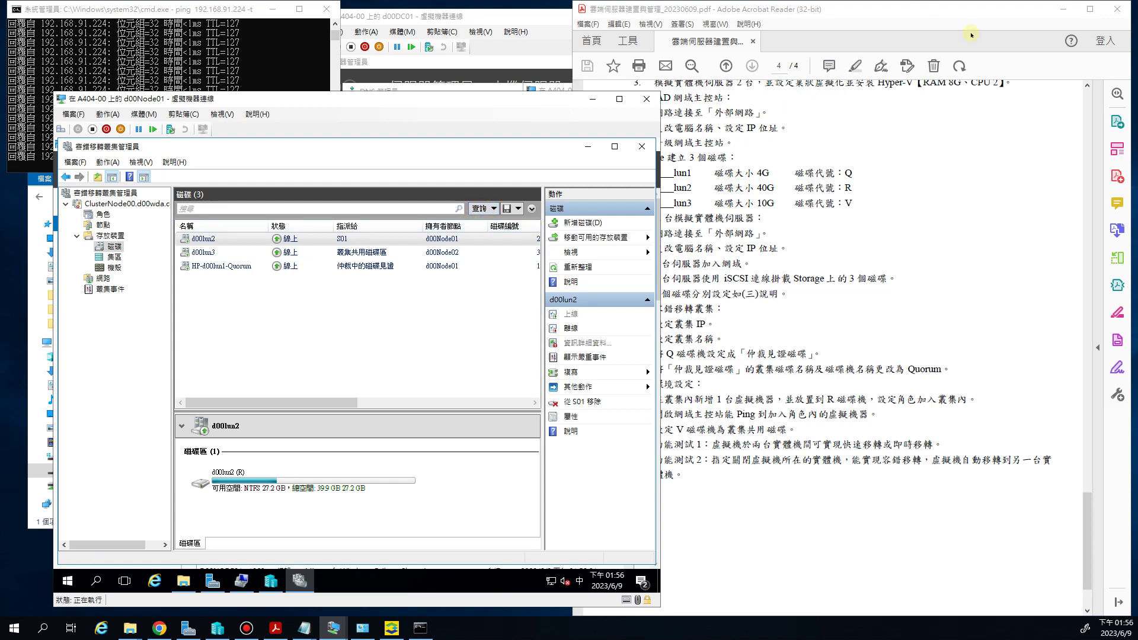
click(1063, 8)
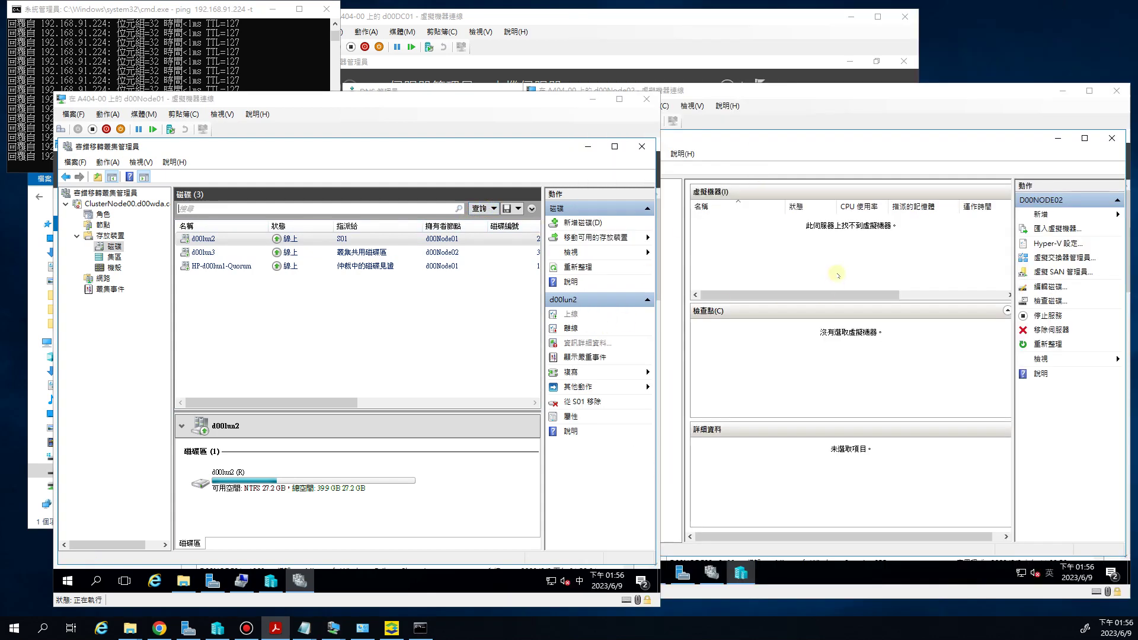
click(275, 628)
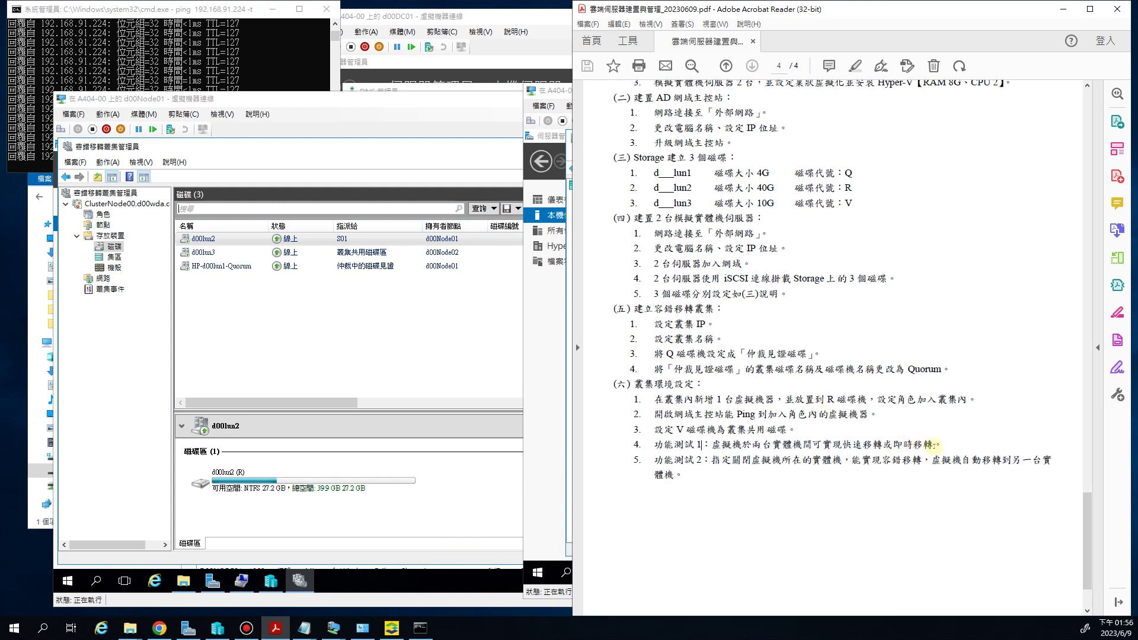
drag(701, 444, 937, 445)
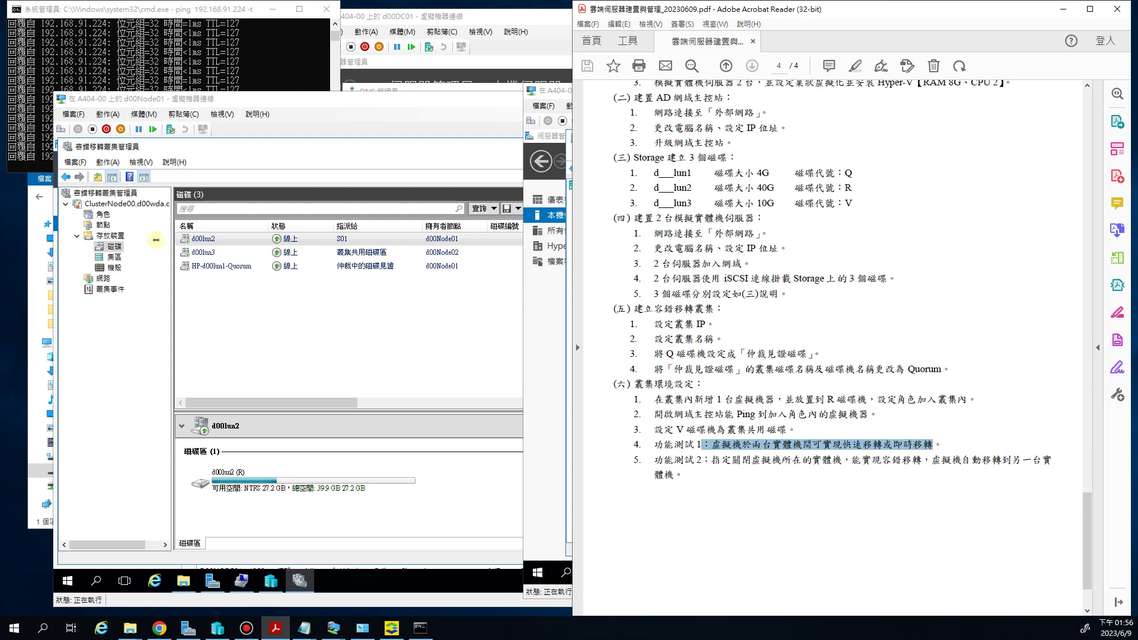
click(102, 214)
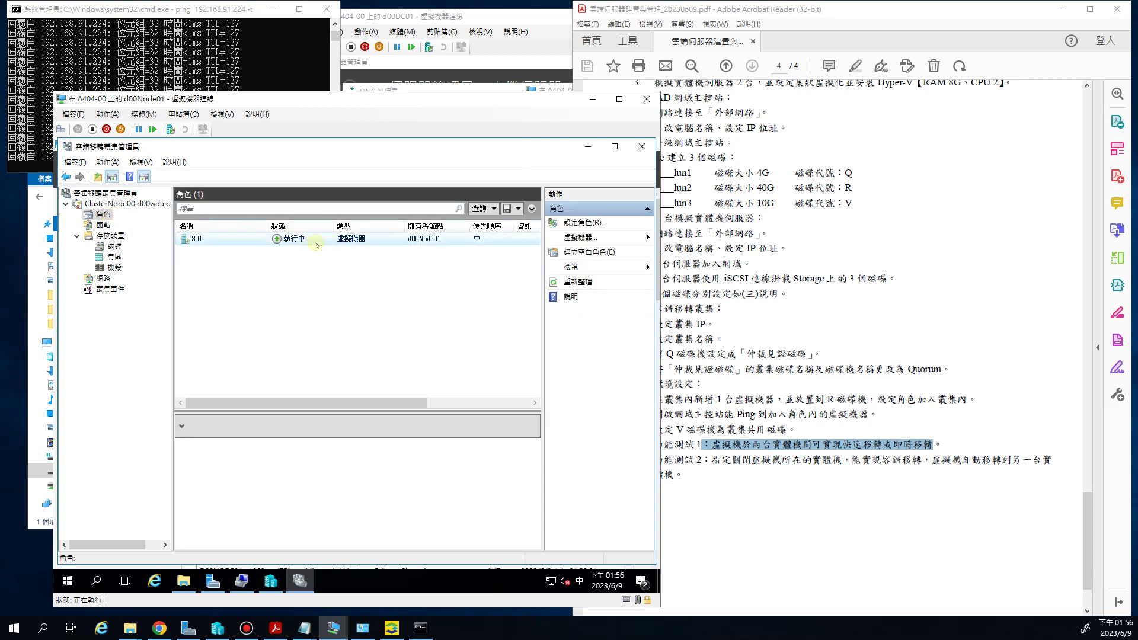
click(1063, 11)
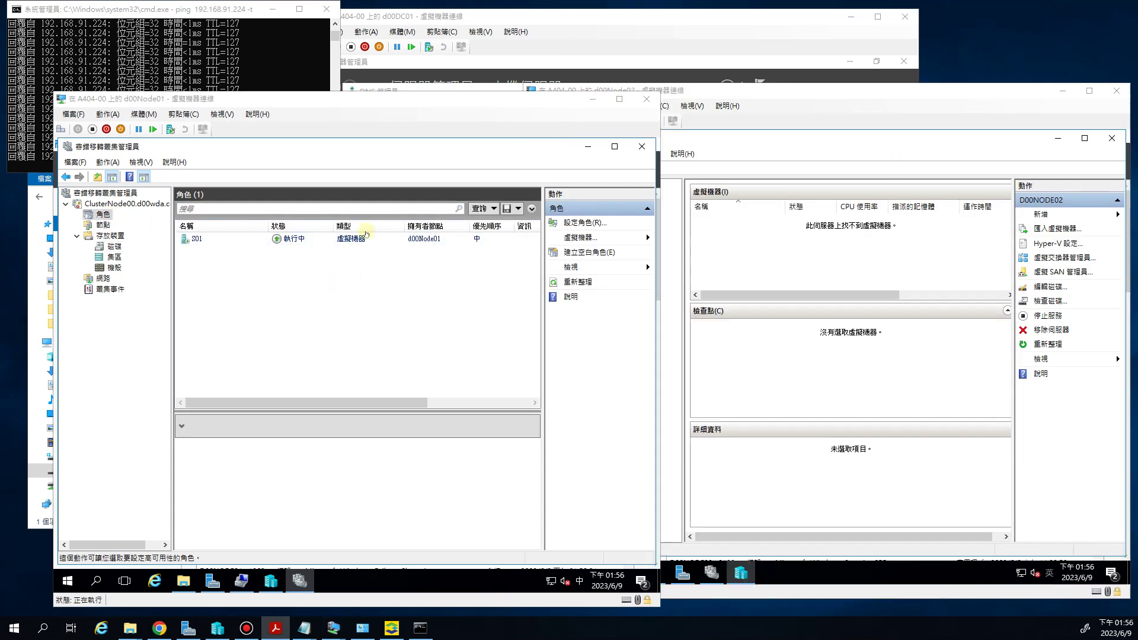
click(219, 239)
Live-migrate S01 to d00Node02 via Move > Live Migration > Select Node
right_click(229, 239)
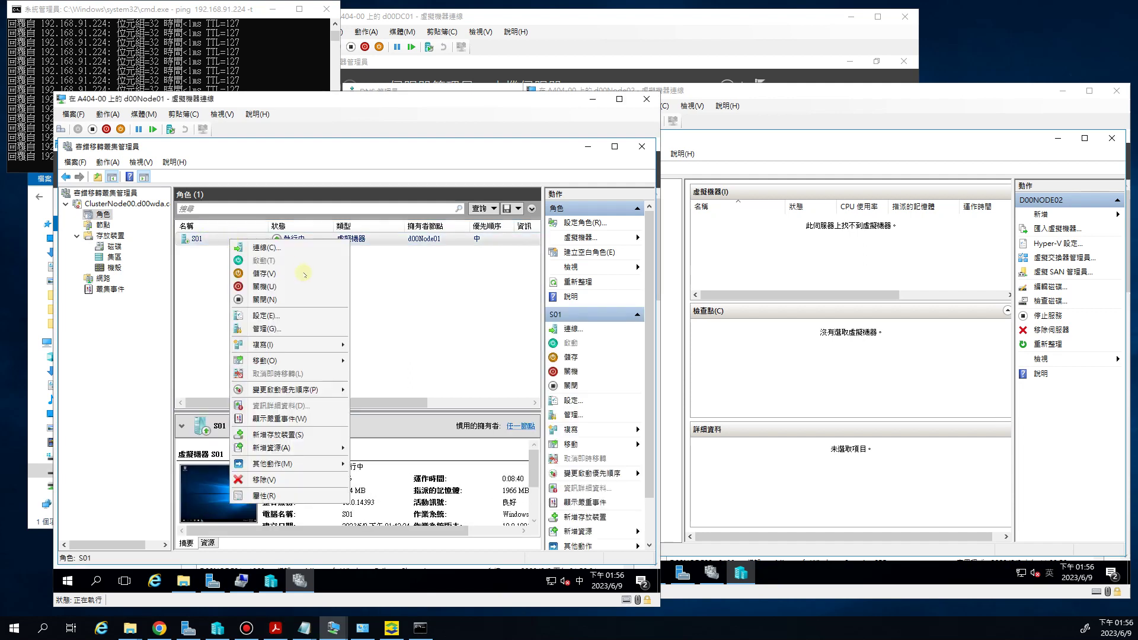
mouse_move(296, 360)
mouse_move(377, 363)
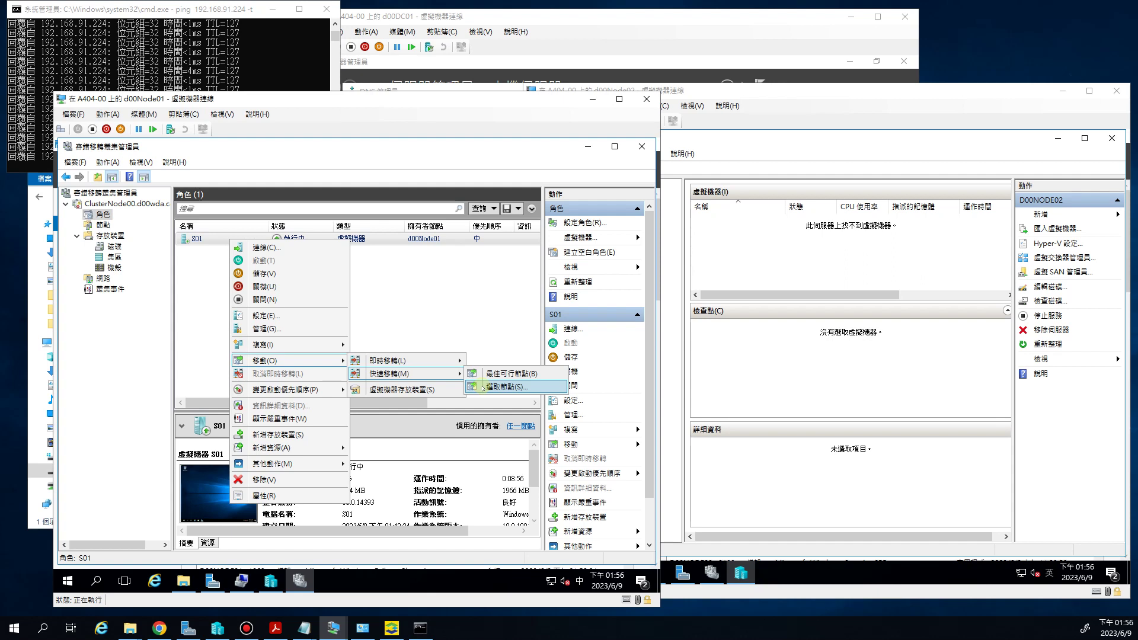
mouse_move(436, 360)
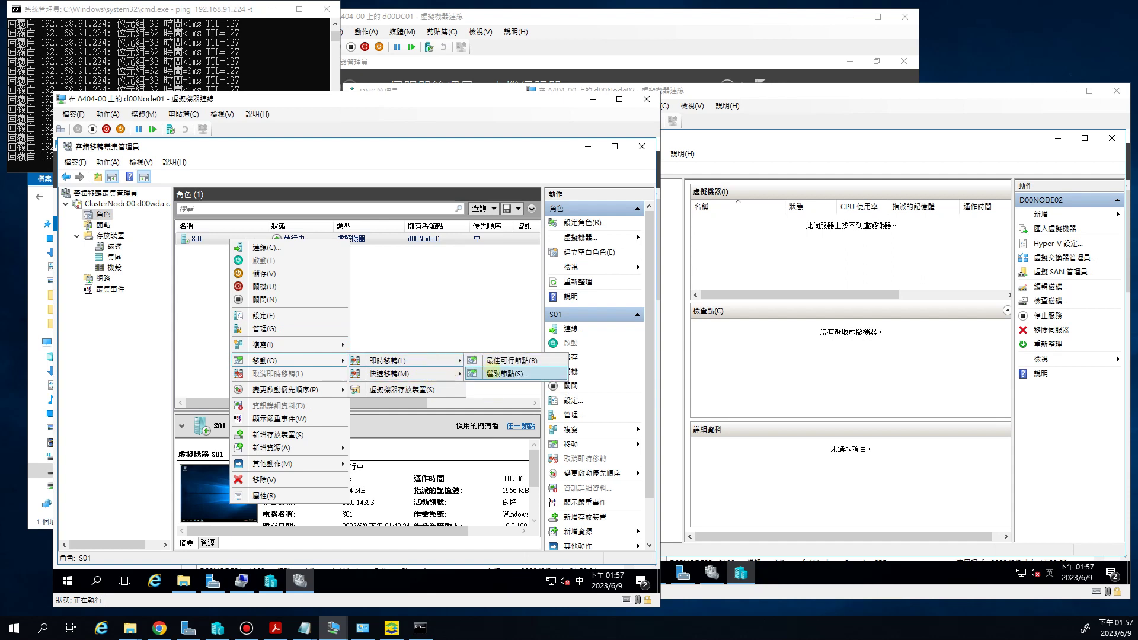
click(496, 374)
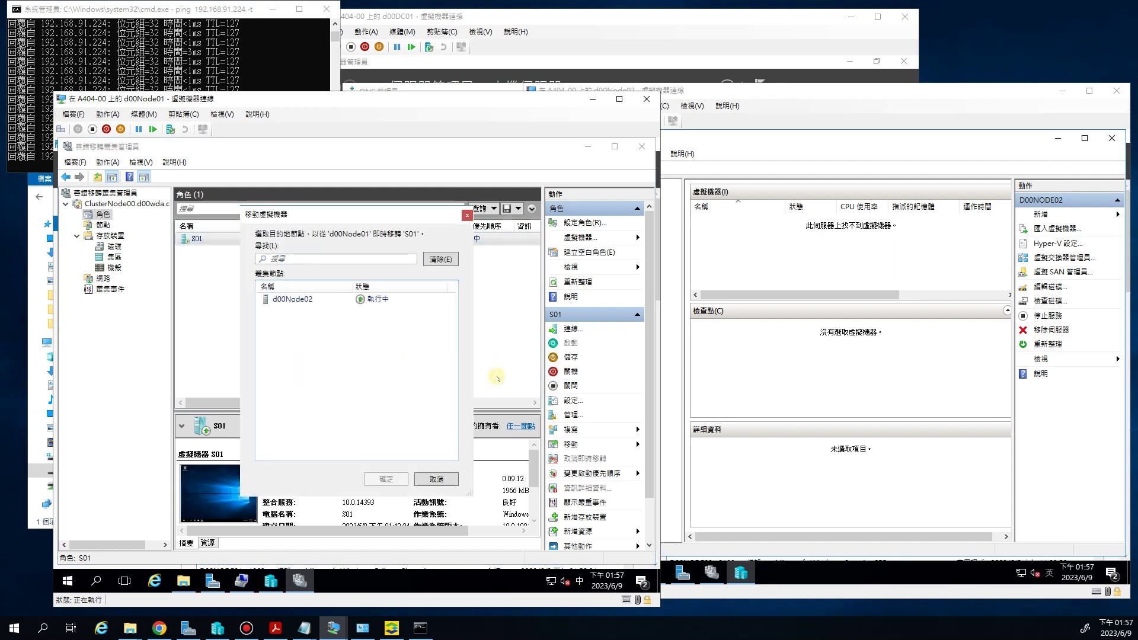
click(311, 301)
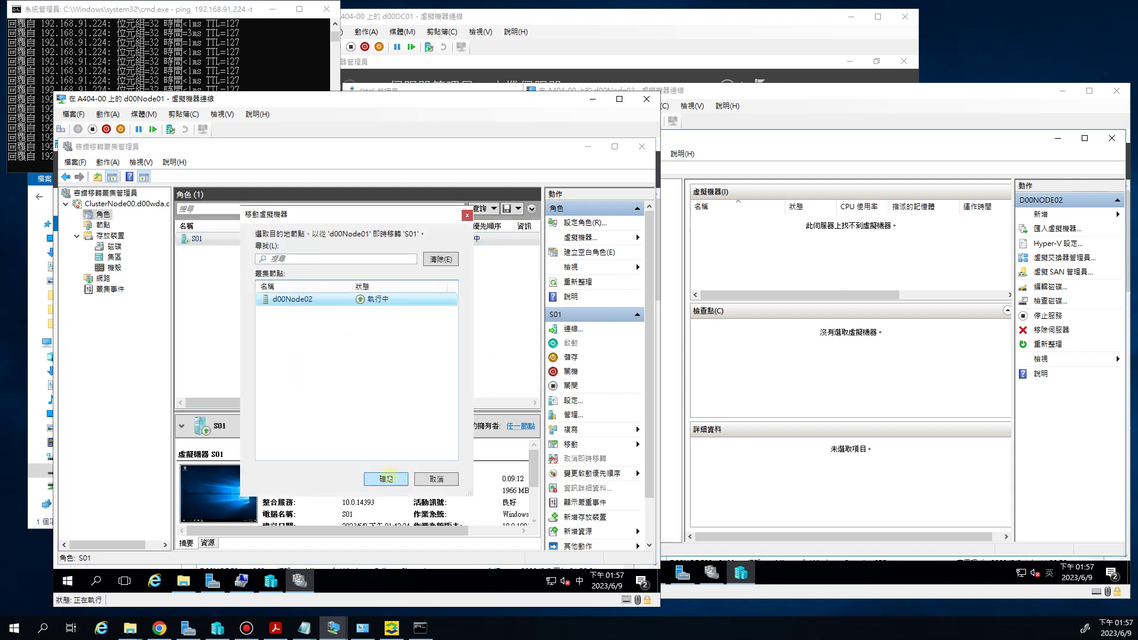
click(386, 479)
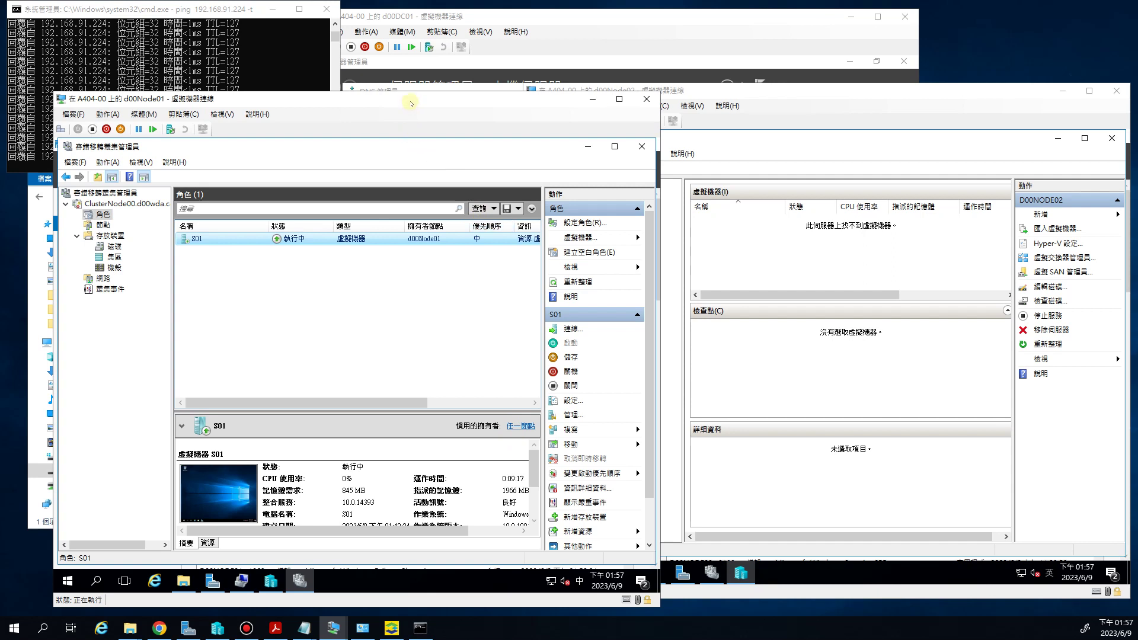
drag(410, 102, 443, 133)
Stop the host ping (0% loss) and restart the continuous ping to 192.168.91.224
drag(456, 434, 372, 444)
scroll(497, 433, right, 2)
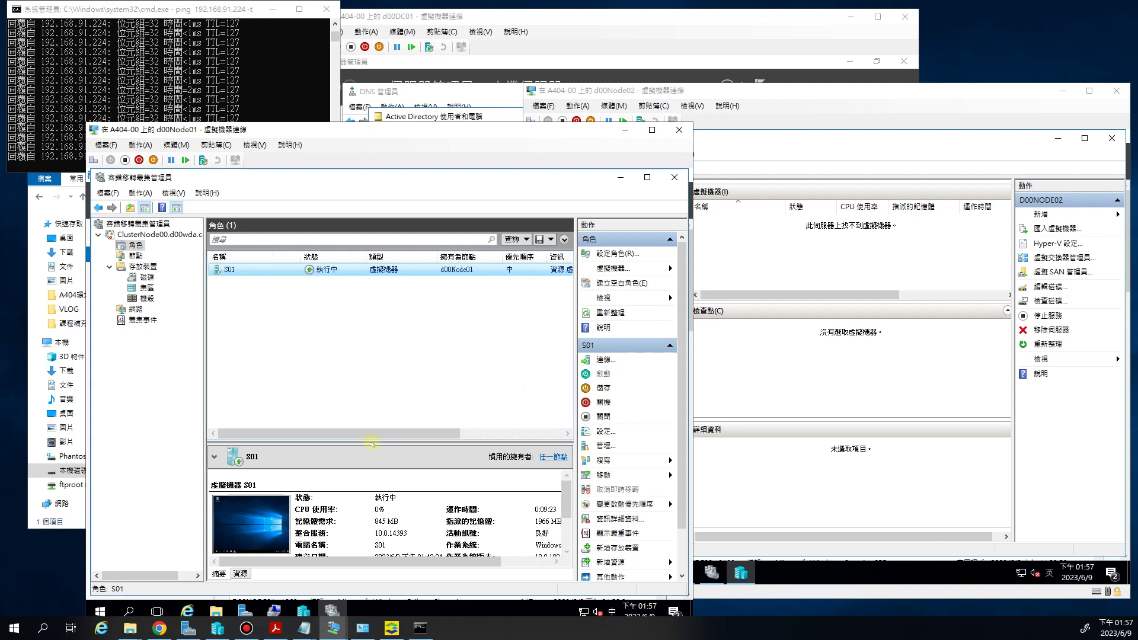
click(270, 86)
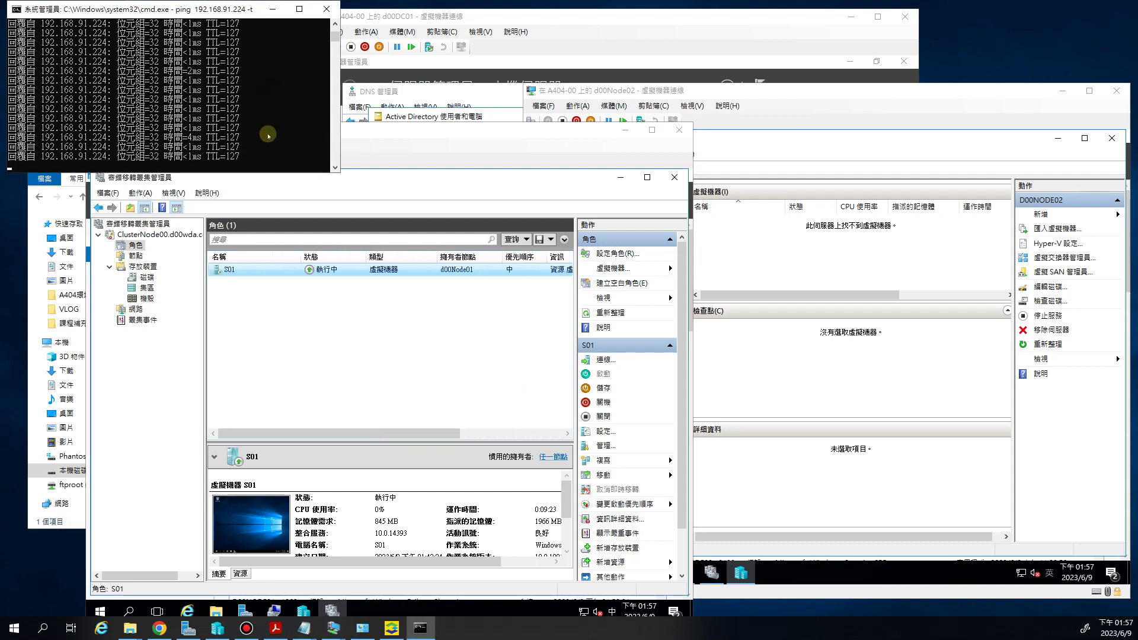
key(ctrl+c)
key(Up)
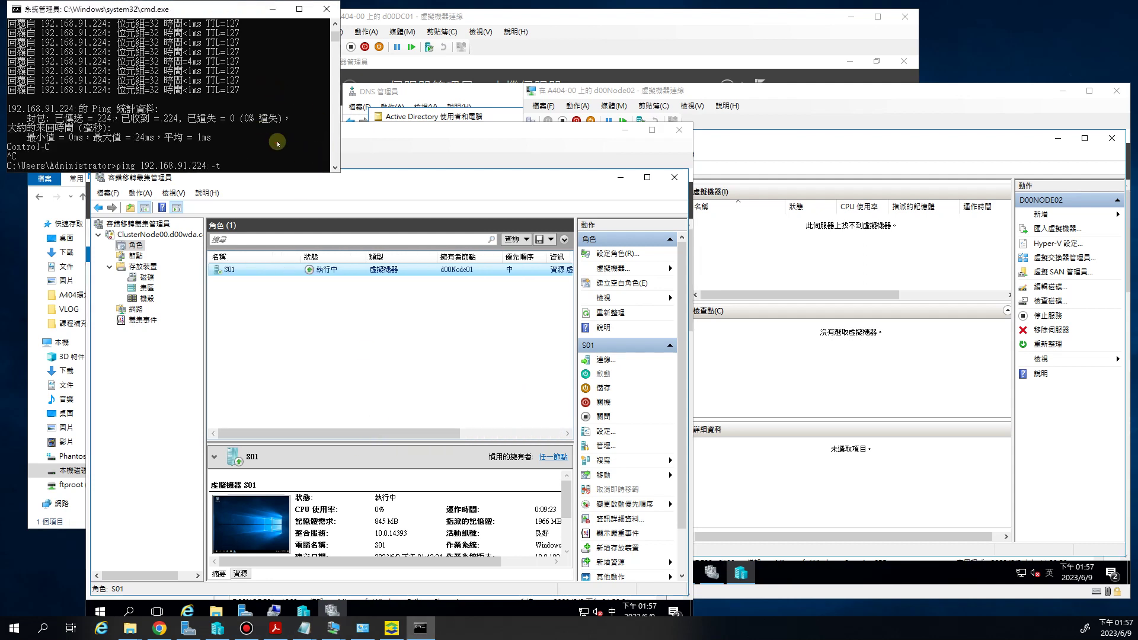
key(Return)
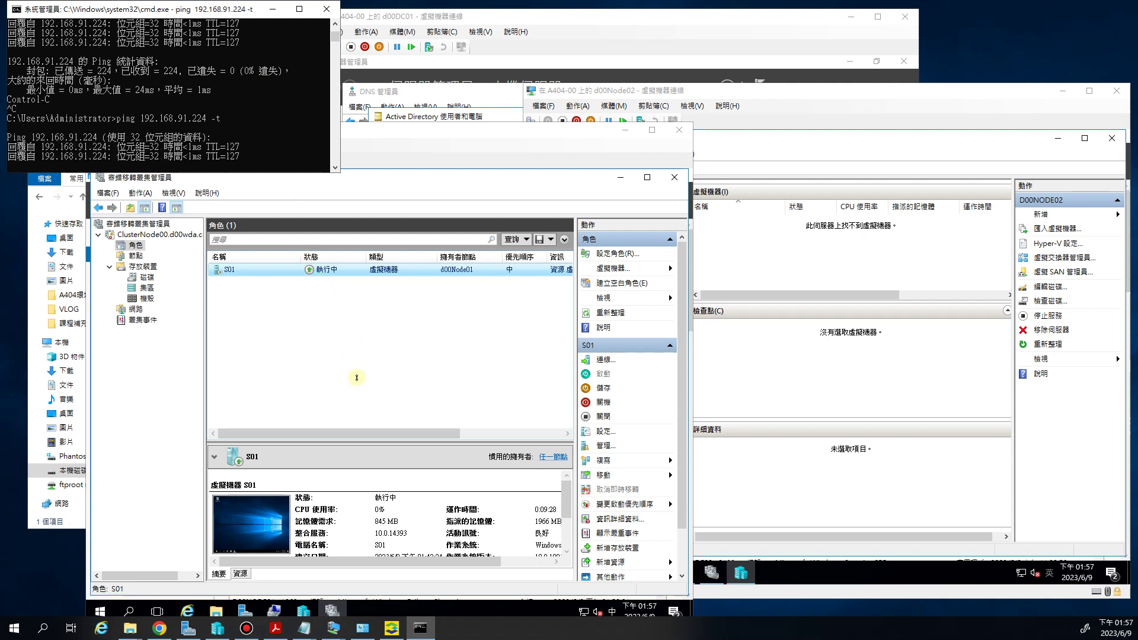
click(395, 170)
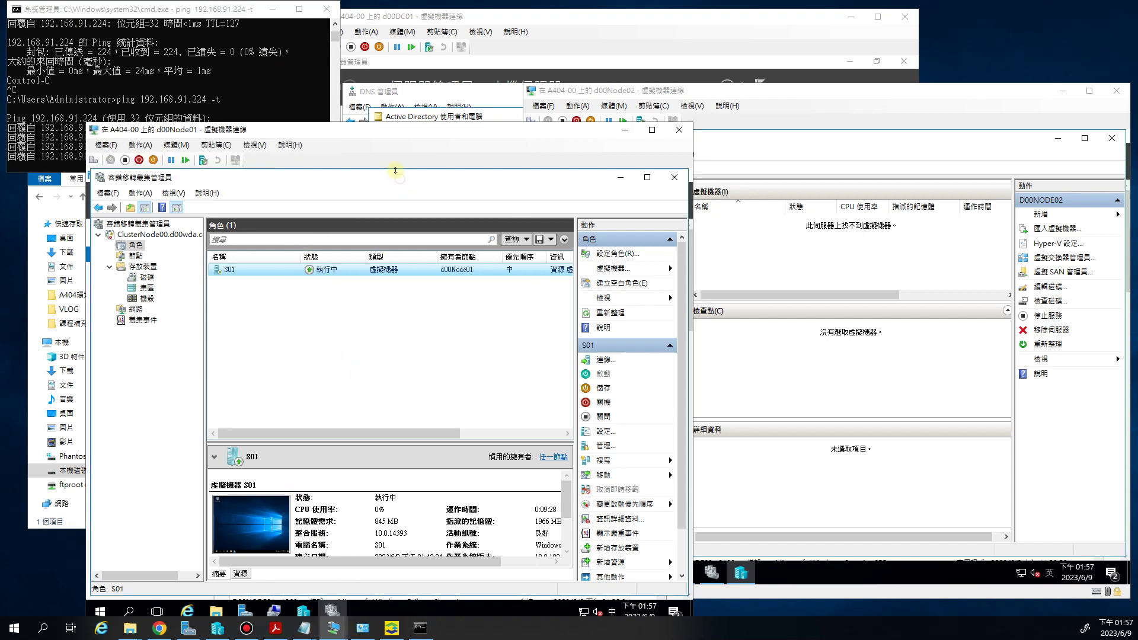
drag(395, 132, 399, 100)
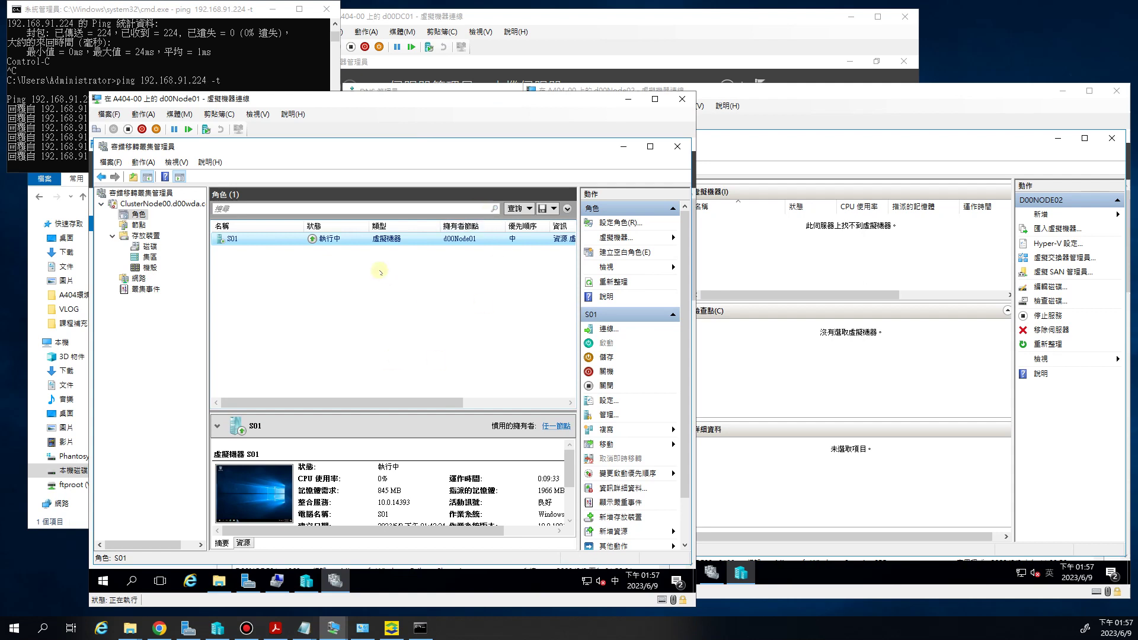
Quick-migrate the S01 role so it runs on owner node d00Node02
right_click(259, 241)
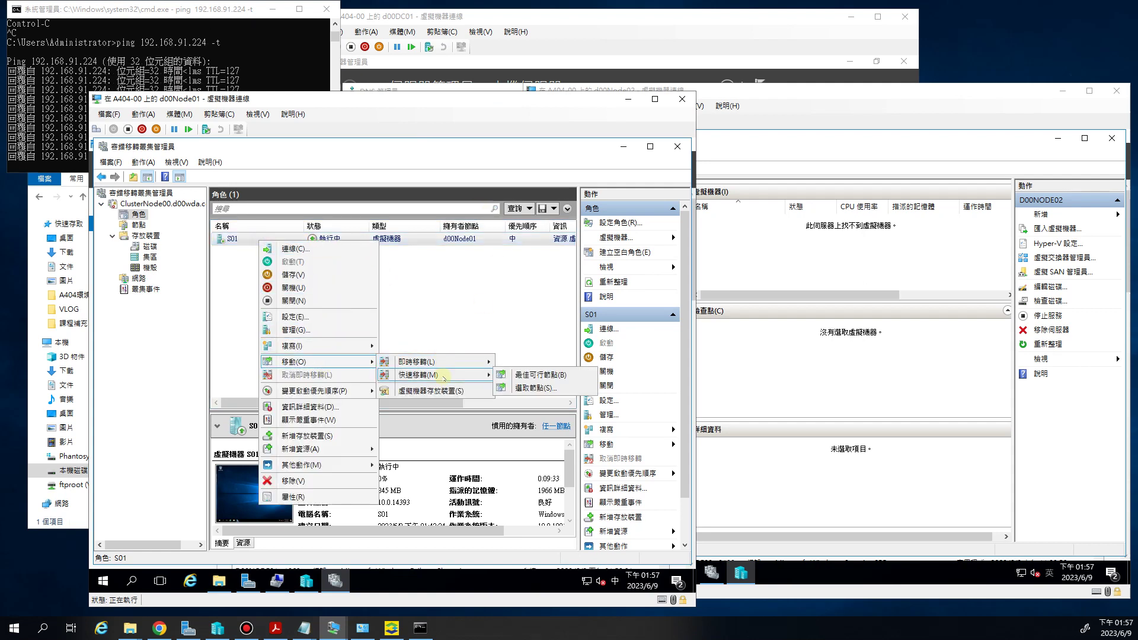
click(534, 387)
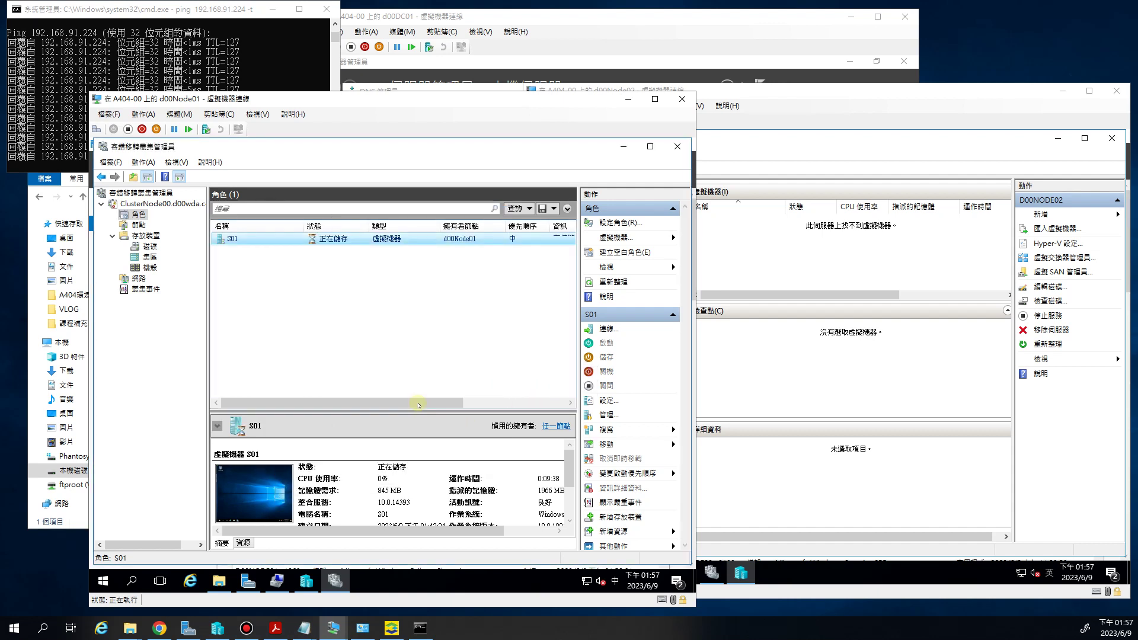
click(468, 403)
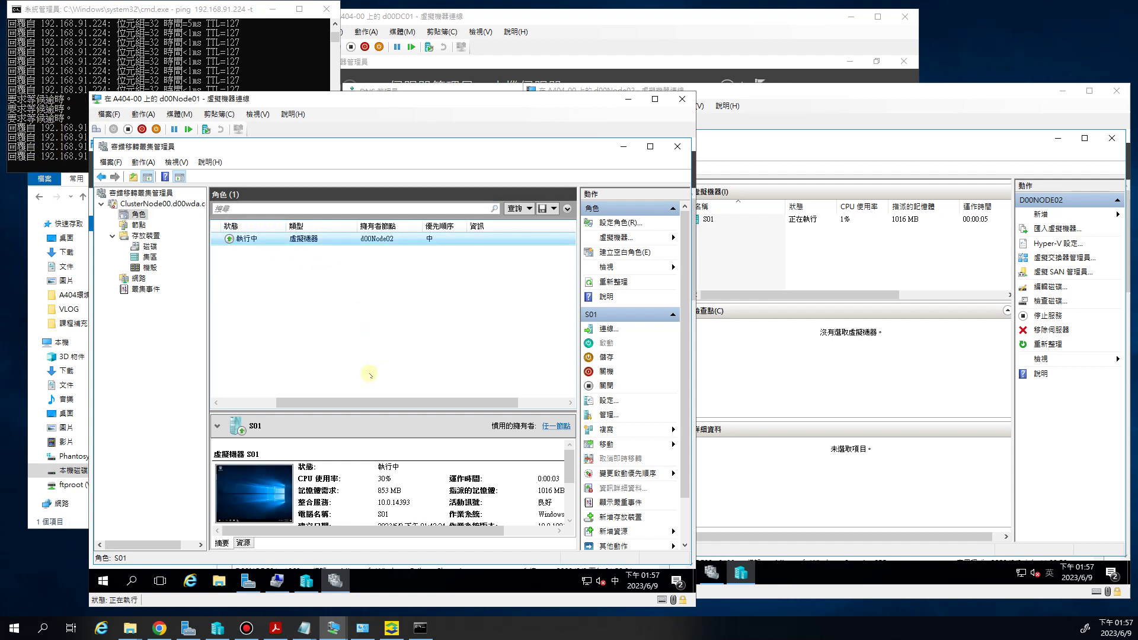
drag(367, 405, 329, 405)
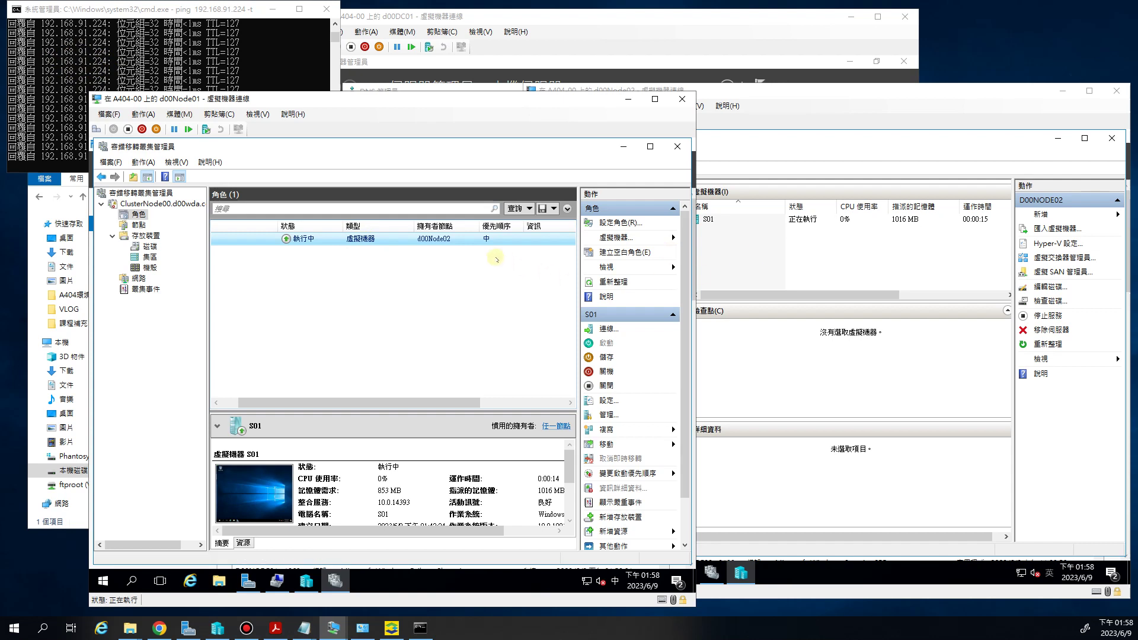
click(726, 224)
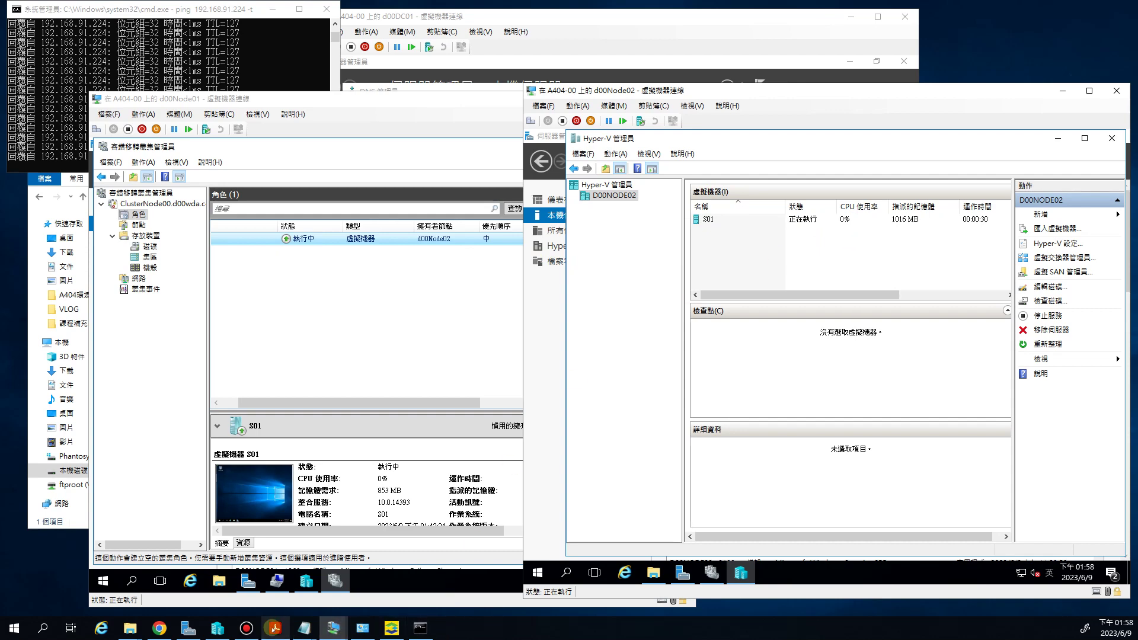
Highlight functional test 2 in the PDF and confirm S01 is running in d00Node02's Hyper-V Manager
click(276, 628)
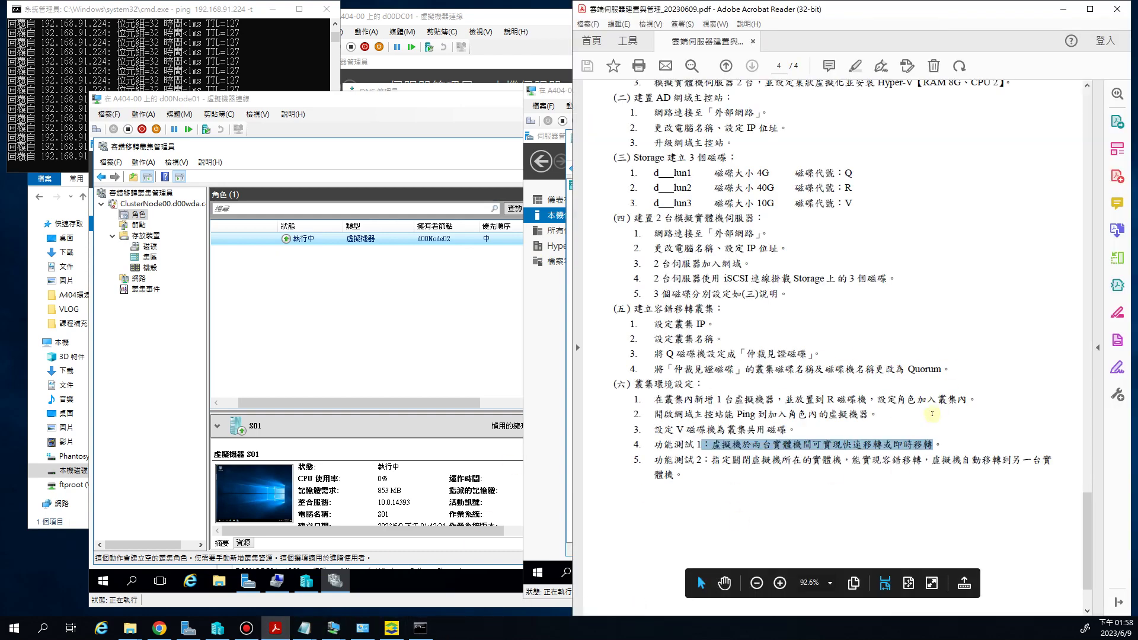
drag(822, 461, 982, 463)
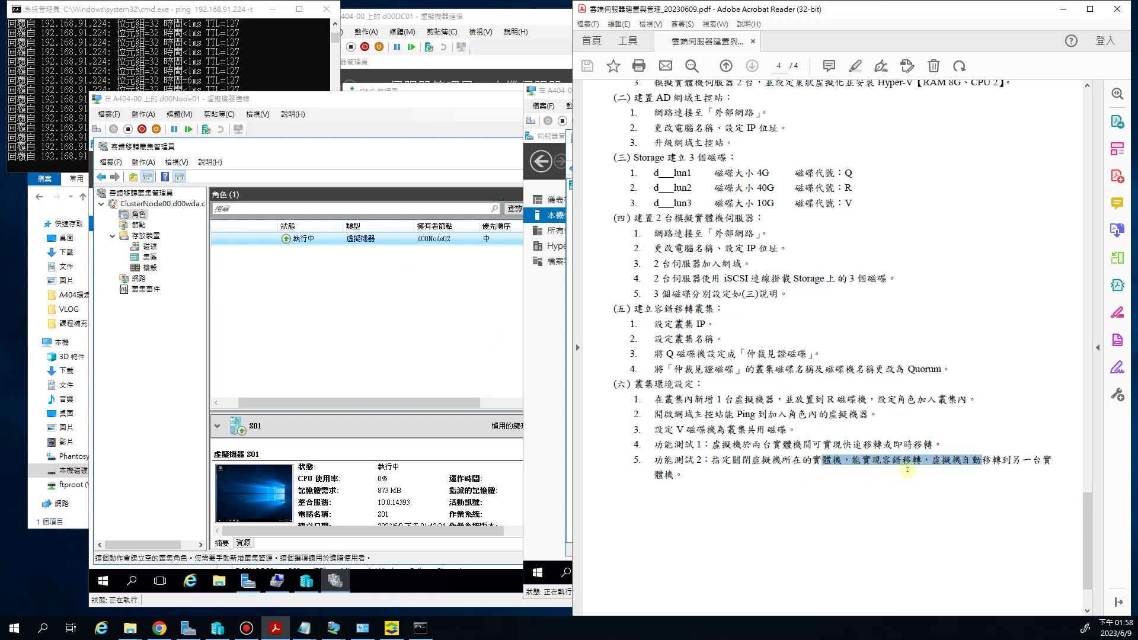
click(418, 349)
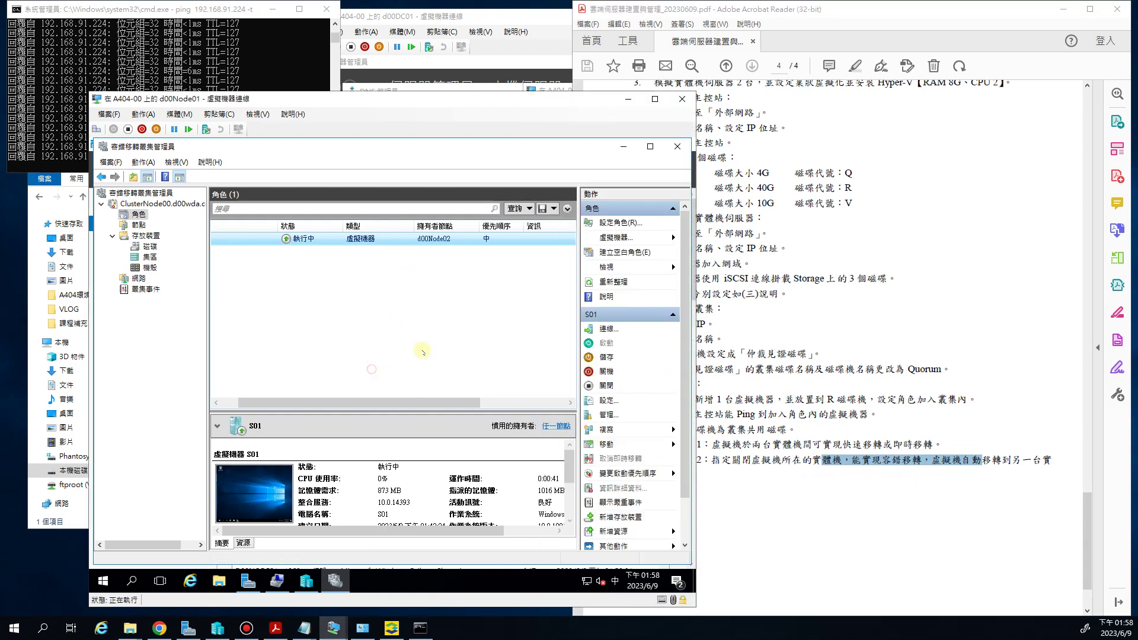
click(438, 240)
click(1063, 9)
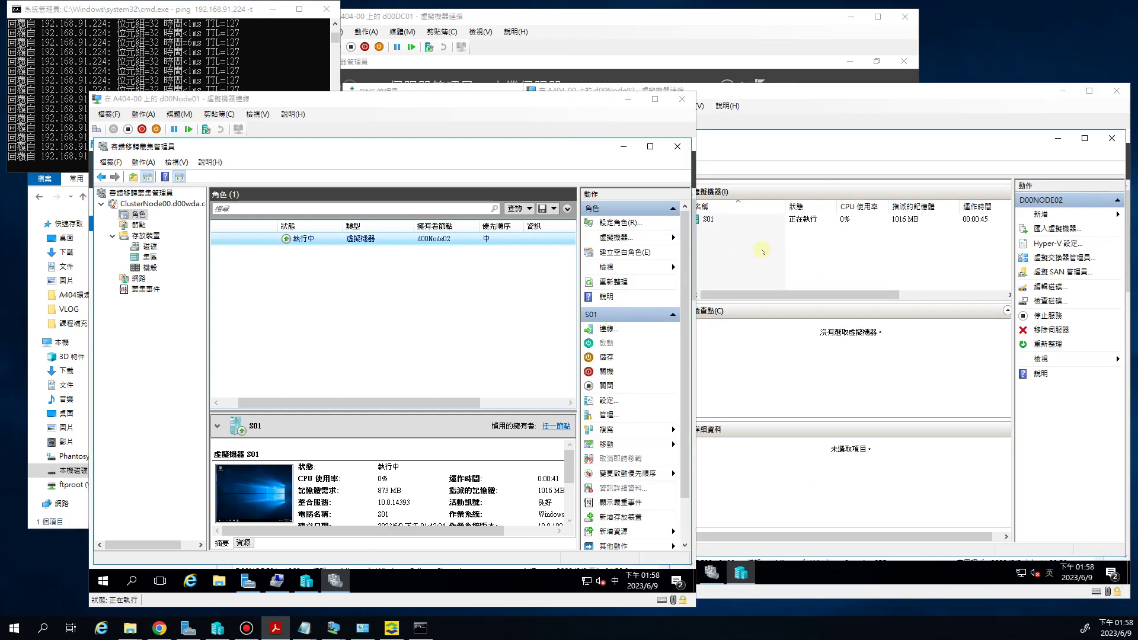
click(762, 252)
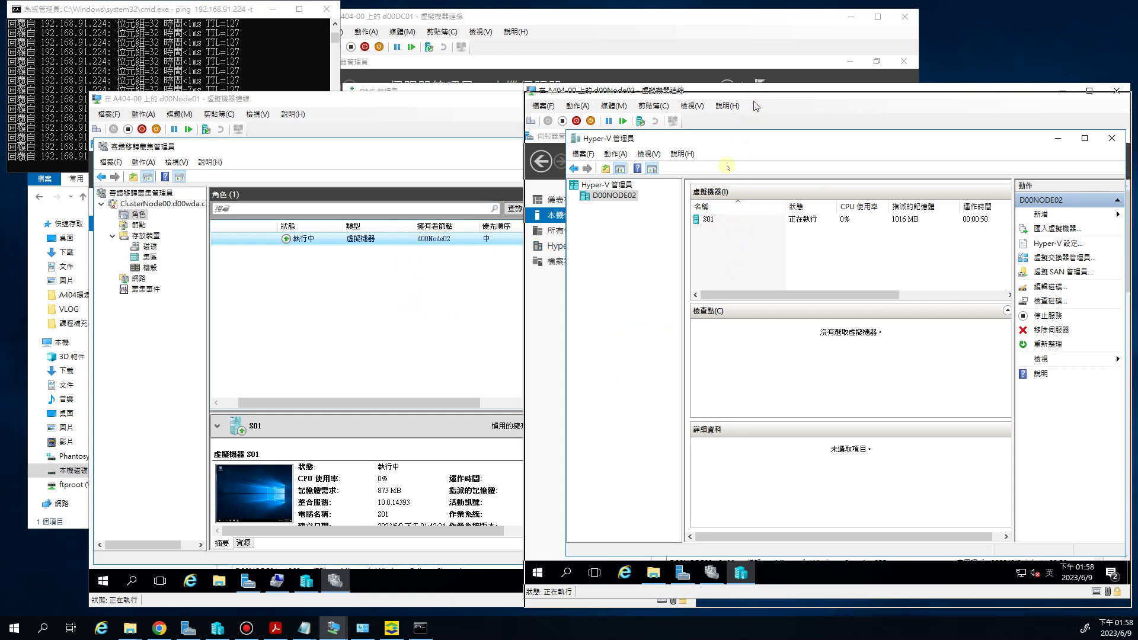
drag(753, 93, 754, 102)
Highlight the shut-down-the-host wording of test 2 and restore the PDF beside the cluster and VM windows
click(273, 630)
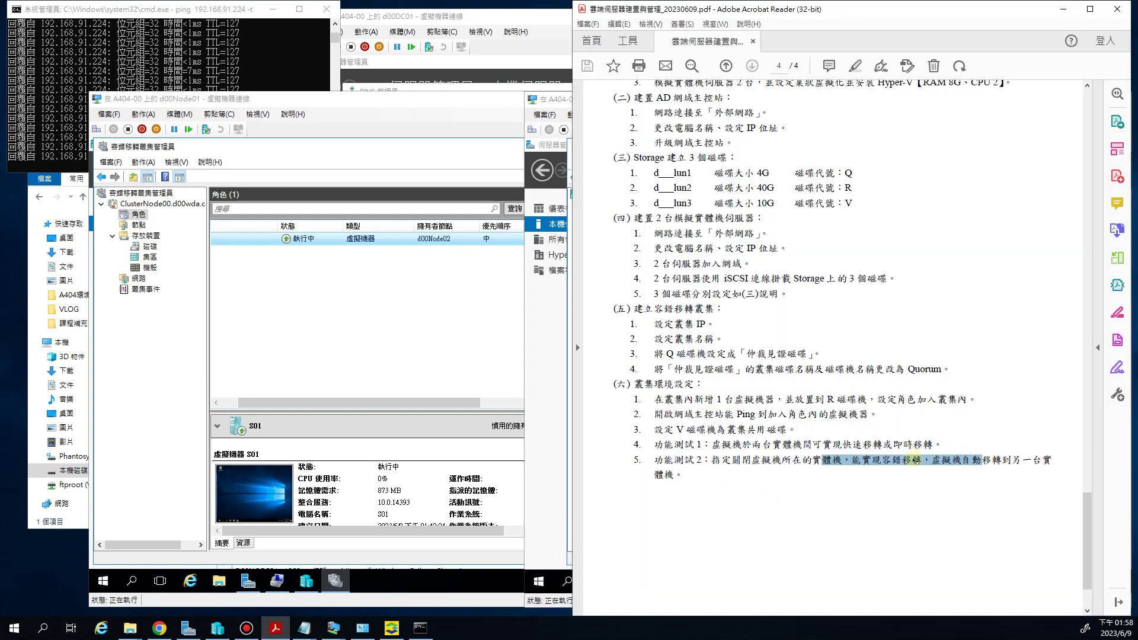
drag(664, 460, 838, 461)
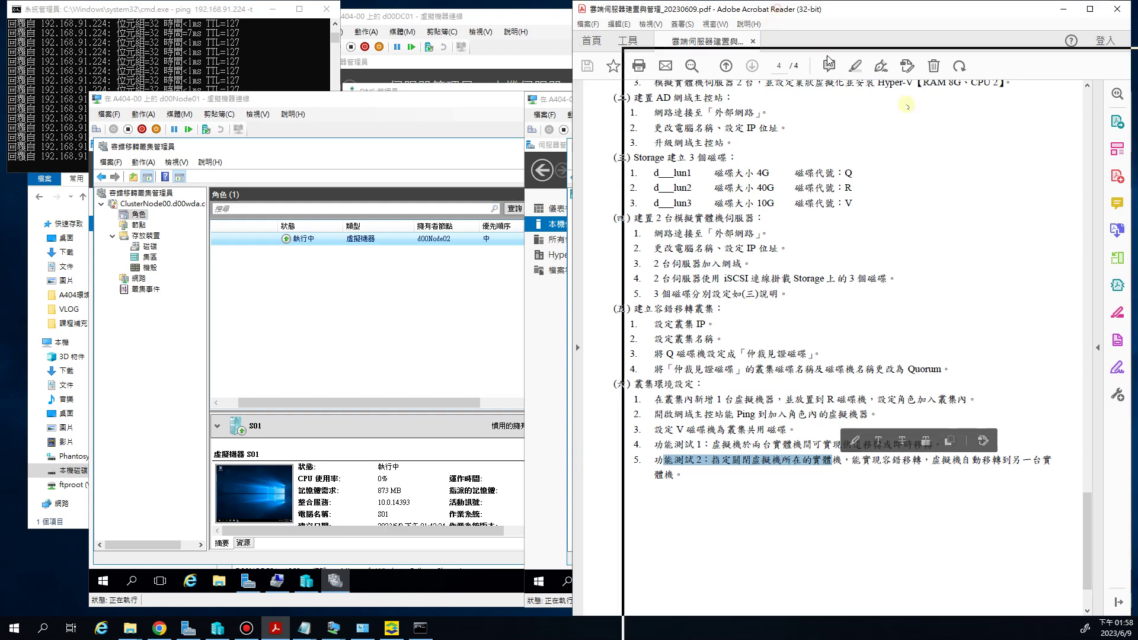
key(super+Down)
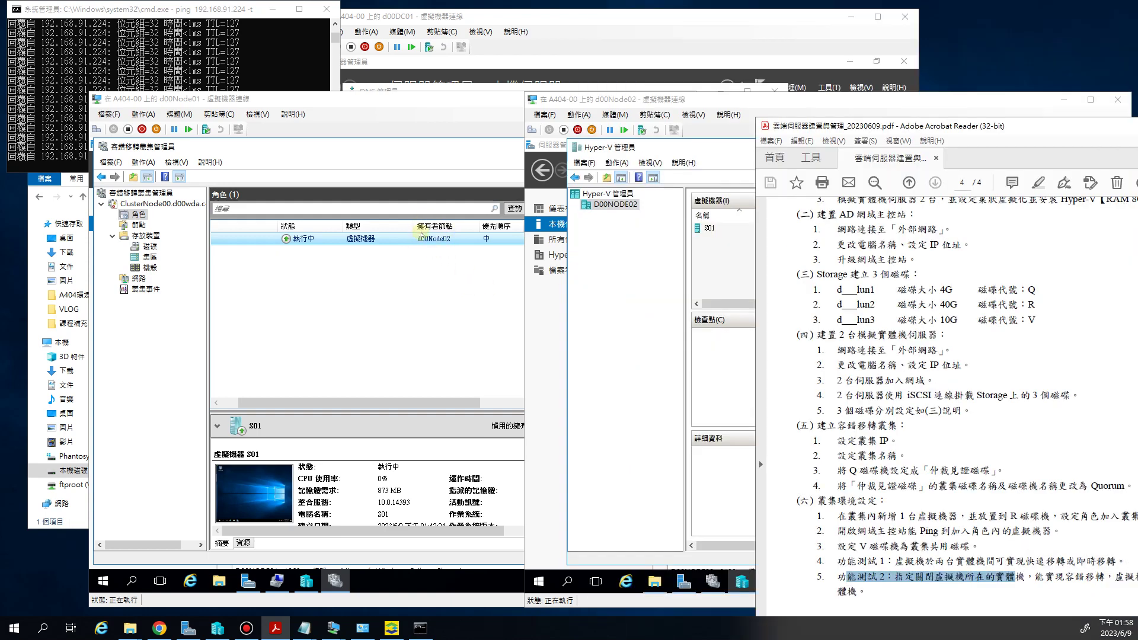
click(401, 403)
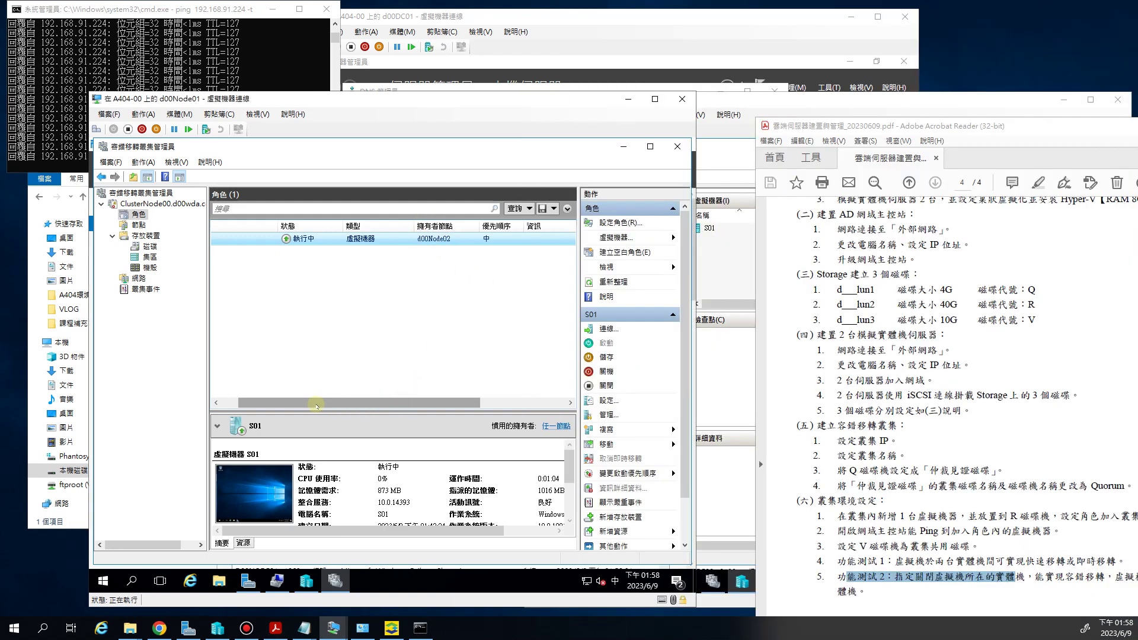
drag(350, 402, 334, 402)
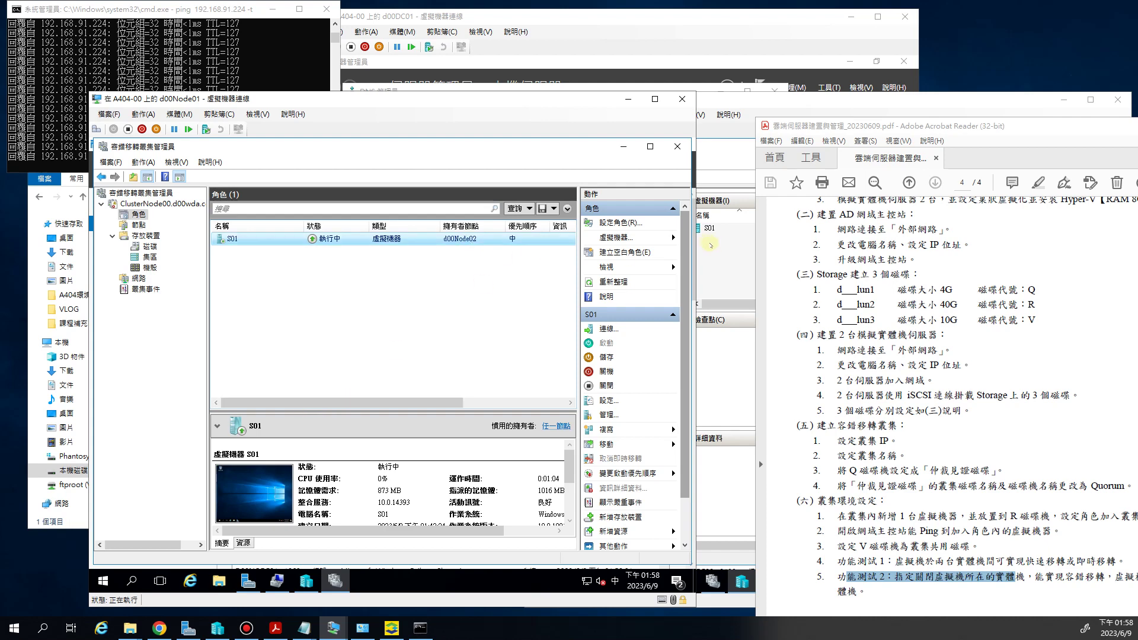
click(723, 504)
Shut down Windows Server on d00Node02 from the Start quick menu, accepting the shutdown reason prompt
right_click(538, 582)
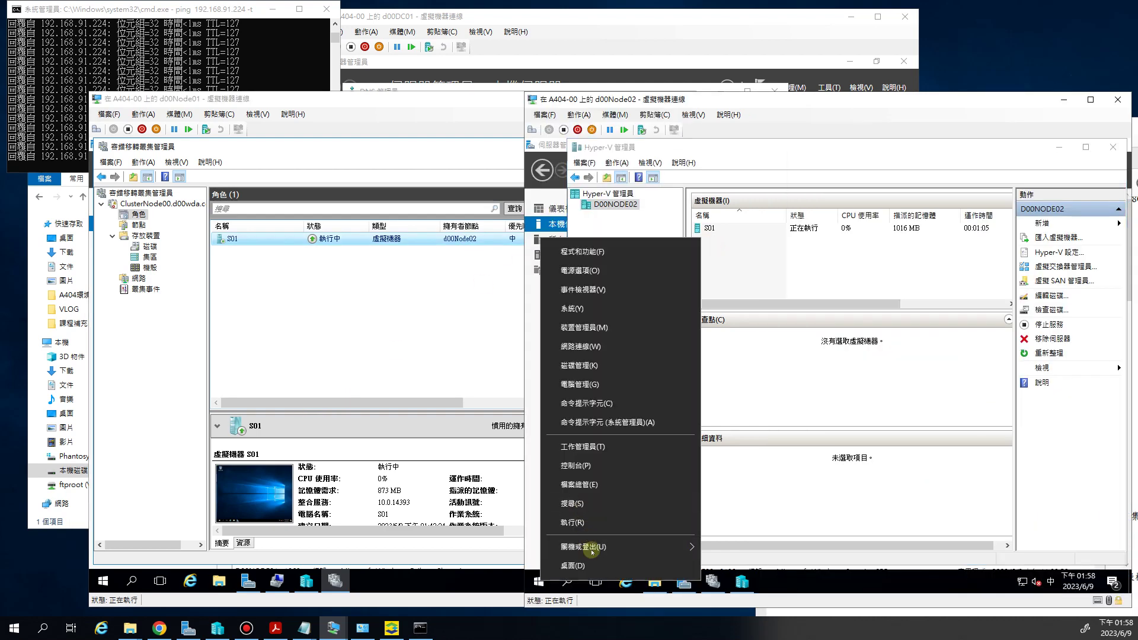
mouse_move(593, 547)
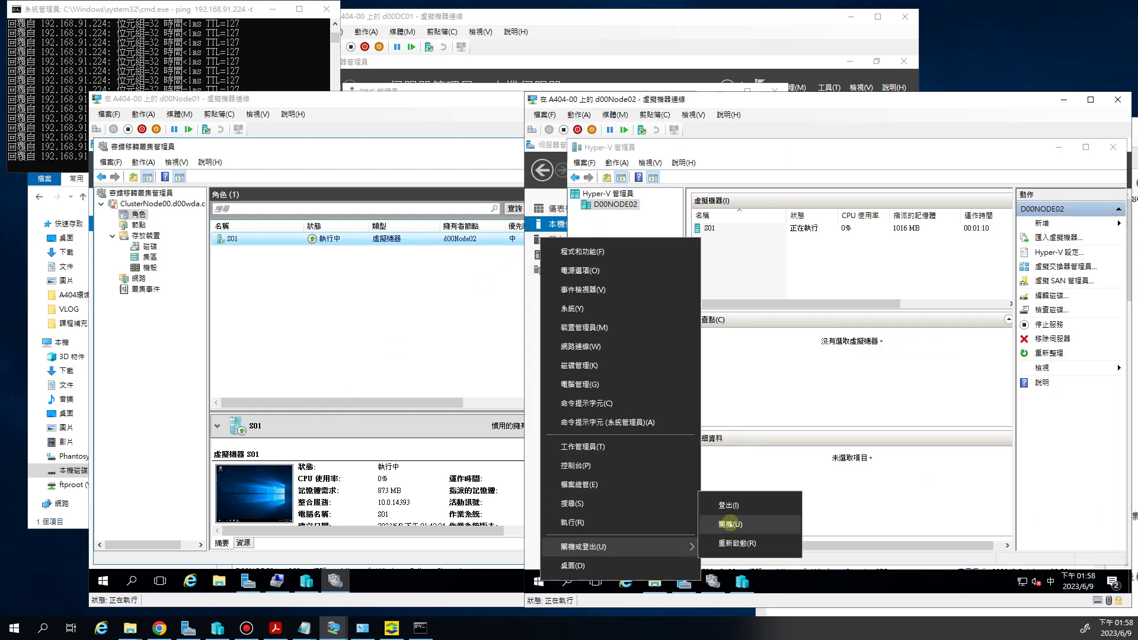
click(728, 524)
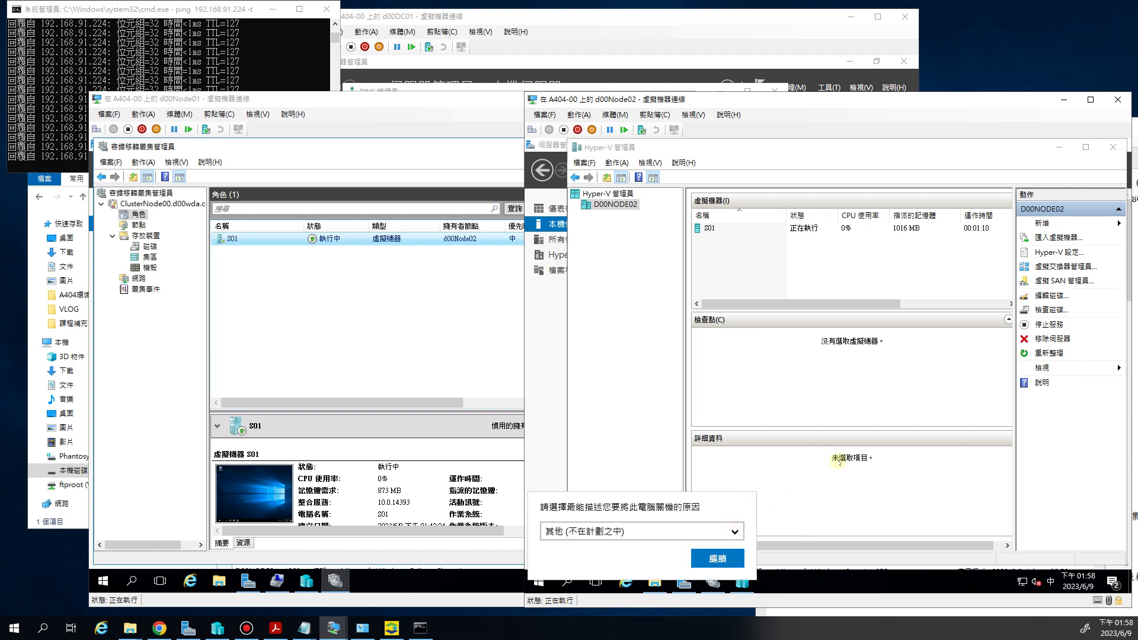
click(719, 558)
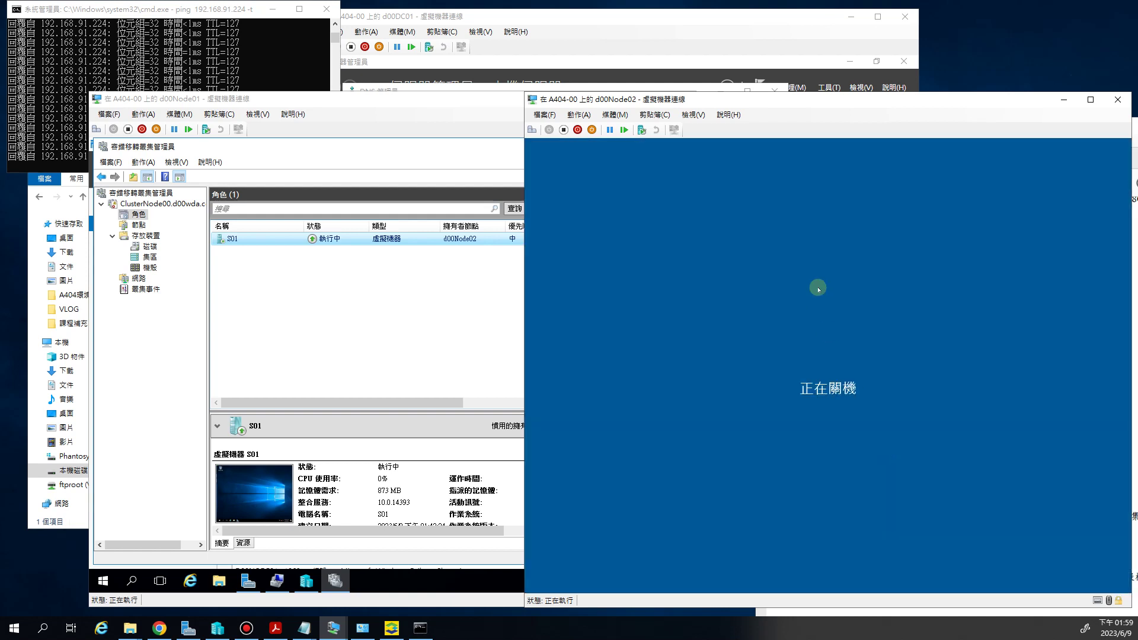